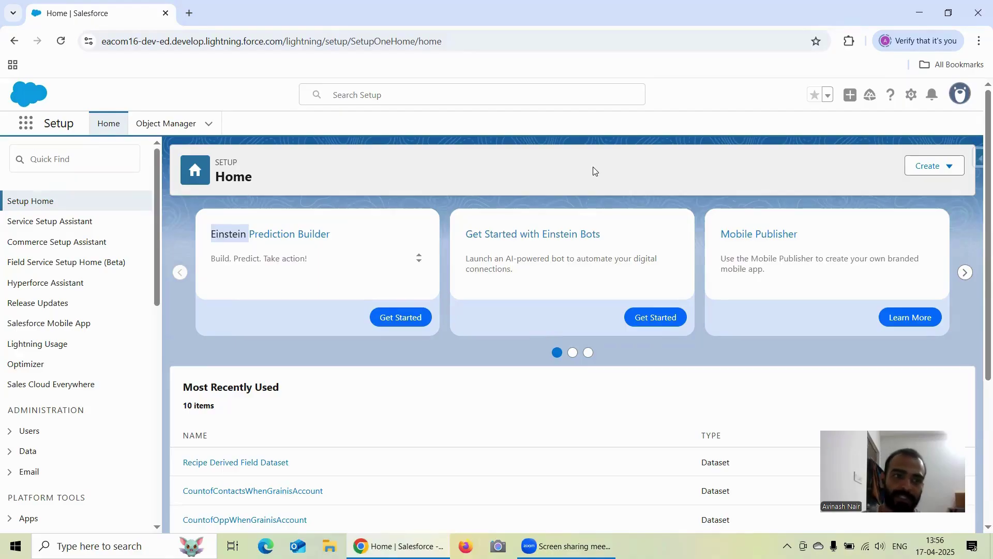
# - Open Analytics Studio from the Setup page and browse all of its items
pyautogui.click(25, 123)
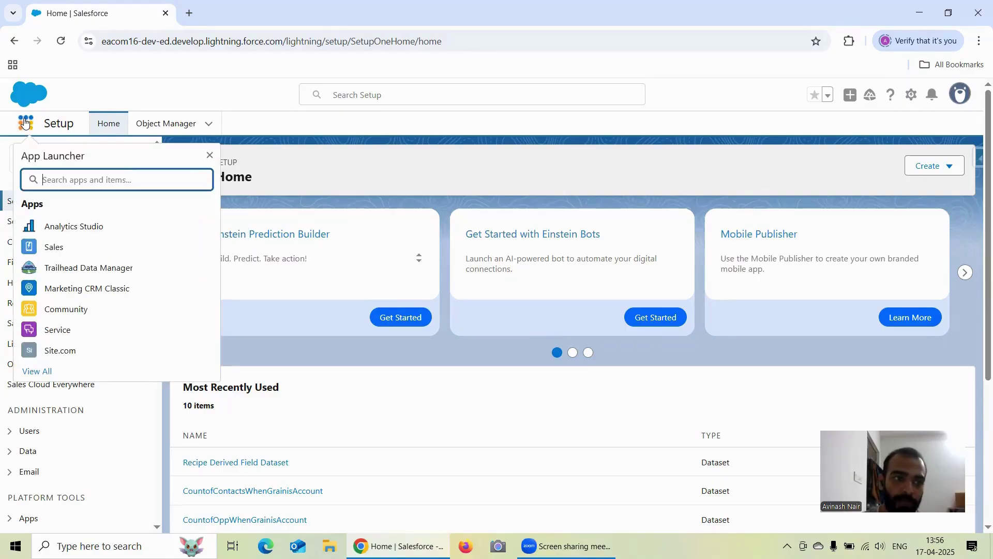
pyautogui.click(82, 227)
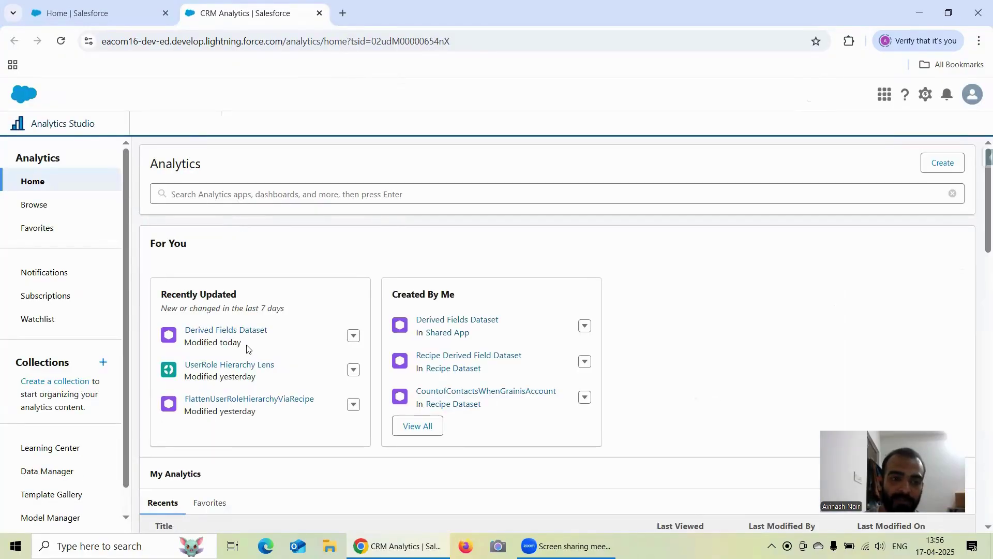
pyautogui.click(63, 208)
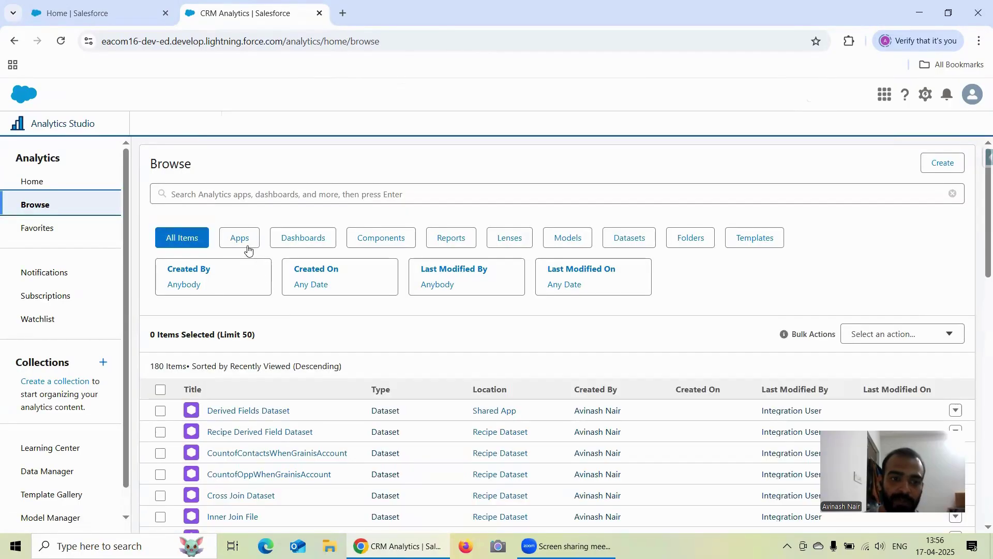
# - Go to the Data Manager's dataflow management and open the Free Session 6 dataflow
pyautogui.click(47, 471)
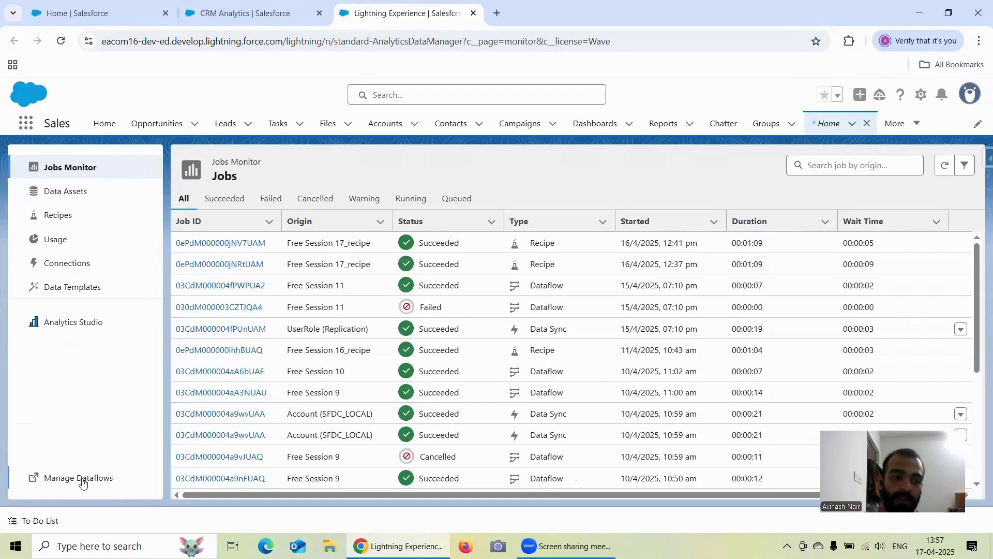
pyautogui.click(82, 482)
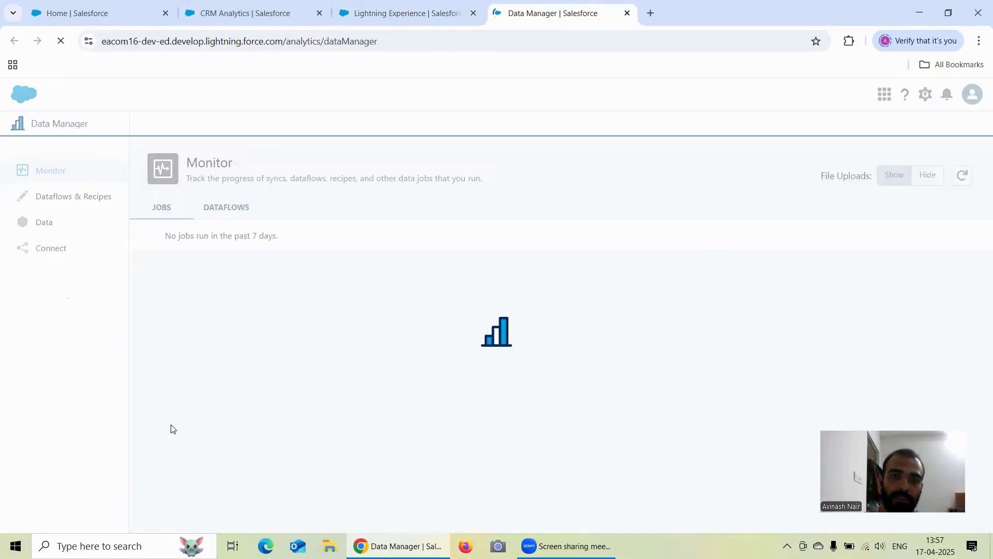
pyautogui.click(86, 197)
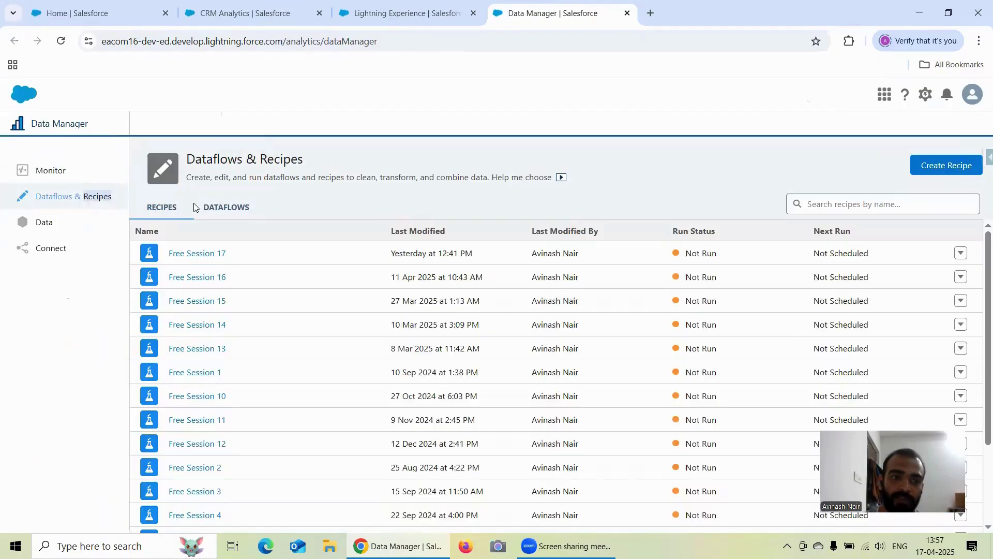
pyautogui.click(212, 209)
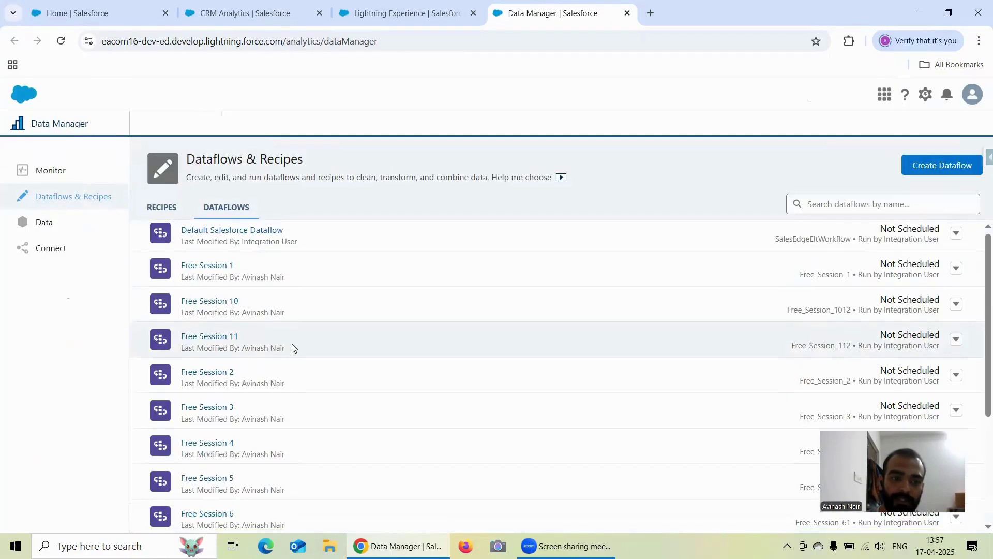
pyautogui.scroll(-2, 290, 348)
pyautogui.click(226, 392)
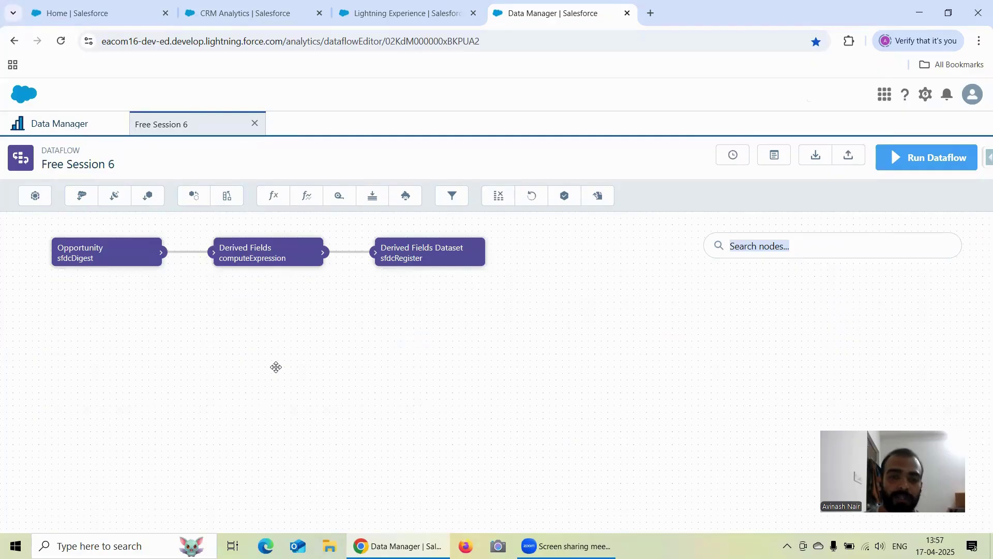
pyautogui.moveTo(275, 362); pyautogui.dragTo(289, 377)
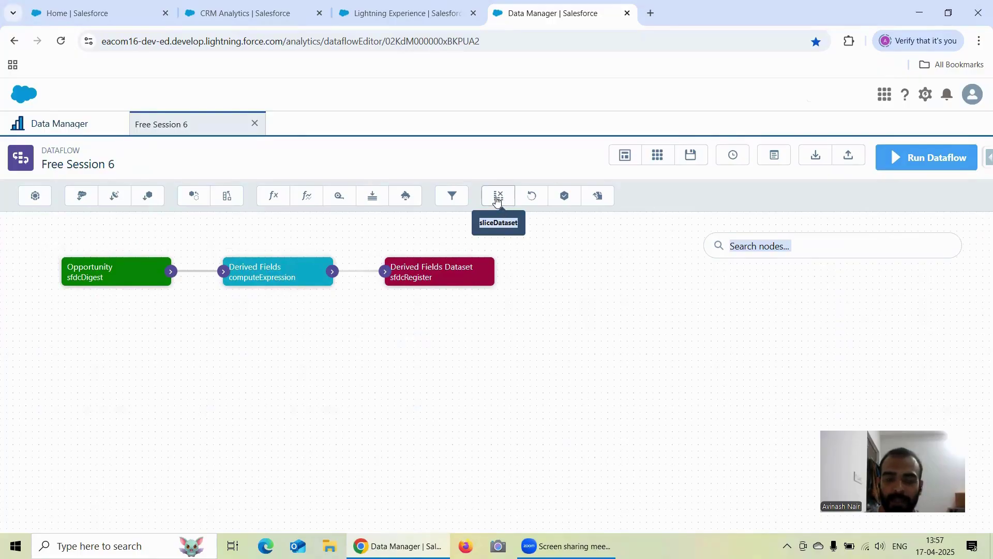
pyautogui.click(496, 199)
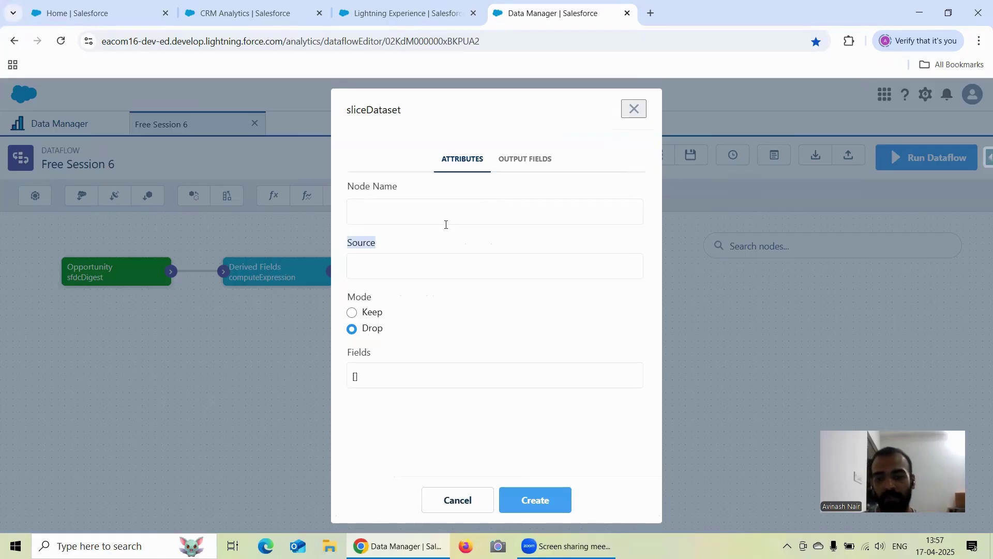
pyautogui.click(640, 114)
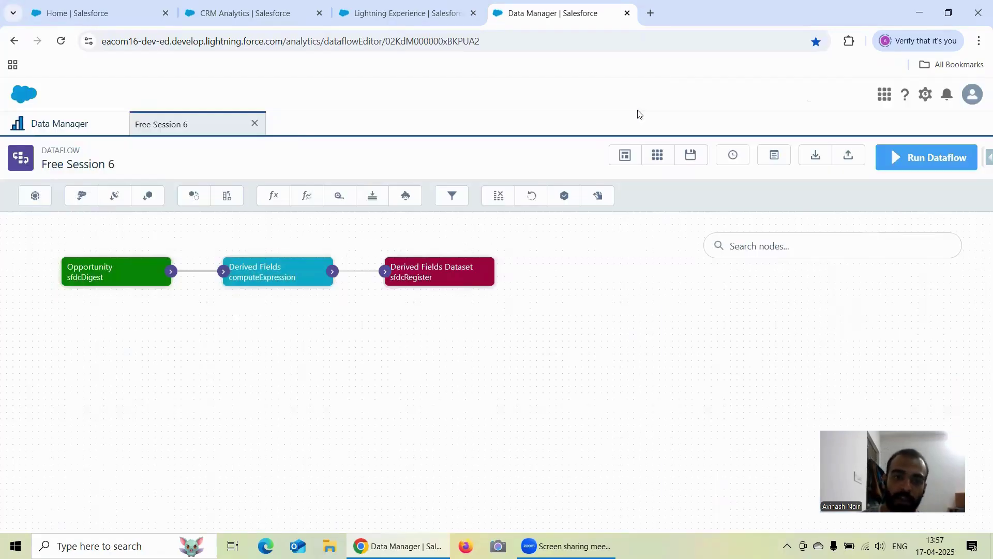
pyautogui.press('c')
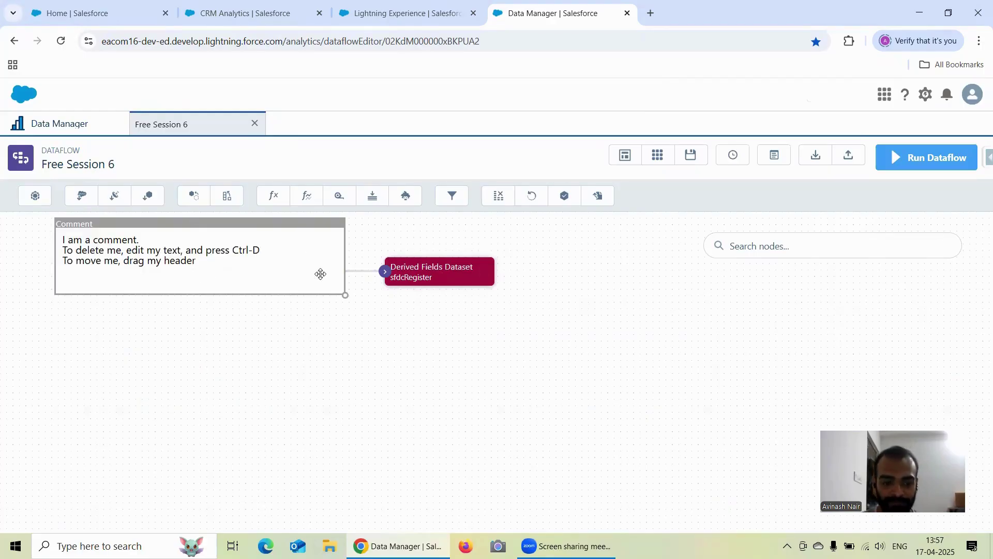
pyautogui.hotkey('ctrl', 'd')
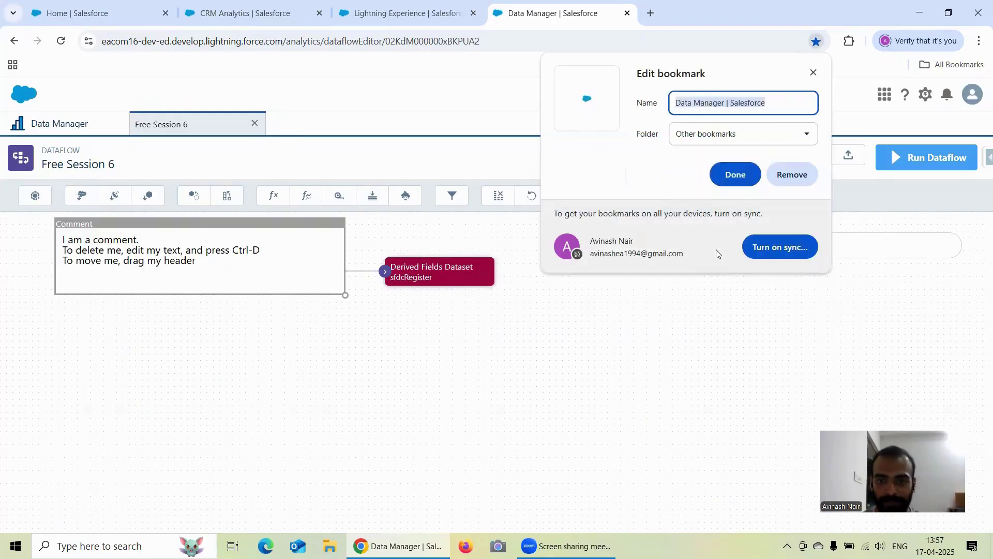
pyautogui.click(813, 72)
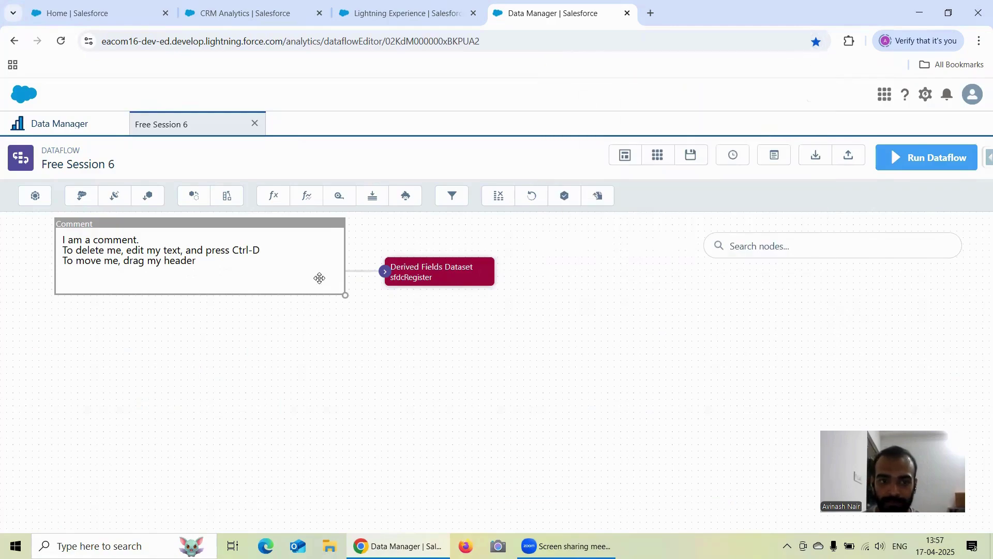
pyautogui.moveTo(346, 295); pyautogui.dragTo(321, 271)
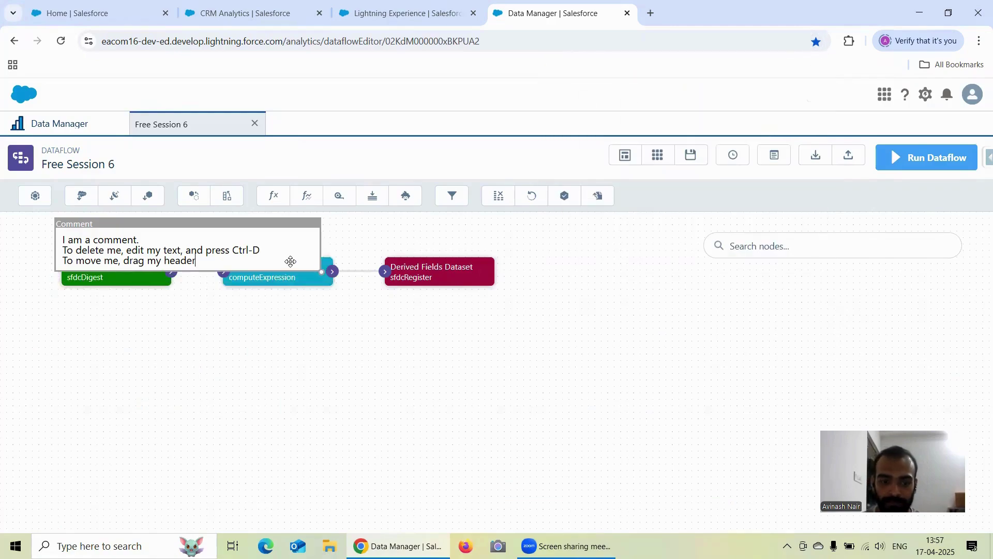
pyautogui.click(290, 261)
pyautogui.hotkey('ctrl', 'd')
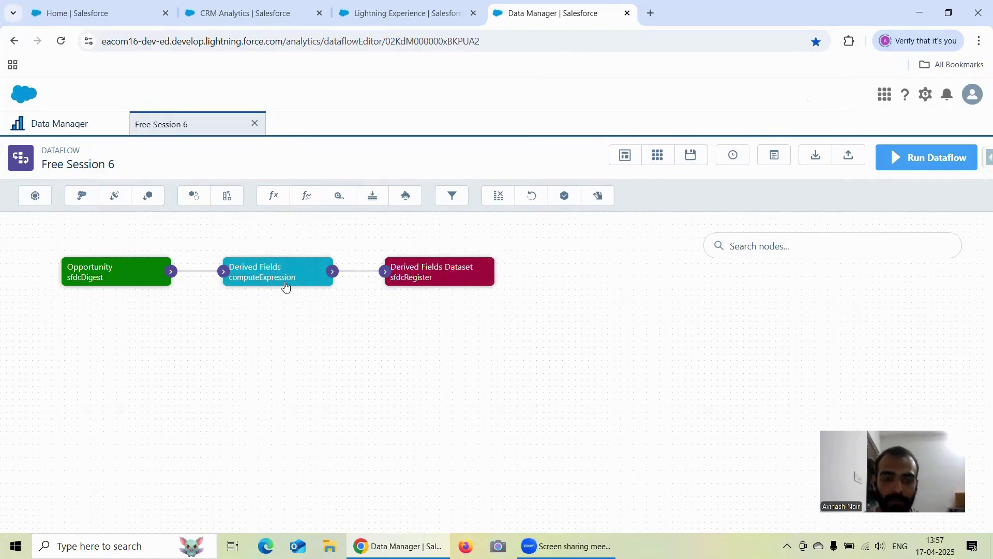
# - Copy the dataset name from the Derived Fields Dataset register node and search for it in Analytics Studio
pyautogui.click(443, 267)
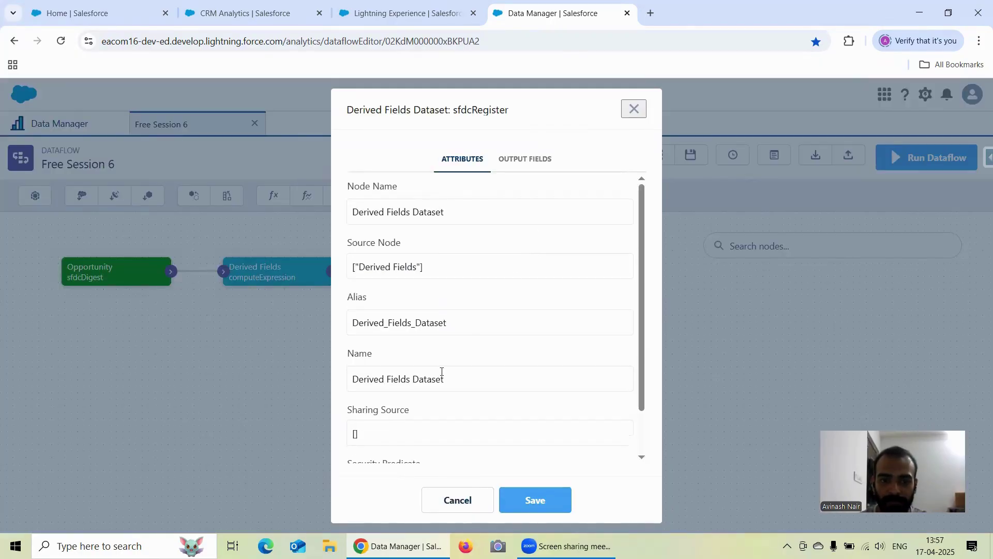
pyautogui.tripleClick(406, 379)
pyautogui.hotkey('ctrl', 'c')
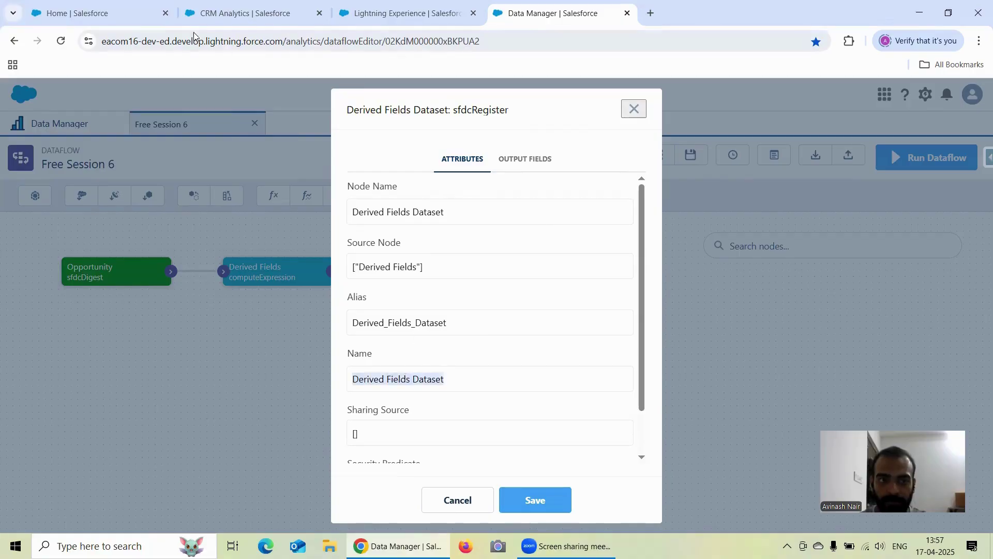
pyautogui.click(199, 15)
pyautogui.click(205, 196)
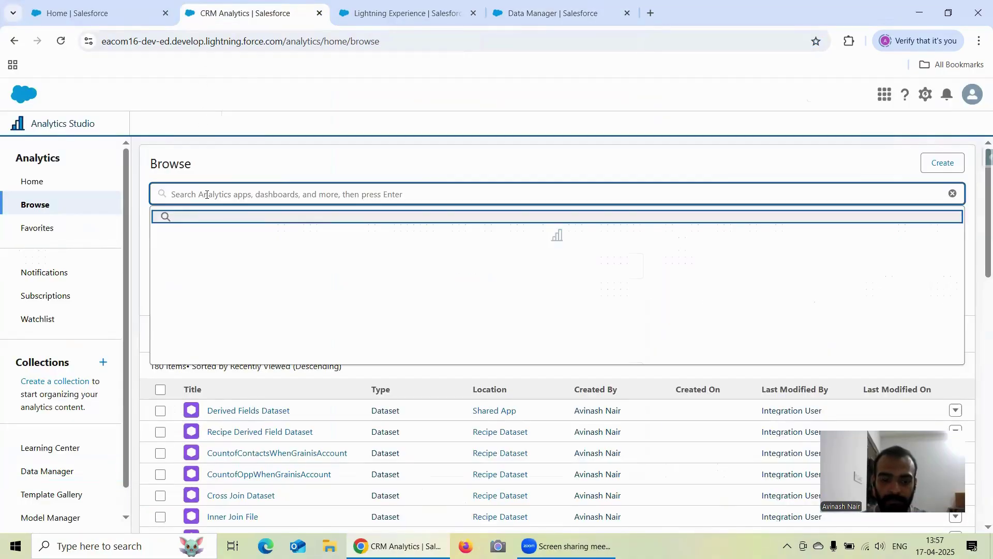
pyautogui.hotkey('ctrl', 'v')
pyautogui.press('Return')
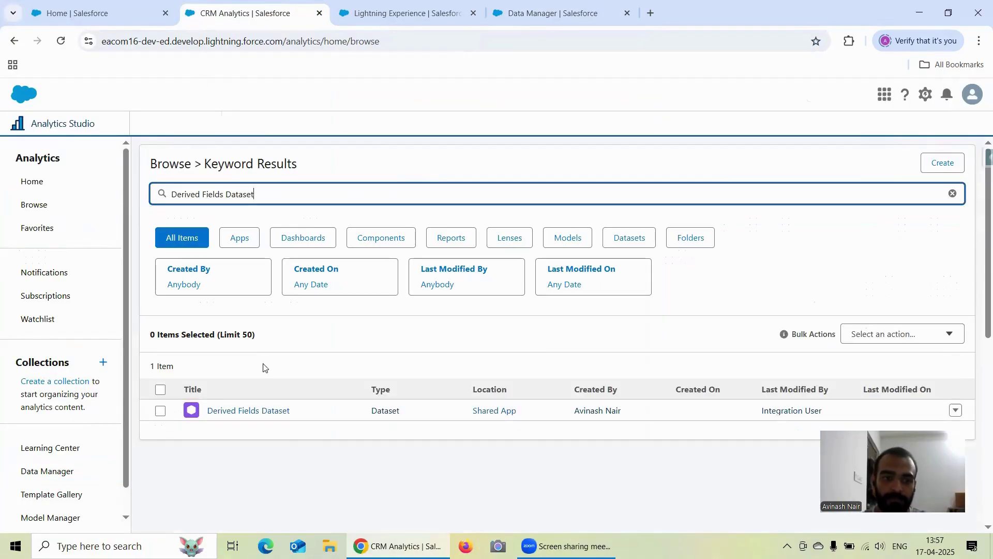
# - Open Derived Fields Dataset in a new lens and search its bar grouping fields for "Nam"
pyautogui.click(282, 410)
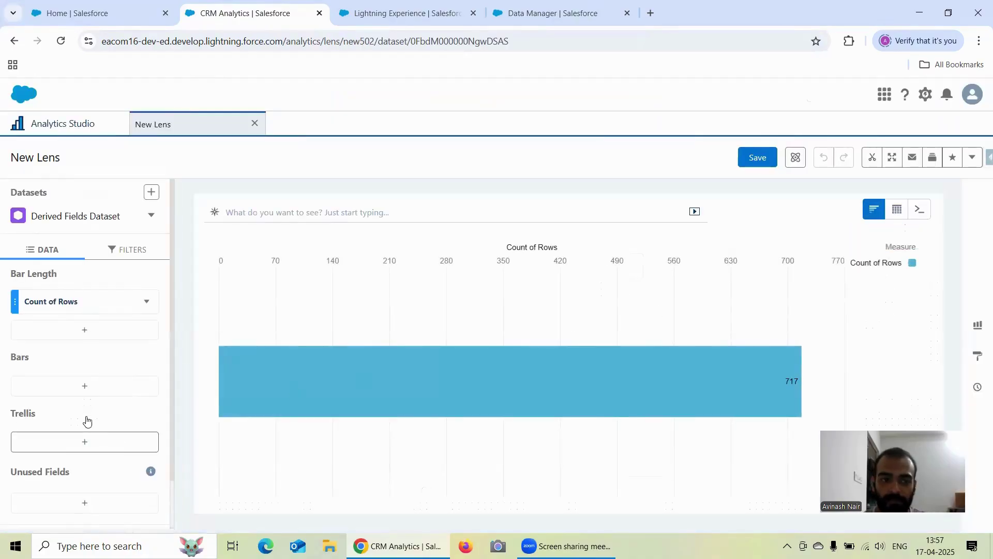
pyautogui.click(86, 385)
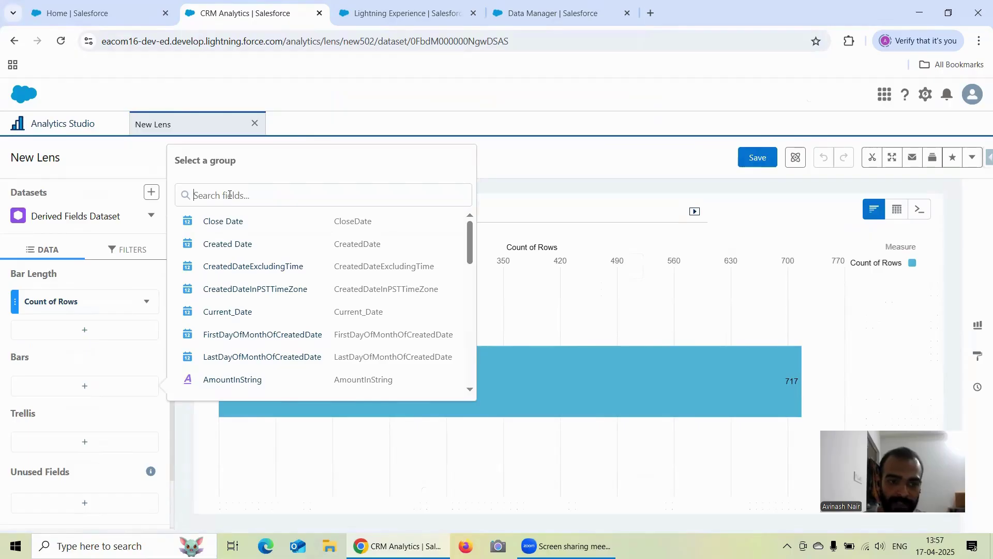
pyautogui.write('Nam')
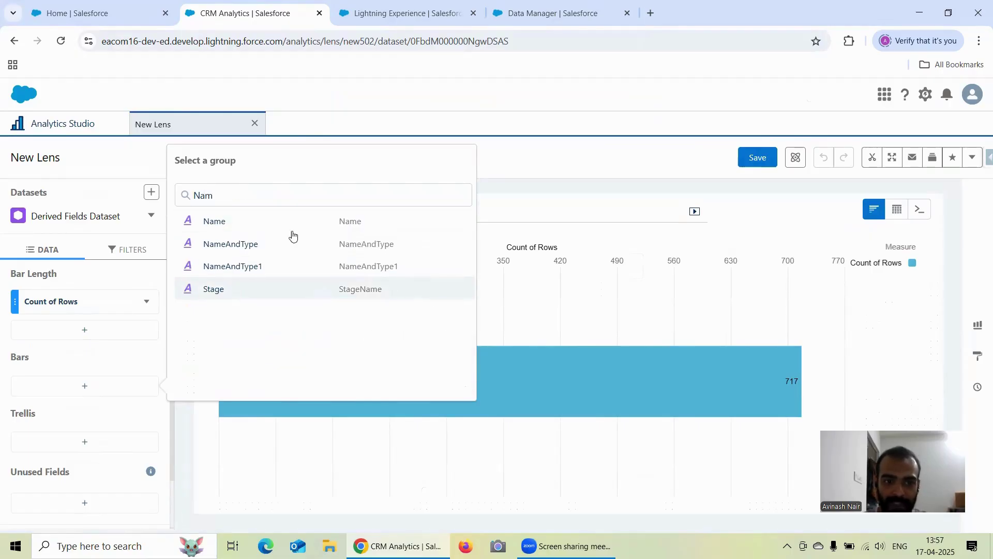
# - Back in the Free Session 6 dataflow, start a sliceDataset node named "Remove Name & StageName" with Derived Fields as its source
pyautogui.click(507, 23)
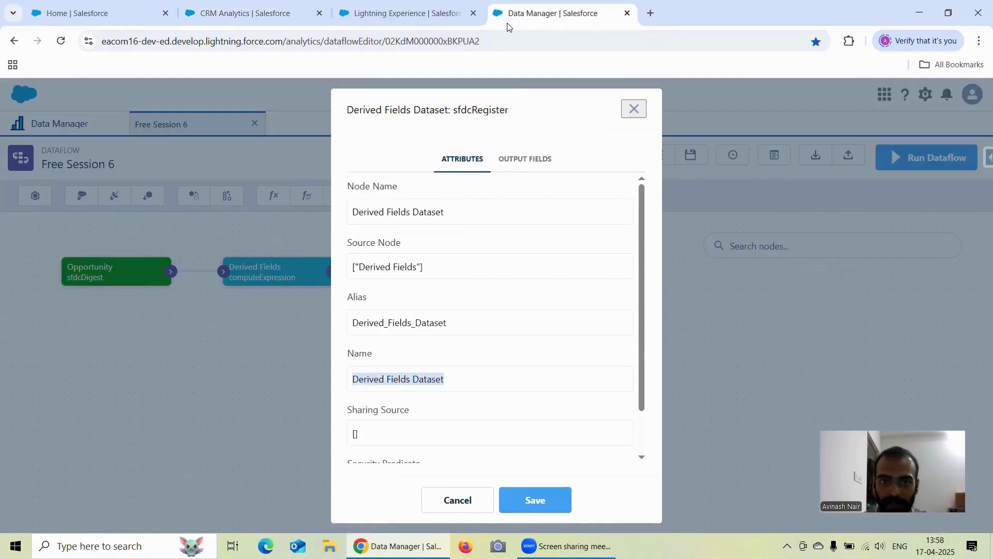
pyautogui.click(634, 109)
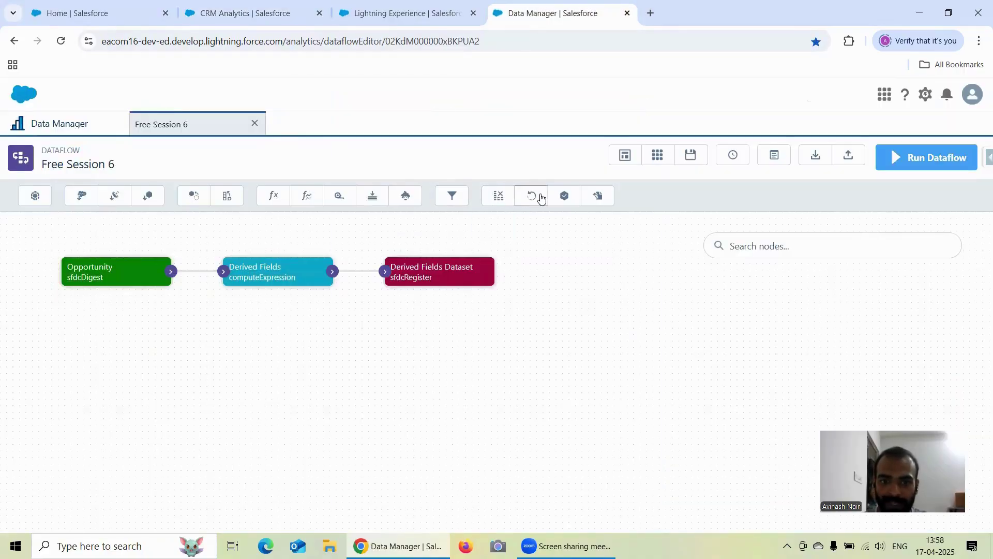
pyautogui.click(501, 197)
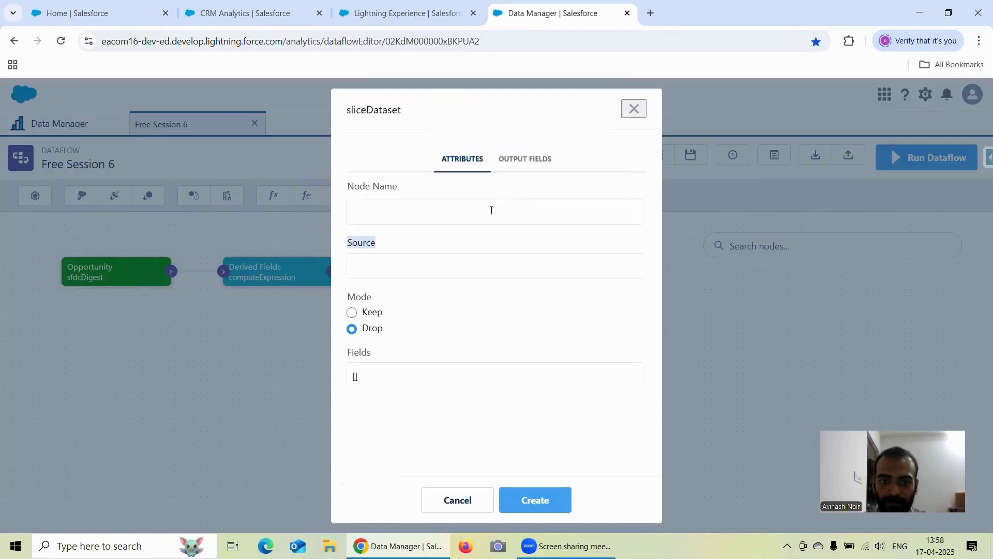
pyautogui.click(393, 203)
pyautogui.write('Remo')
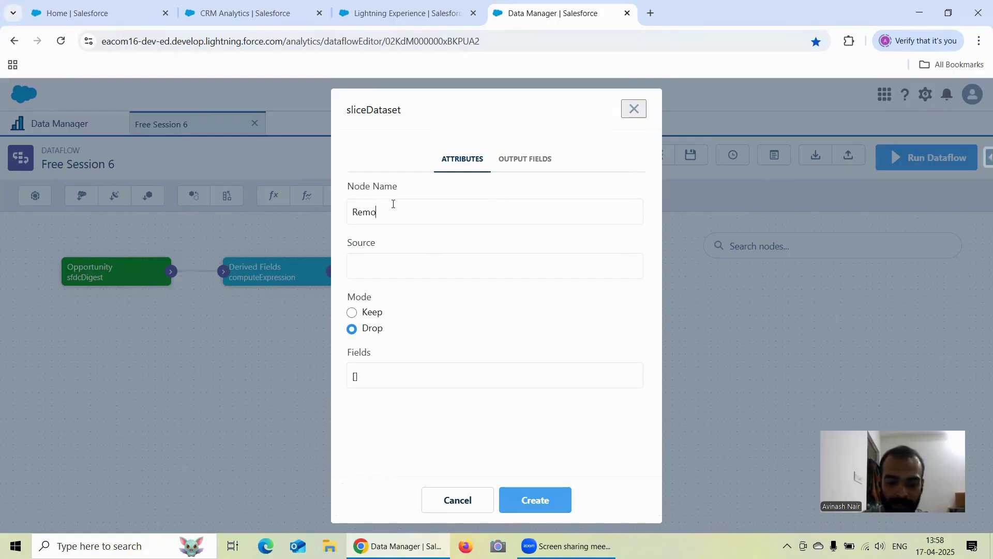
pyautogui.write('ve Nm')
pyautogui.press('BackSpace')
pyautogui.write('ame')
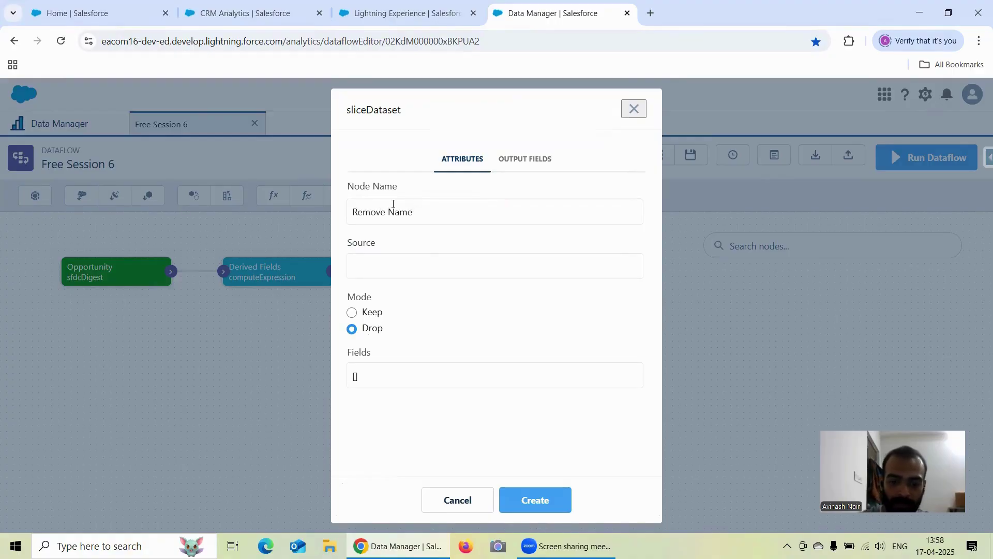
pyautogui.write(' & StageName')
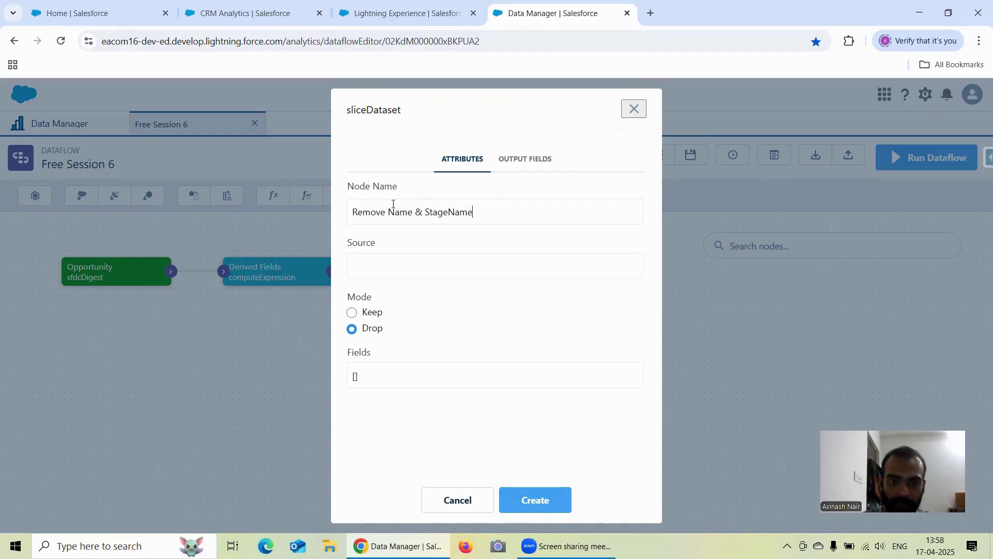
pyautogui.click(400, 265)
pyautogui.click(409, 288)
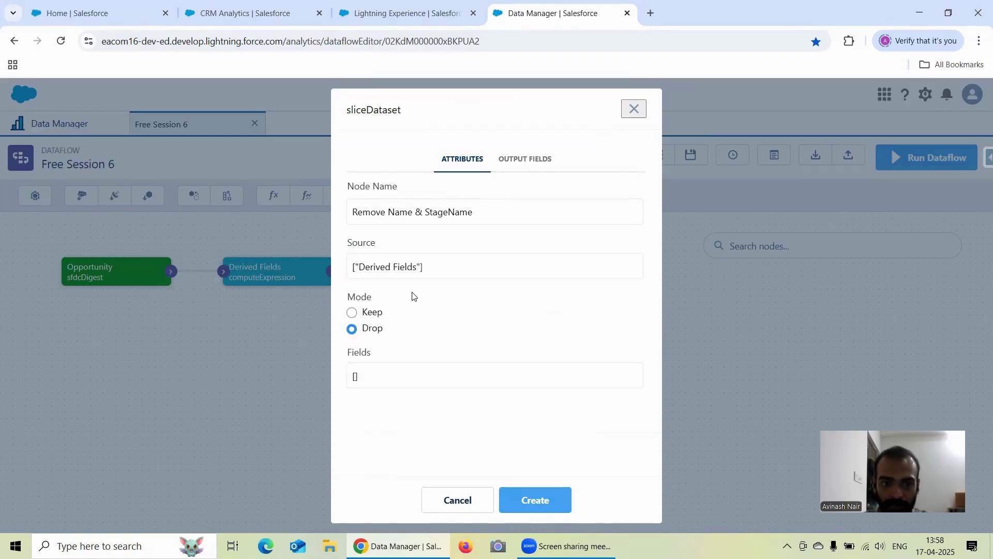
# - Select Id and Name as the fields for the slice node to drop
pyautogui.click(372, 373)
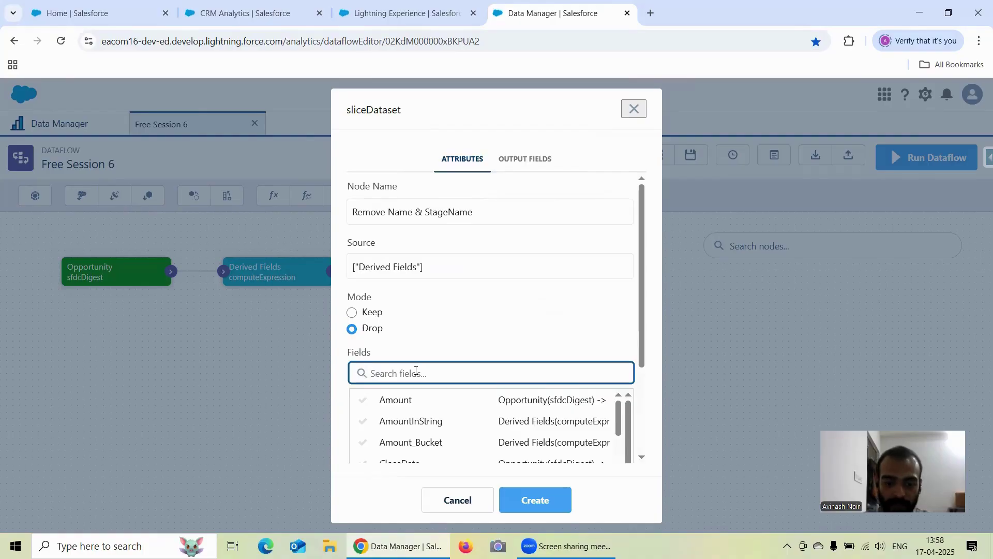
pyautogui.write('Id')
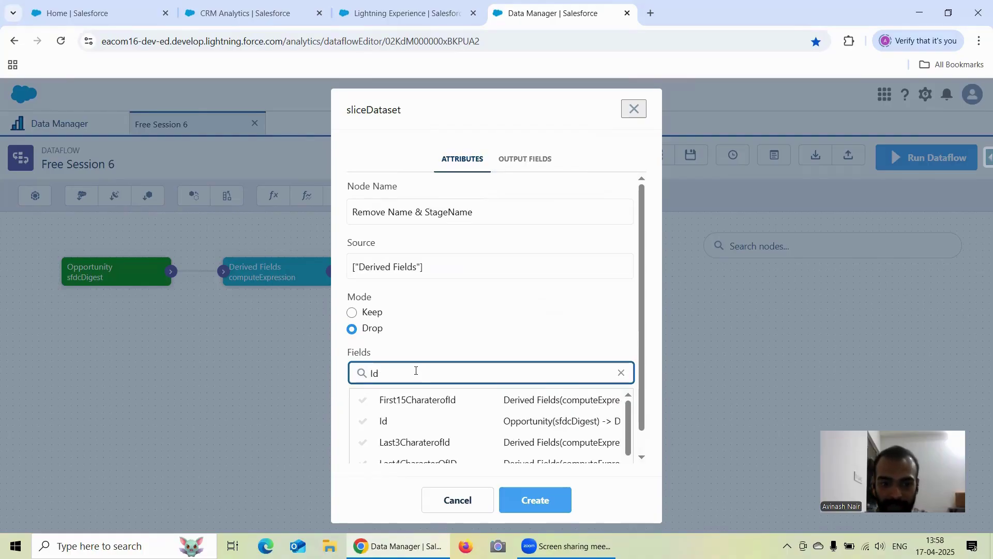
pyautogui.click(383, 421)
pyautogui.click(398, 376)
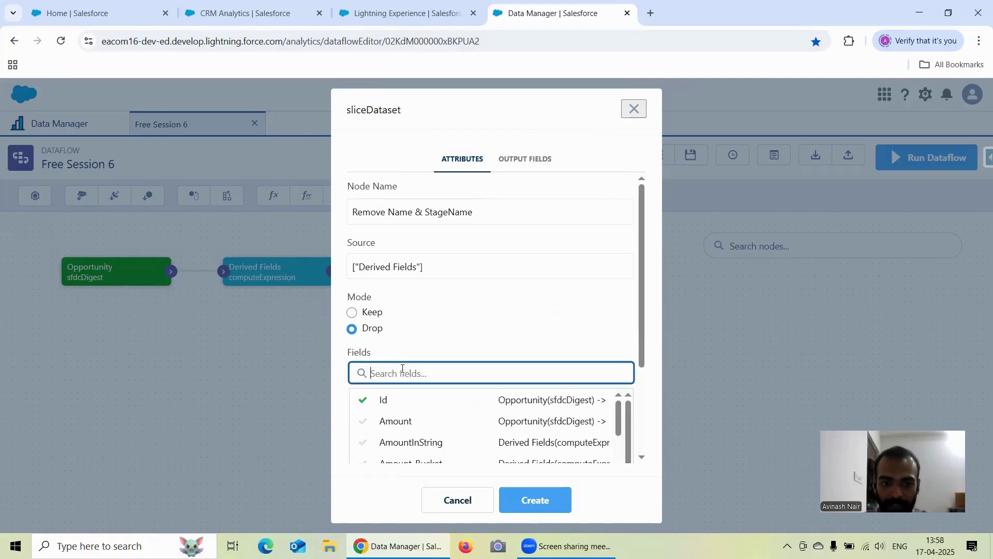
pyautogui.write('Name')
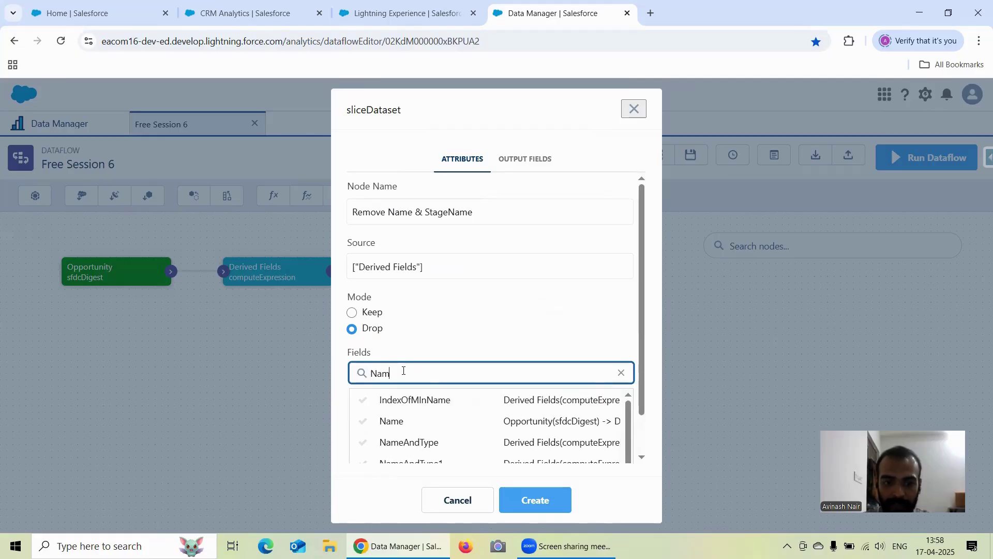
pyautogui.click(395, 420)
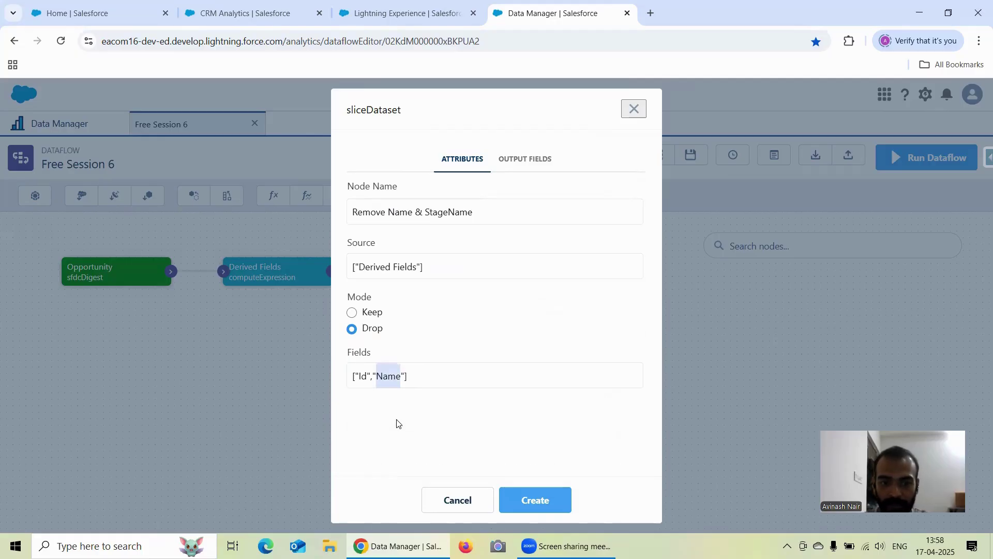
# - Create the slice node, connect its output to the Derived Fields Dataset register node, and auto-arrange the dataflow layout
pyautogui.click(538, 501)
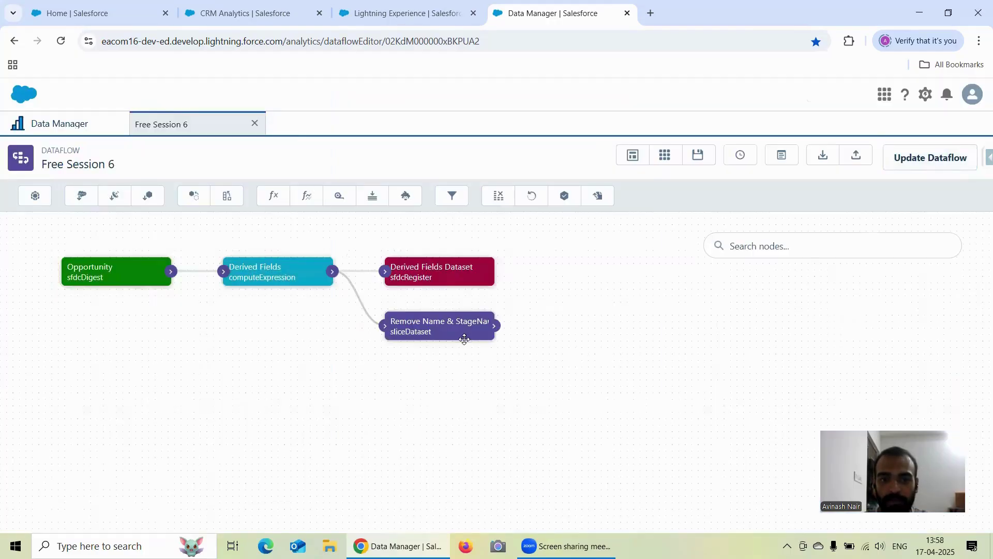
pyautogui.moveTo(425, 278); pyautogui.dragTo(621, 272)
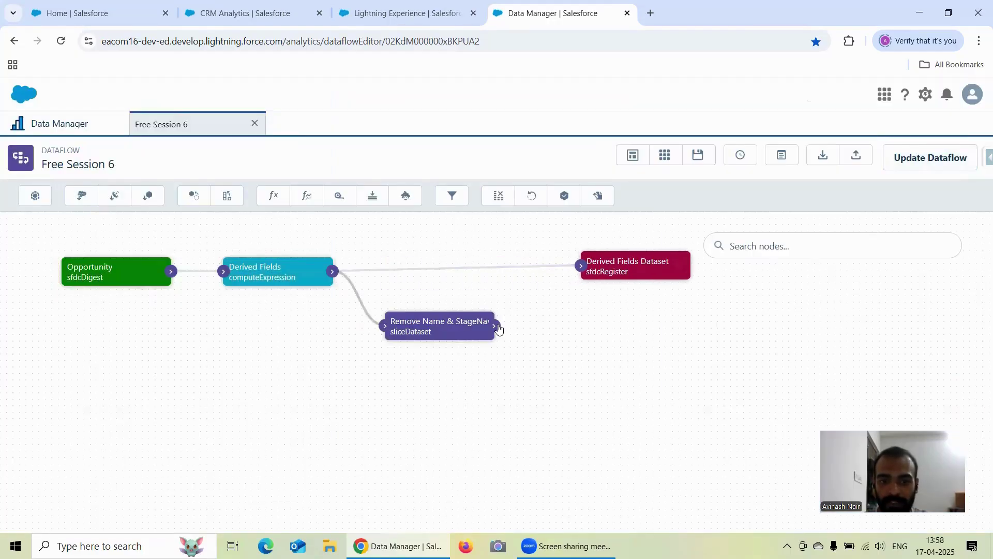
pyautogui.moveTo(495, 326); pyautogui.dragTo(580, 266)
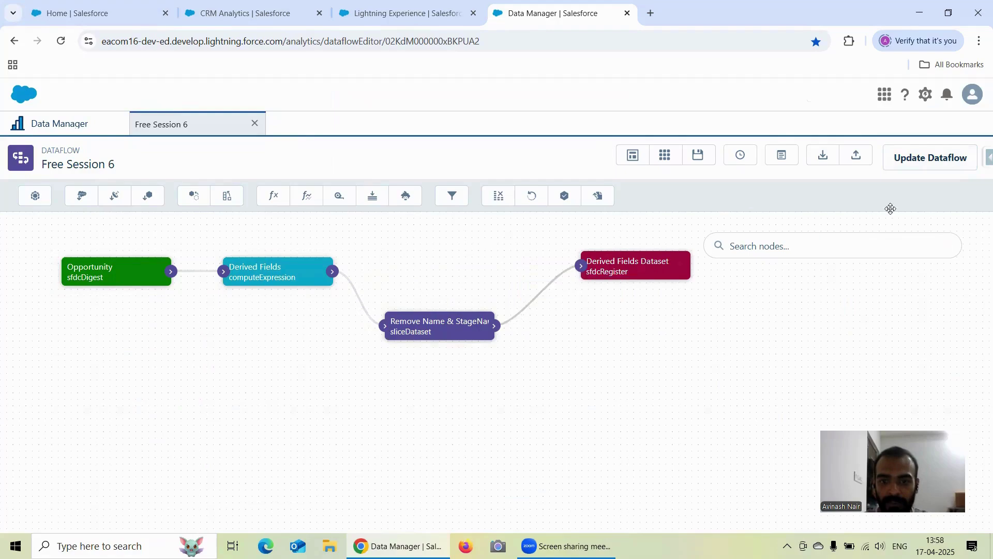
pyautogui.click(633, 155)
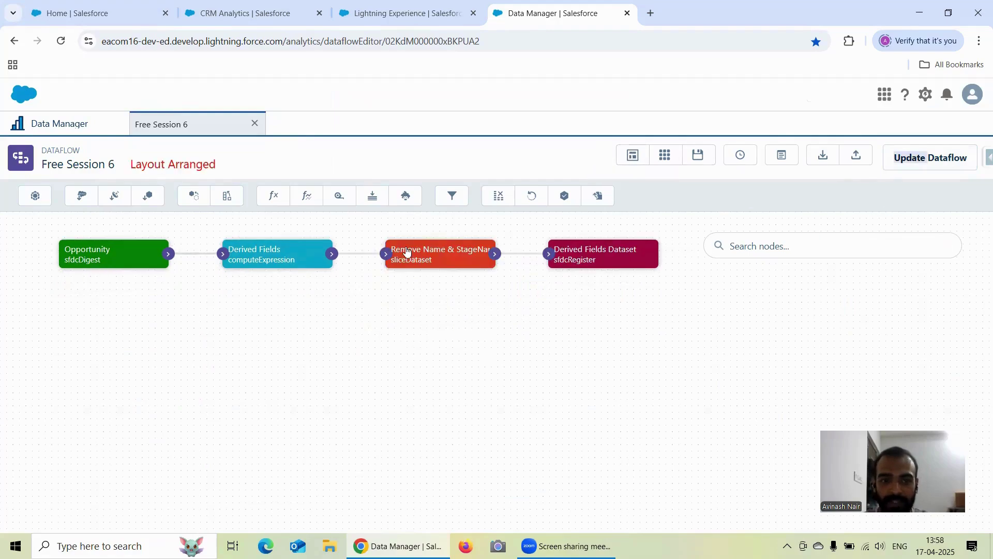
# - Edit the Remove Name & StageName slice node so its dropped fields are Name and StageName, deselecting Id
pyautogui.click(436, 258)
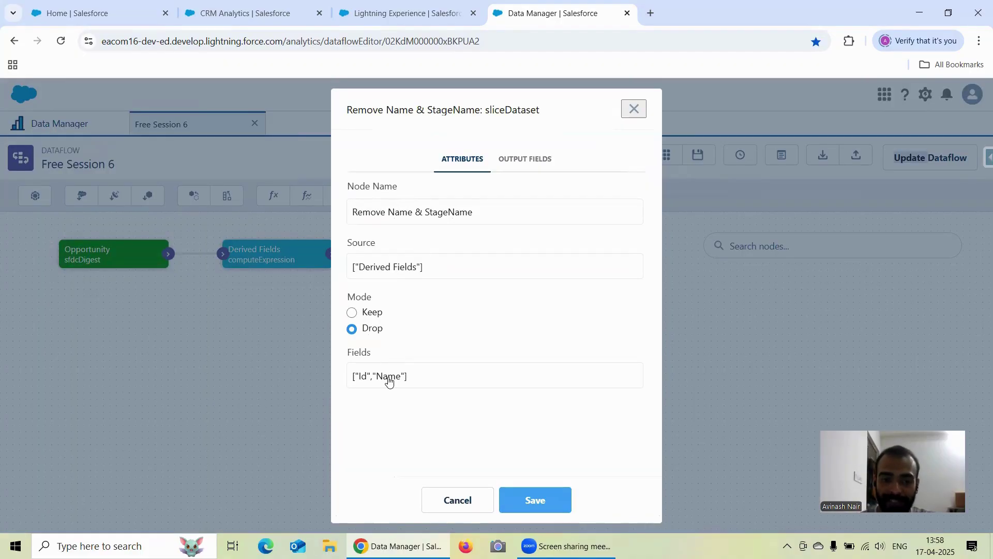
pyautogui.click(228, 15)
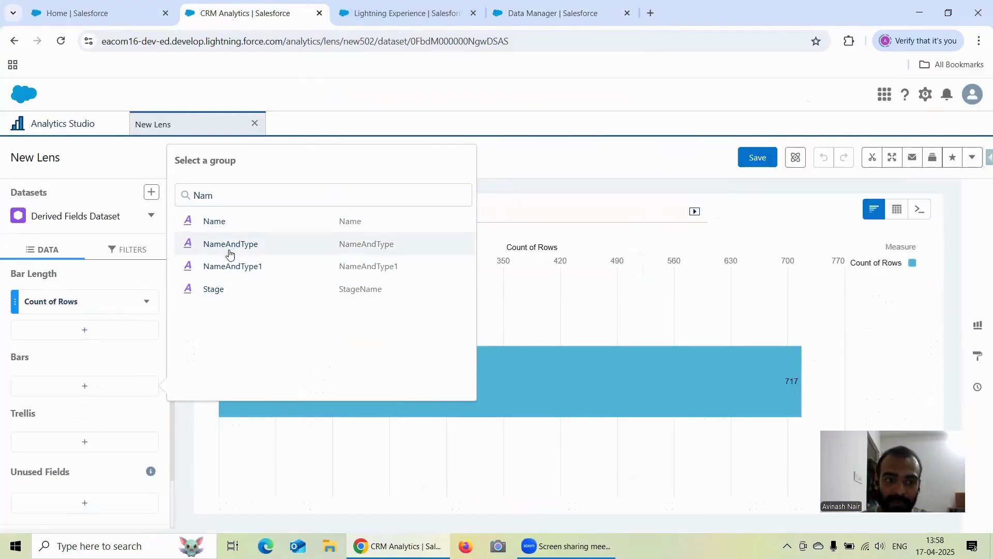
pyautogui.click(409, 22)
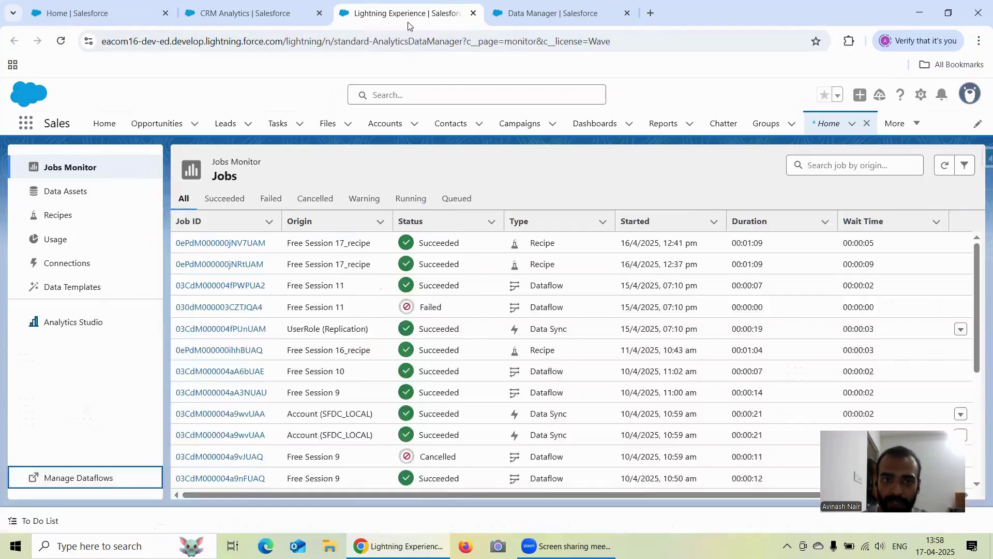
pyautogui.hotkey('ctrl', 'Tab')
pyautogui.click(393, 373)
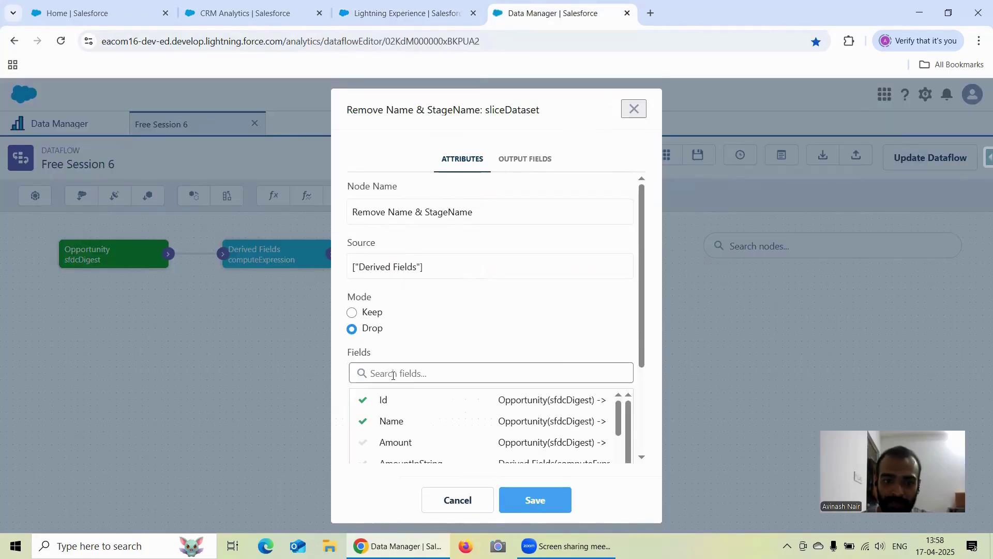
pyautogui.click(407, 372)
pyautogui.write('Sta')
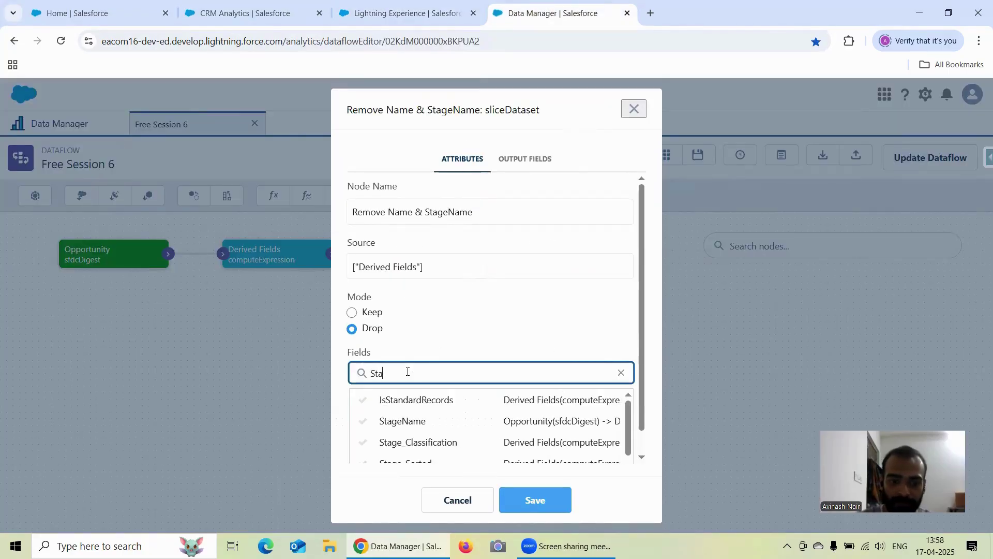
pyautogui.click(417, 421)
pyautogui.click(409, 380)
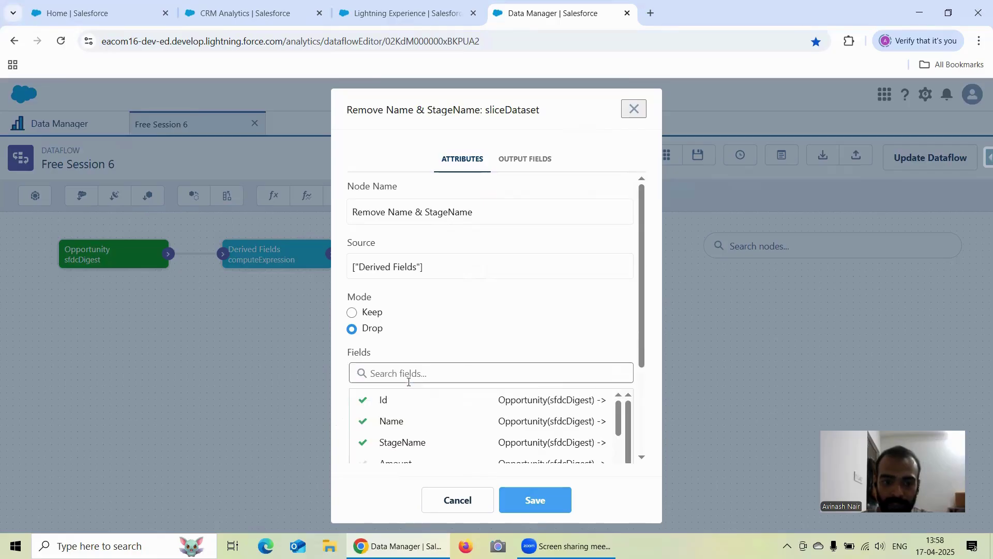
pyautogui.click(382, 408)
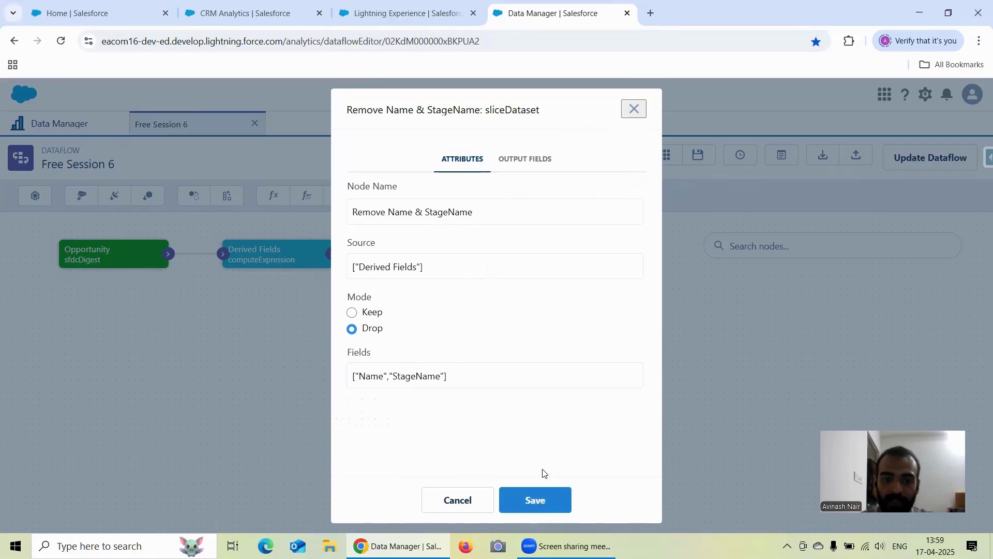
# - In the Derived Fields Dataset lens, group the bars by Name and Stage
pyautogui.click(244, 13)
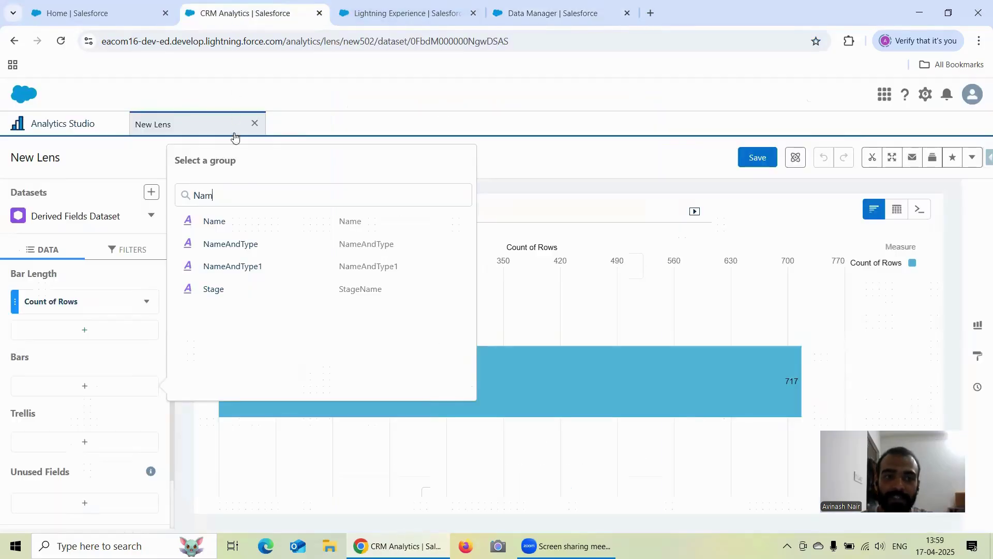
pyautogui.click(216, 227)
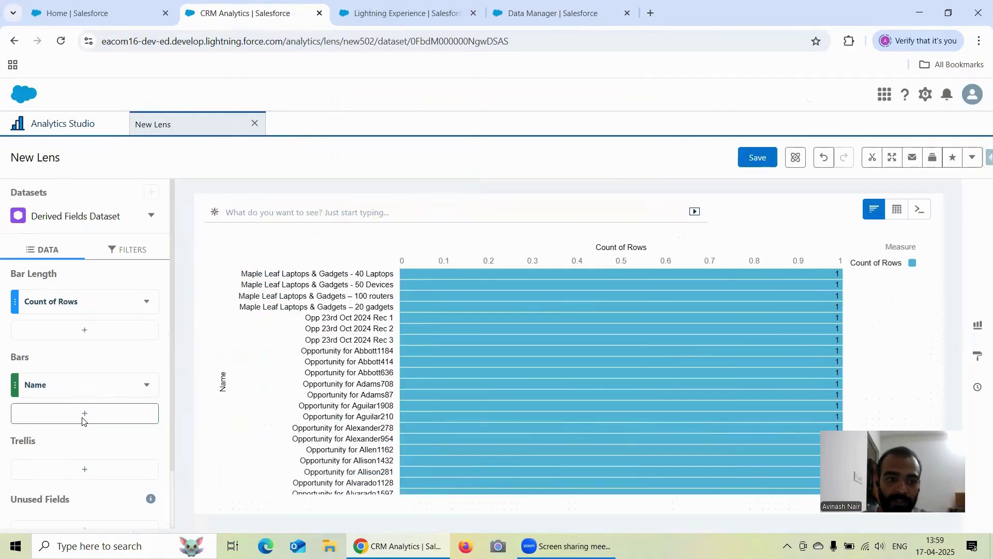
pyautogui.click(83, 413)
pyautogui.write('Stag')
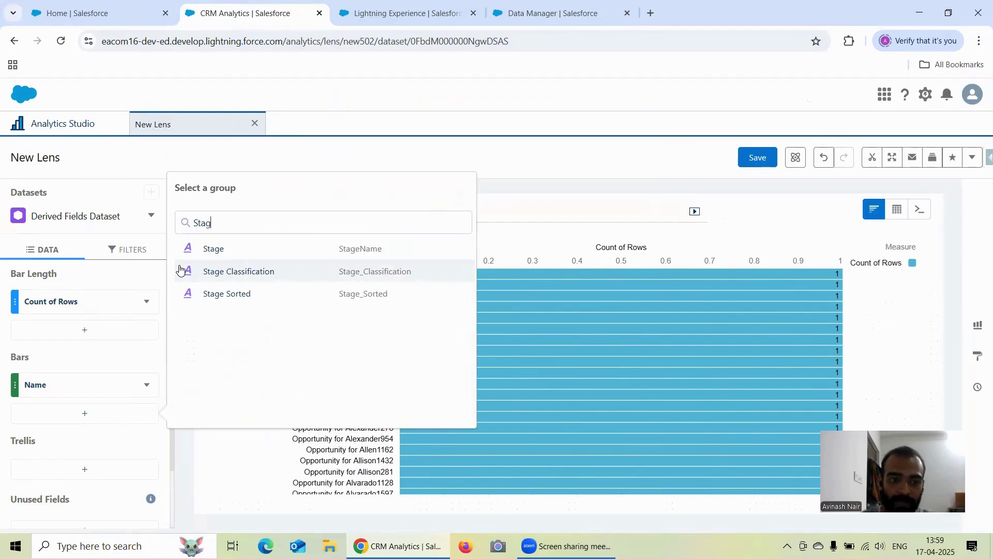
pyautogui.click(254, 250)
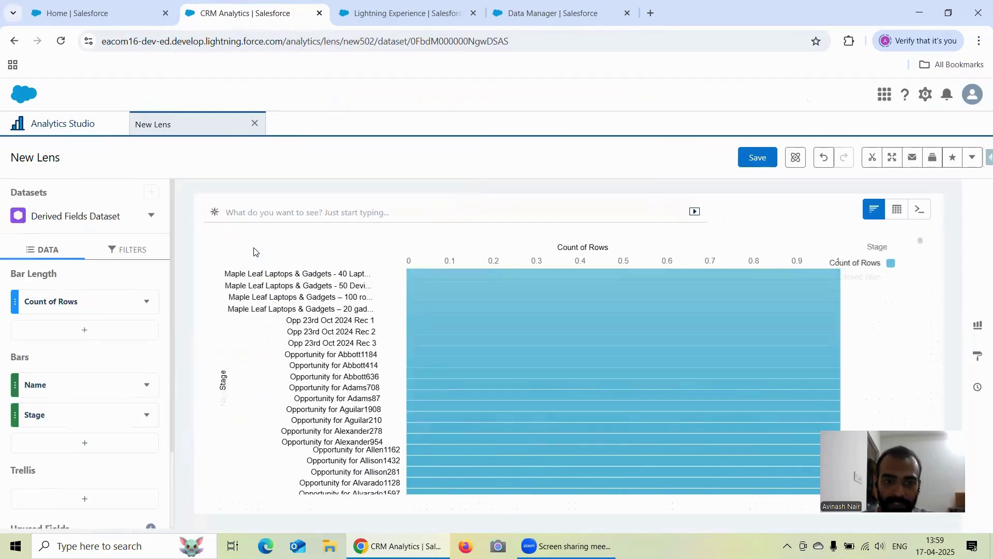
# - Return to the Free Session 6 dataflow and save the edited slice node
pyautogui.click(419, 23)
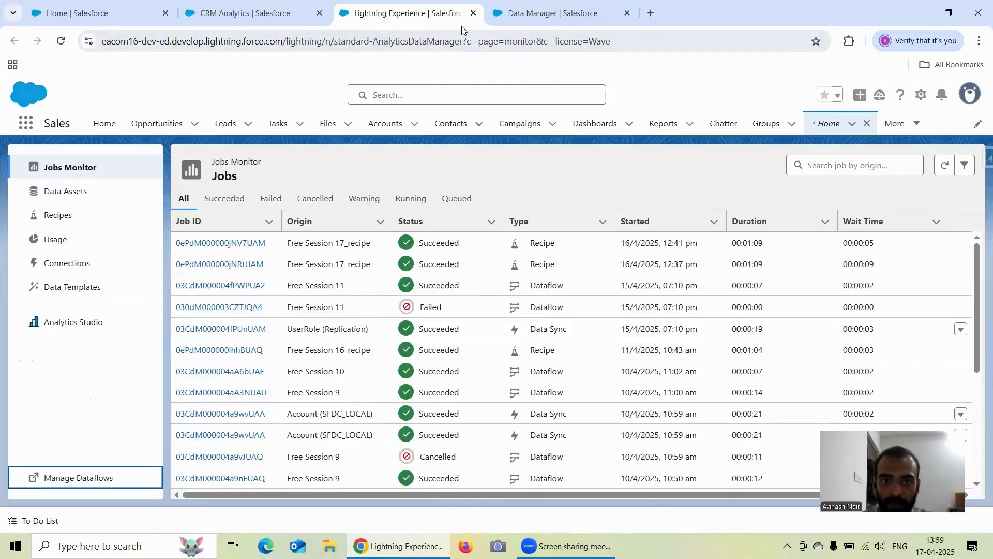
pyautogui.hotkey('ctrl', 'Tab')
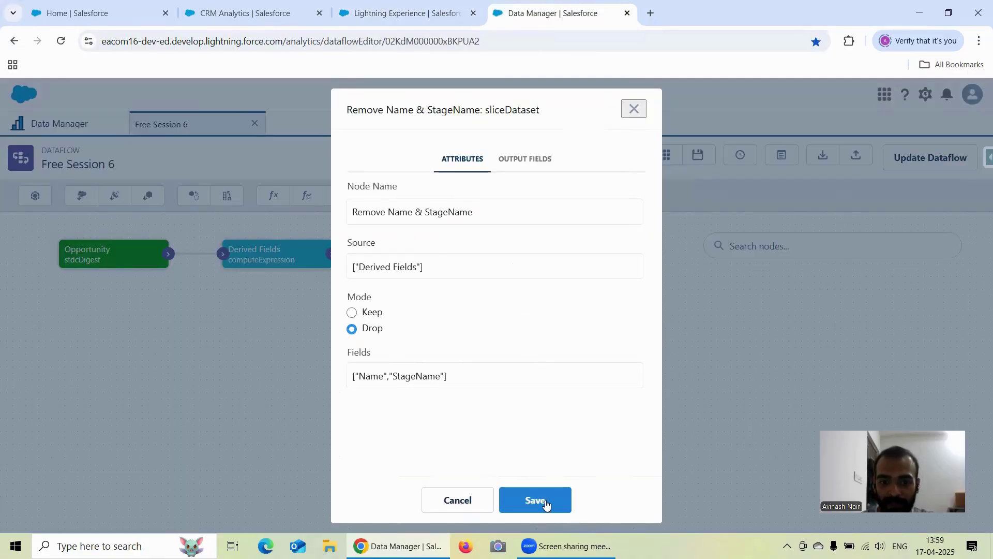
pyautogui.click(545, 501)
pyautogui.click(590, 419)
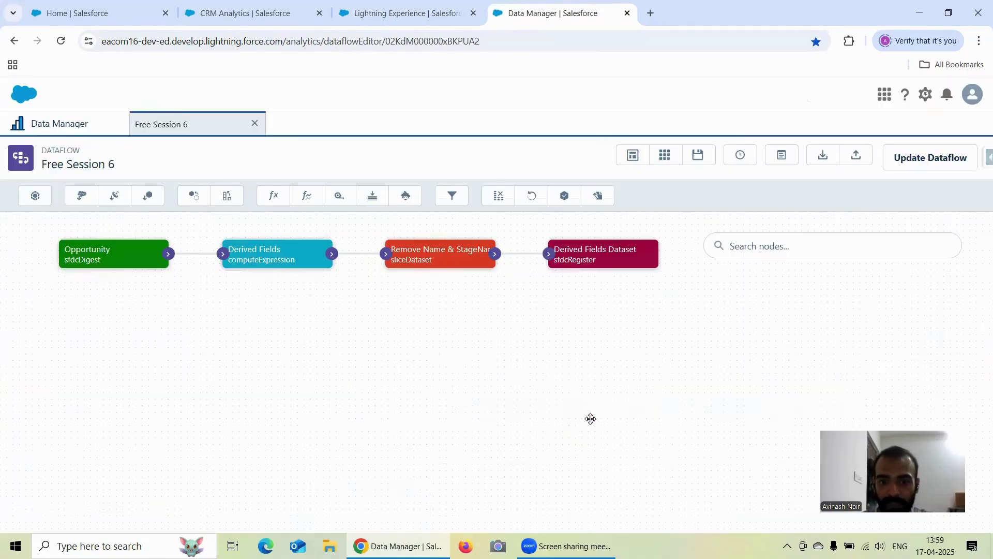
# - Update the Free Session 6 dataflow without a version description, run it, and go to the data monitor
pyautogui.click(907, 162)
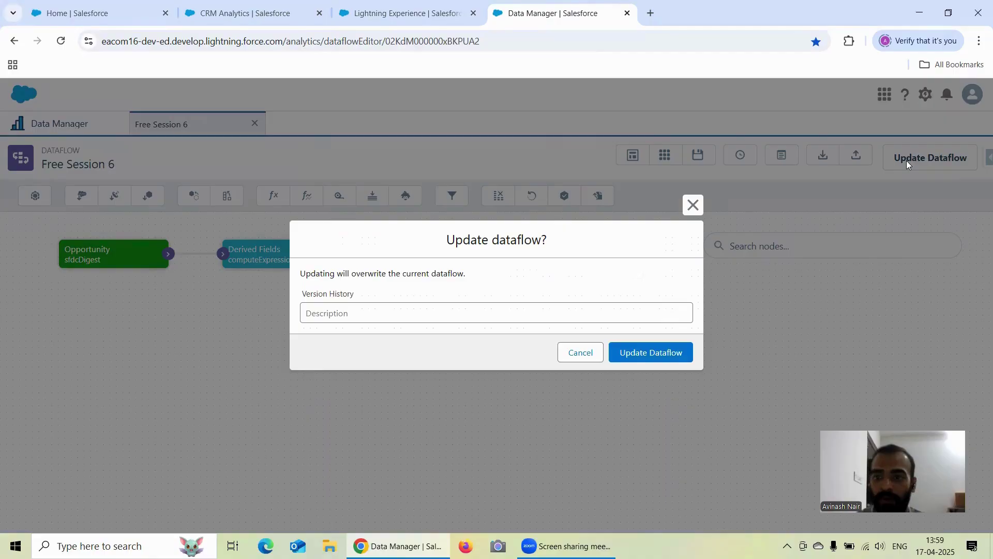
pyautogui.click(248, 13)
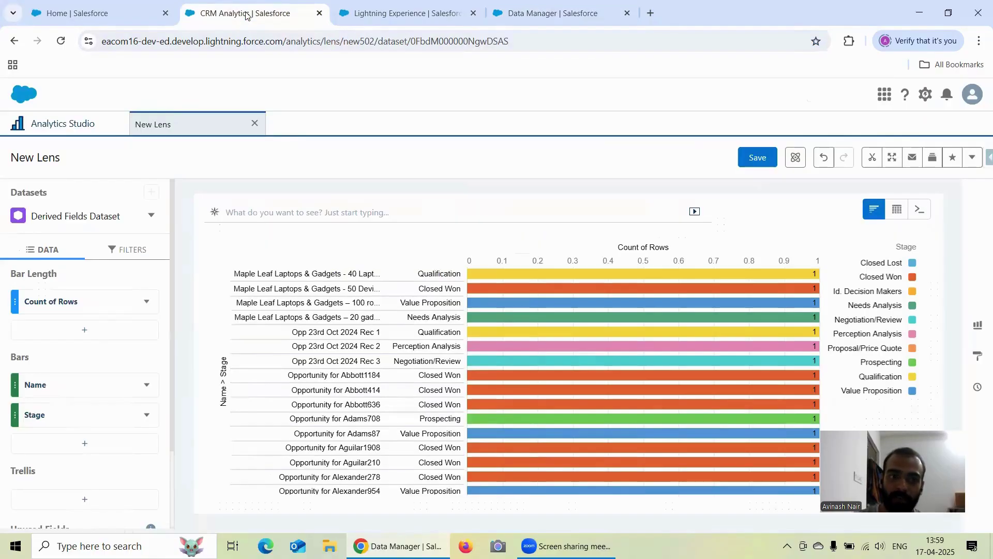
pyautogui.click(527, 17)
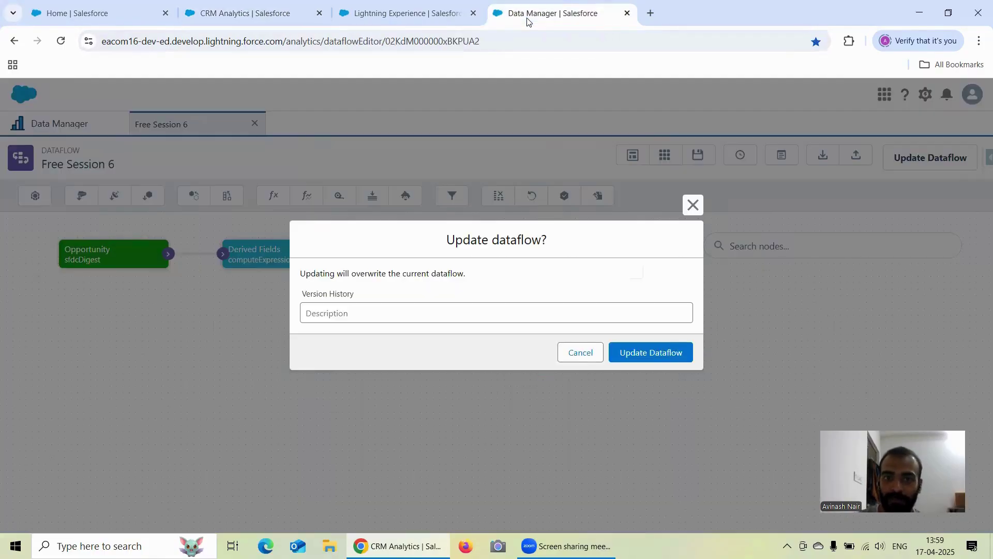
pyautogui.click(666, 351)
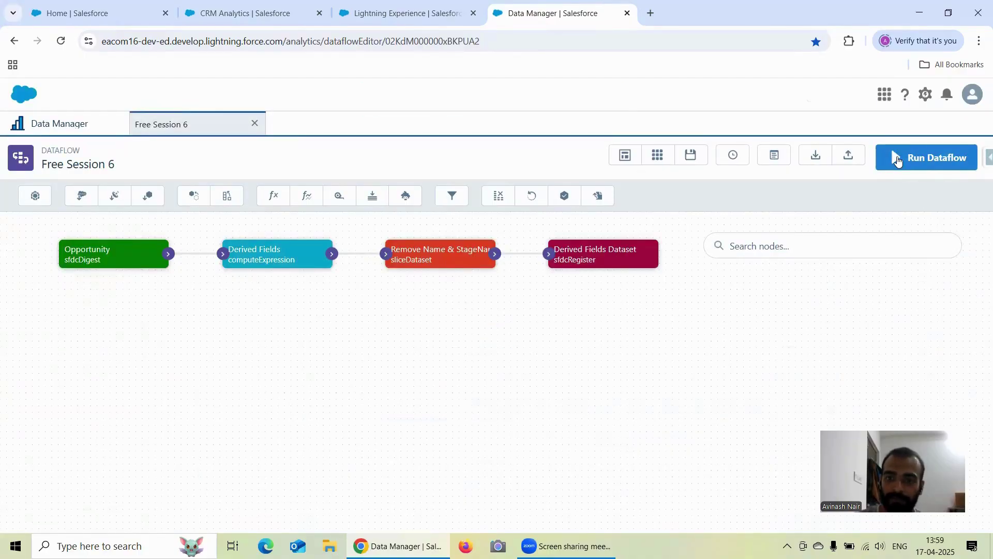
pyautogui.click(900, 165)
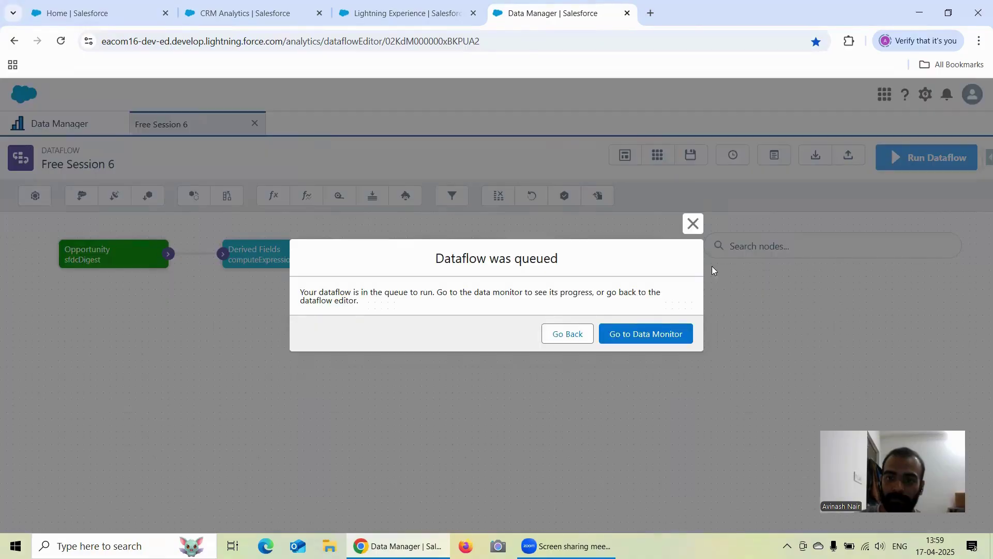
pyautogui.click(664, 333)
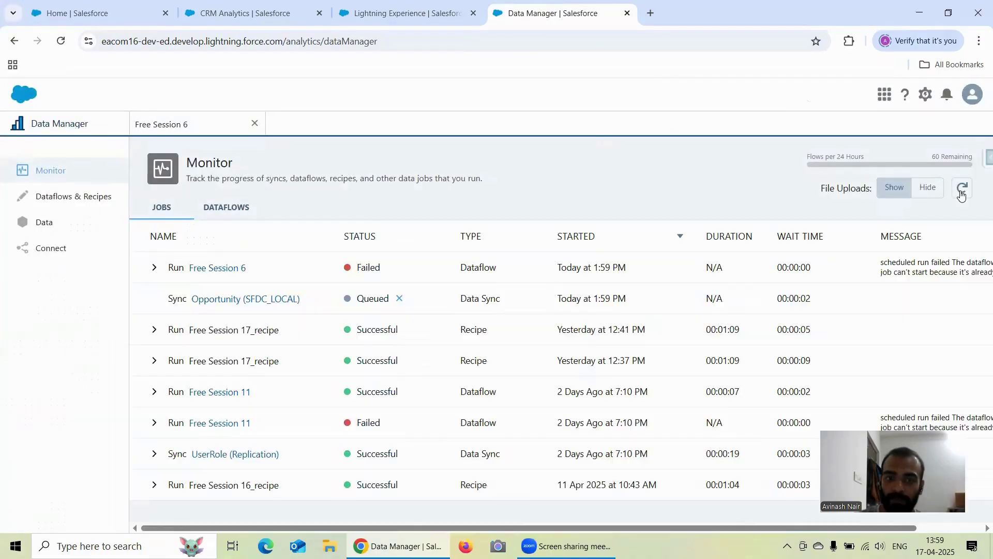
# - Refresh the jobs monitor until the Free Session 6 run finishes, and read the message of its failed job
pyautogui.click(962, 191)
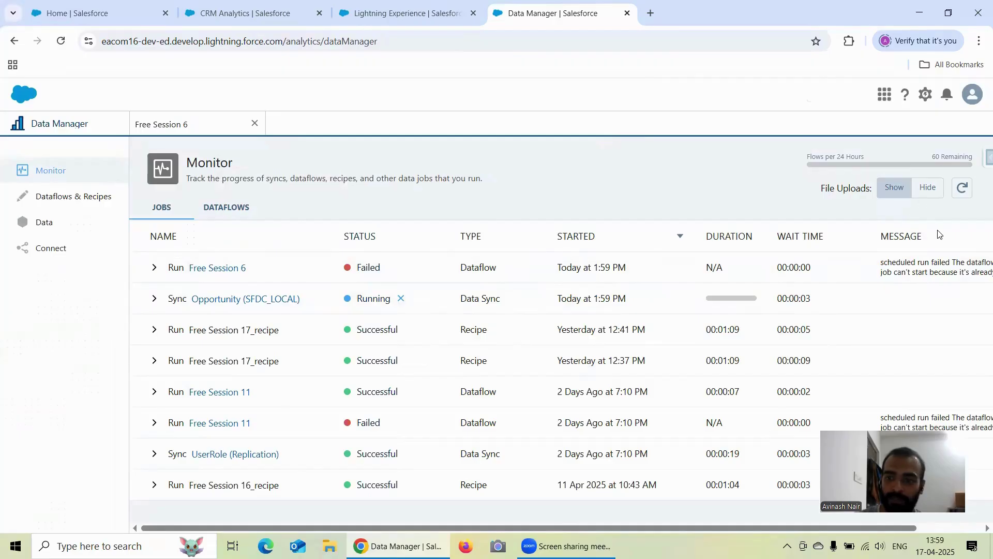
pyautogui.click(961, 192)
pyautogui.moveTo(843, 528); pyautogui.dragTo(887, 533)
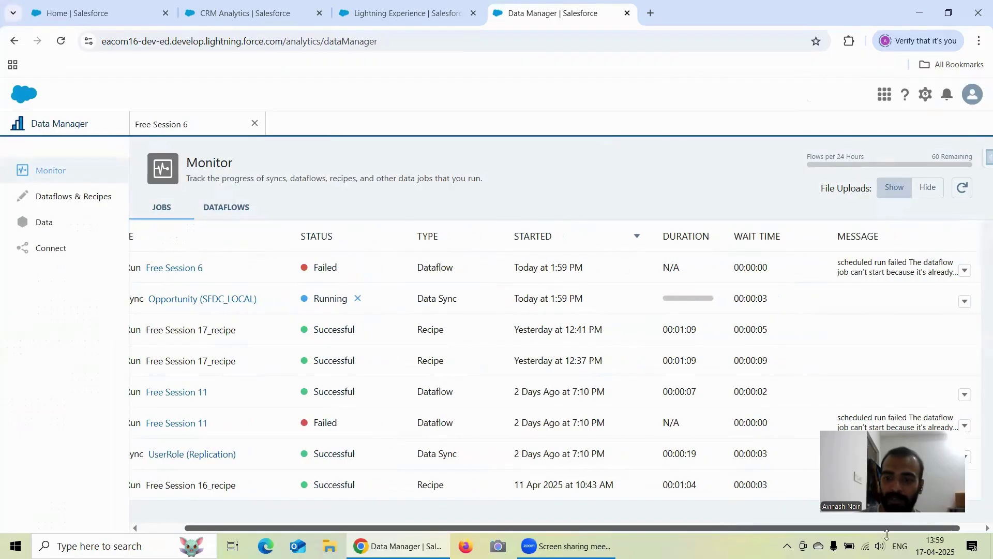
pyautogui.hscroll(1, 876, 263)
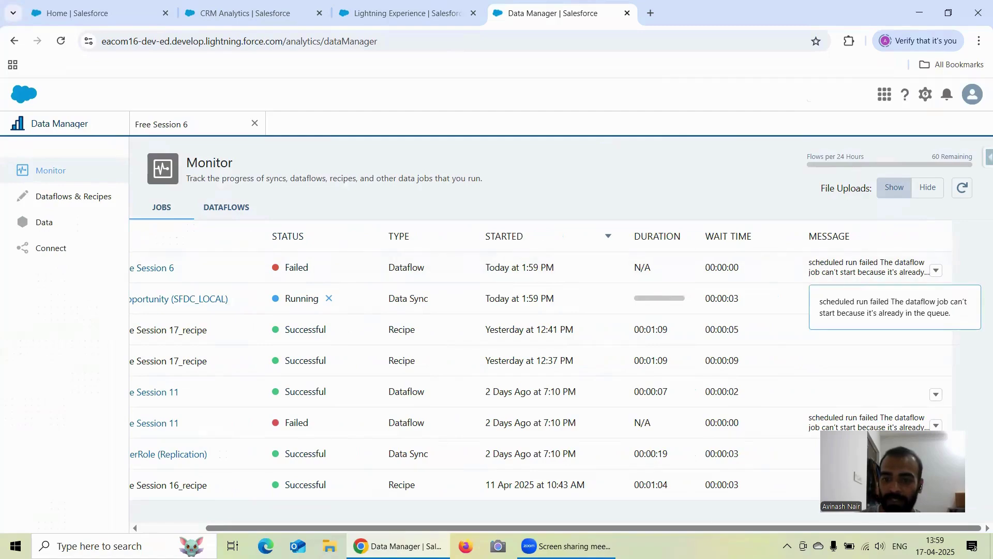
pyautogui.hscroll(-3, 876, 262)
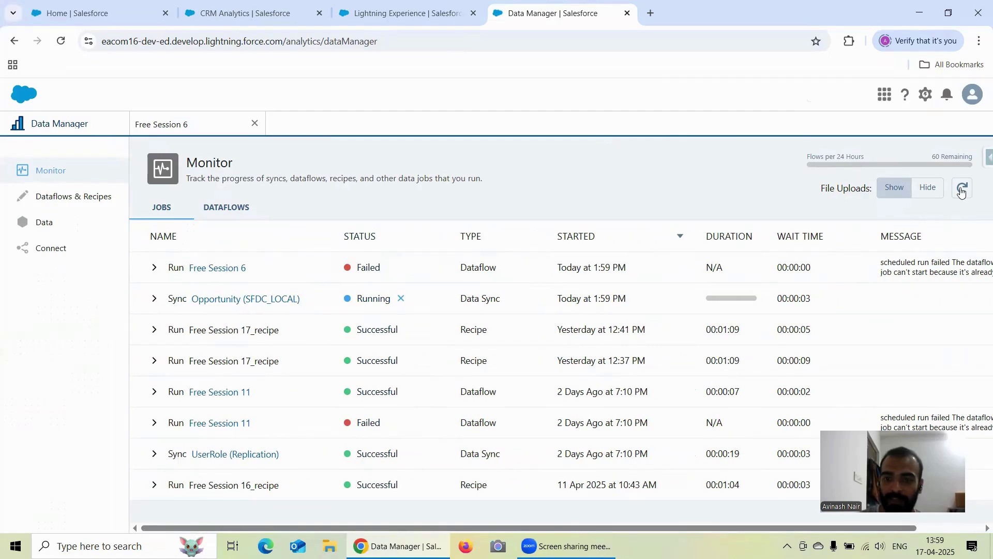
pyautogui.click(961, 191)
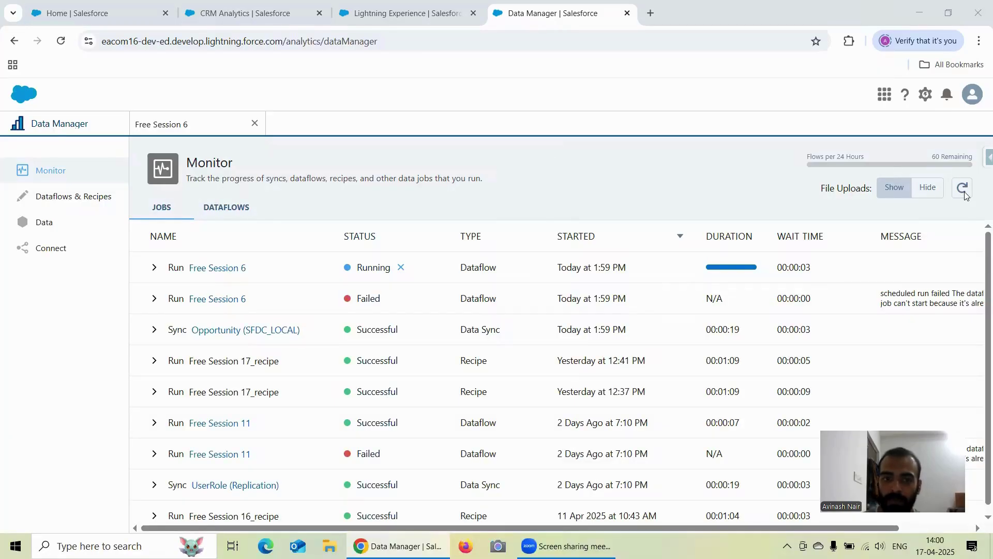
pyautogui.click(964, 192)
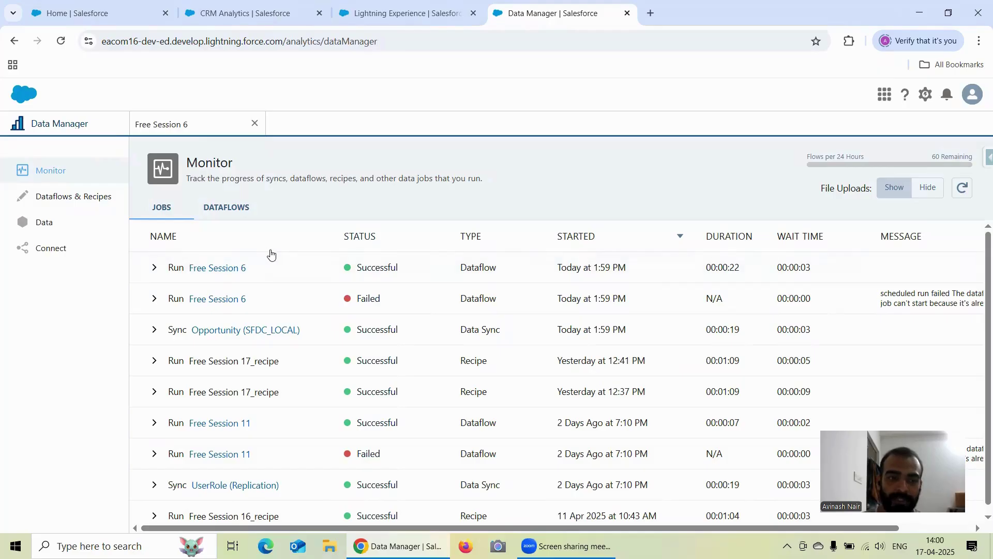
# - Reload the Derived Fields Dataset lens in Analytics Studio and search its bar grouping fields for "Nam"
pyautogui.click(220, 17)
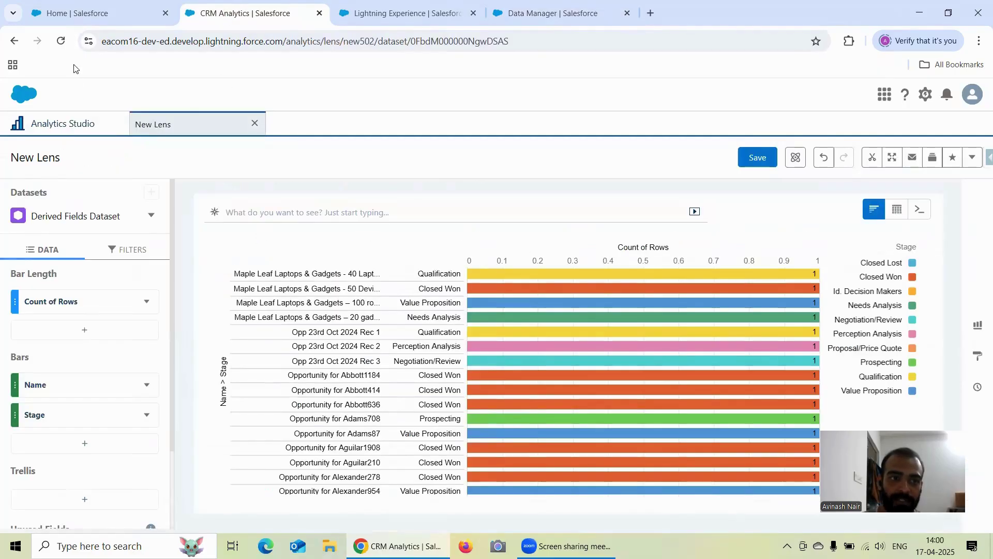
pyautogui.click(61, 41)
pyautogui.click(551, 123)
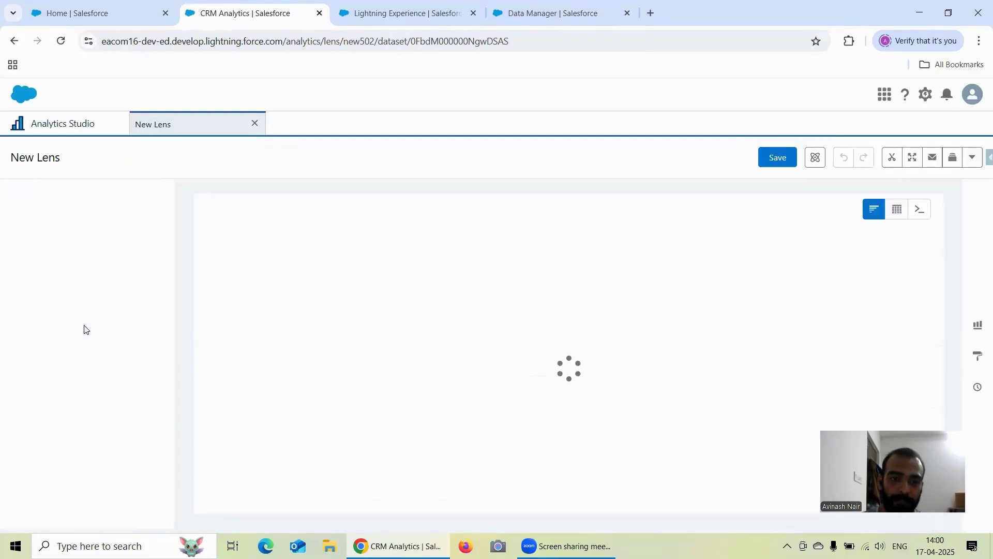
pyautogui.click(84, 384)
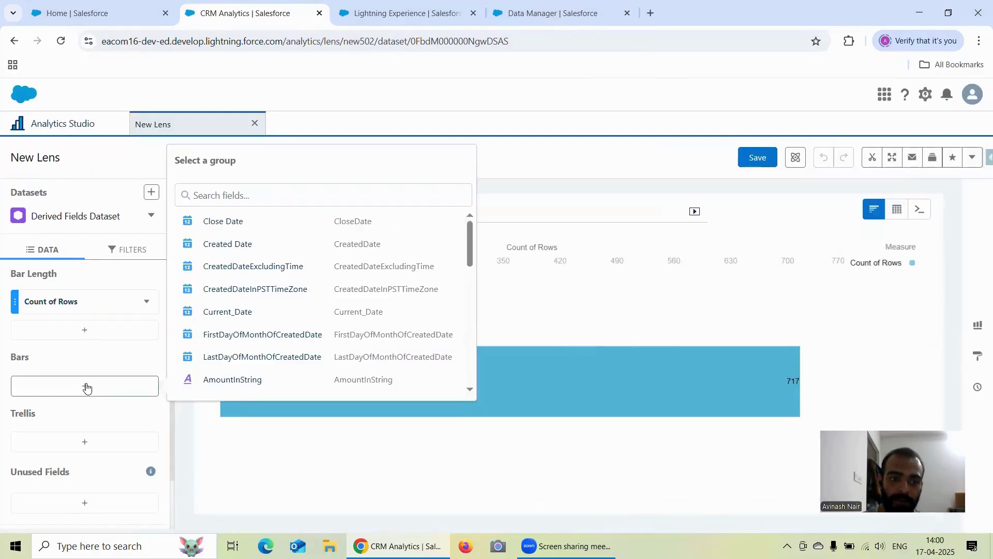
pyautogui.write('Nam')
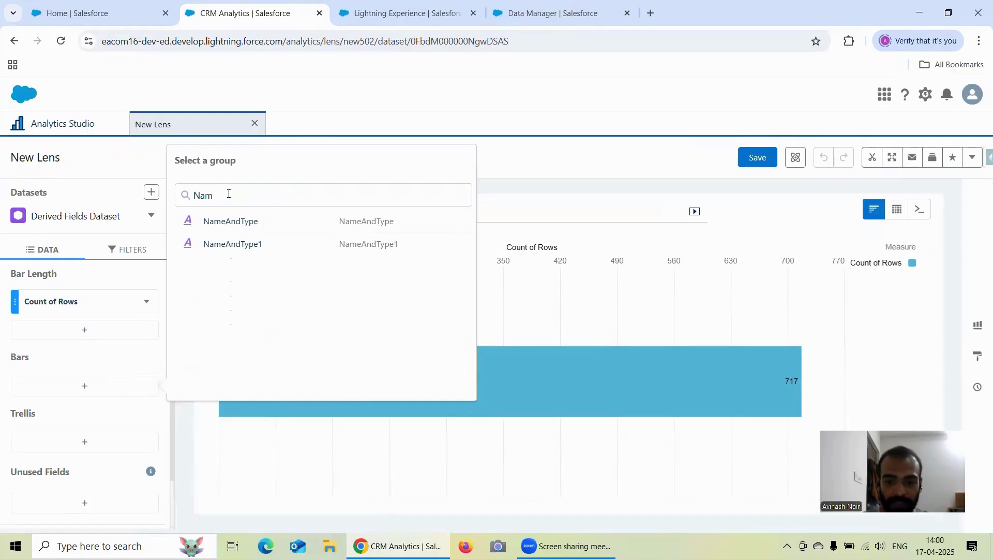
# - Replace the bar grouping field search with "Stag" to check for the StageName field
pyautogui.press('BackSpace')
pyautogui.press('BackSpace')
pyautogui.press('BackSpace')
pyautogui.write('Stag')
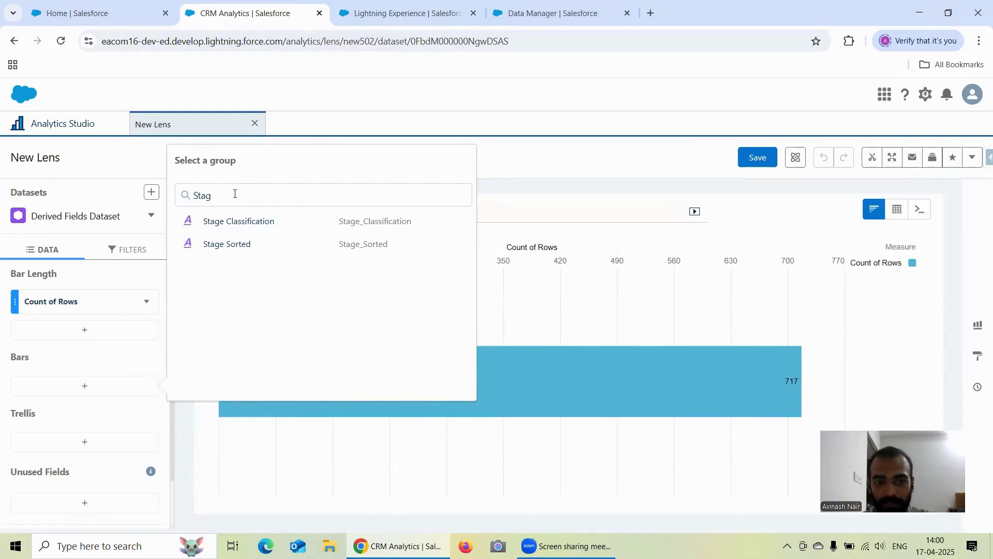
# - Replace the bar grouping field search with "Name" to check for the Name field
pyautogui.press('BackSpace')
pyautogui.press('BackSpace')
pyautogui.press('BackSpace')
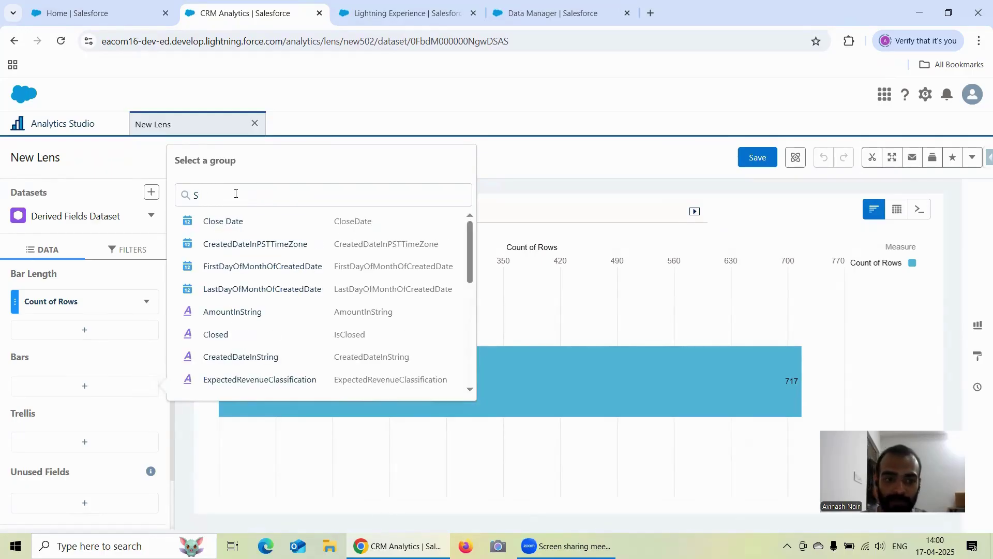
pyautogui.write('Na')
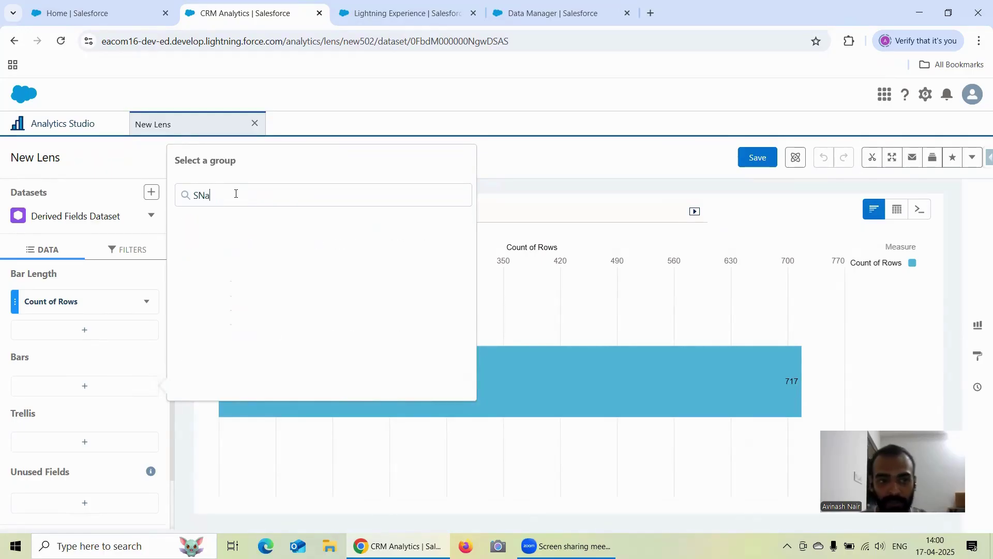
pyautogui.press('BackSpace')
pyautogui.press('BackSpace')
pyautogui.press('BackSpace')
pyautogui.write('Name')
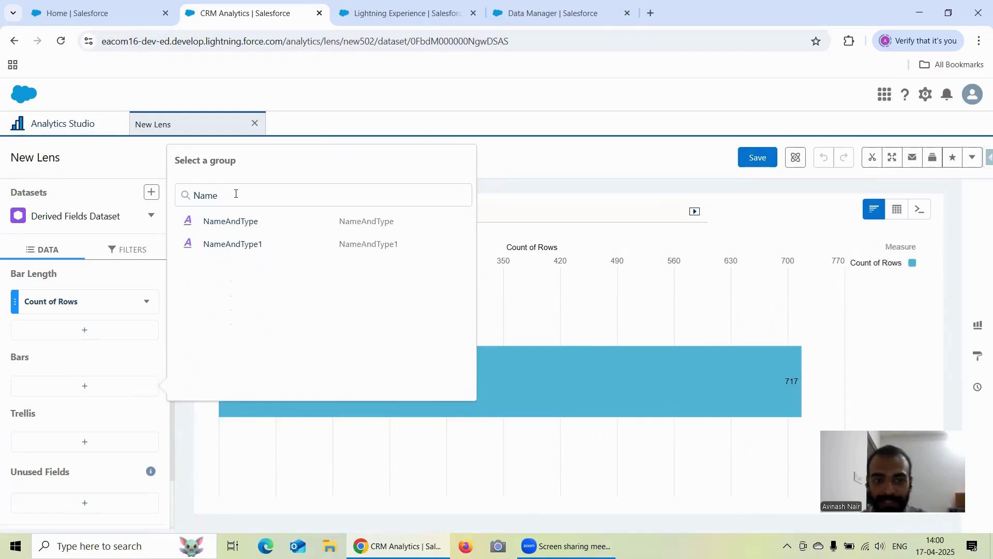
# - In the Free Session 6 dataflow, rename the sliceDataset node as Keep Name & StageName and save it with its mode set to Keep
pyautogui.click(398, 13)
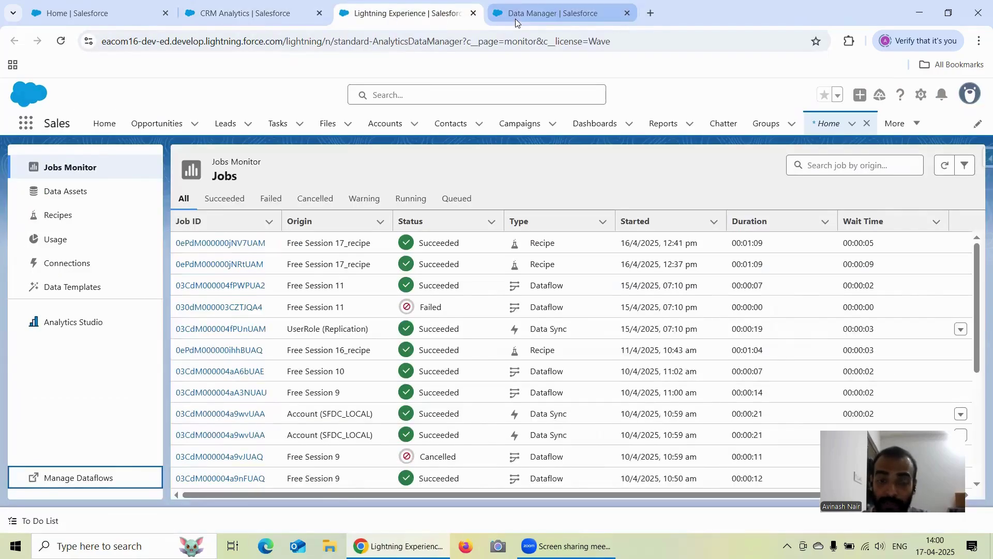
pyautogui.click(516, 19)
pyautogui.click(204, 131)
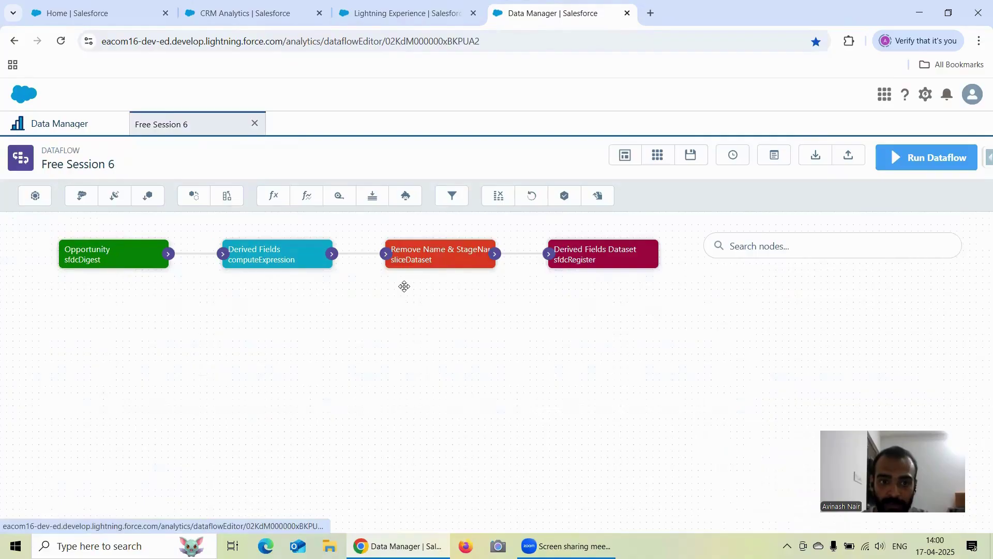
pyautogui.click(433, 257)
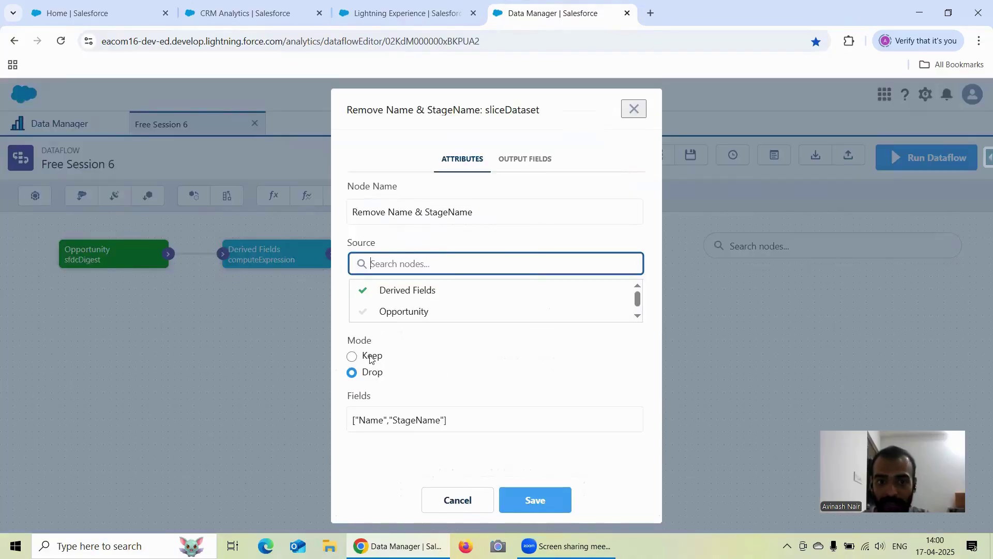
pyautogui.click(471, 243)
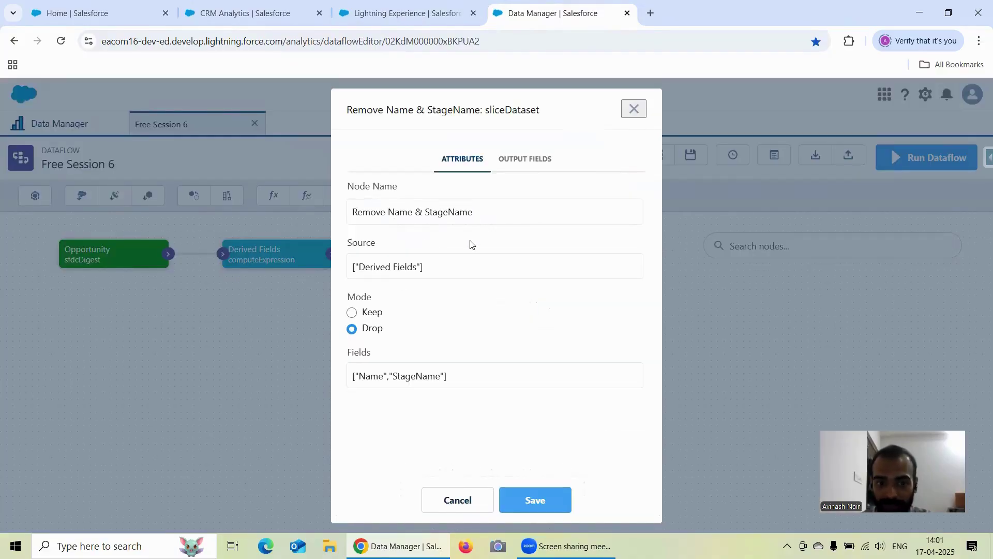
pyautogui.click(386, 212)
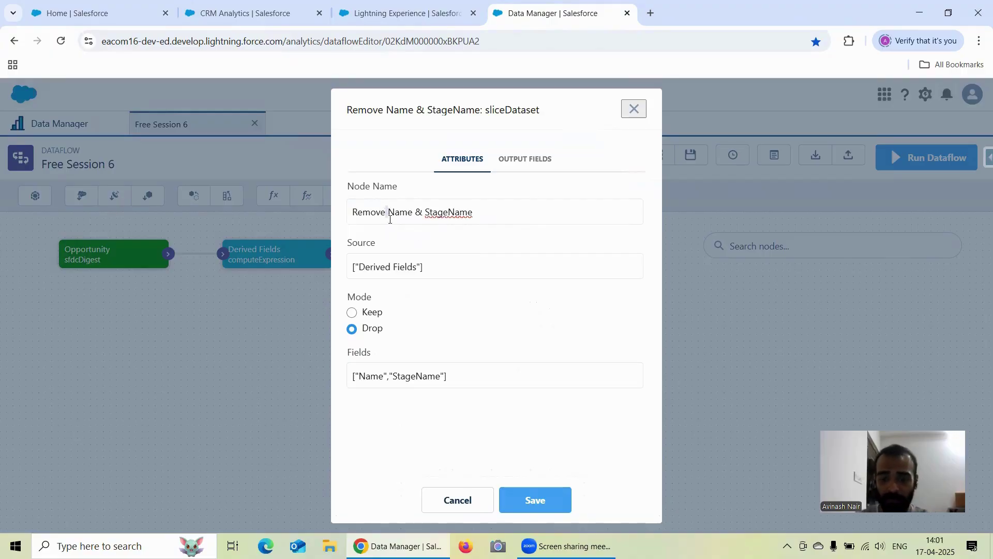
pyautogui.press('BackSpace')
pyautogui.press('BackSpace')
pyautogui.press('BackSpace')
pyautogui.press('BackSpace')
pyautogui.press('BackSpace')
pyautogui.press('BackSpace')
pyautogui.write('K')
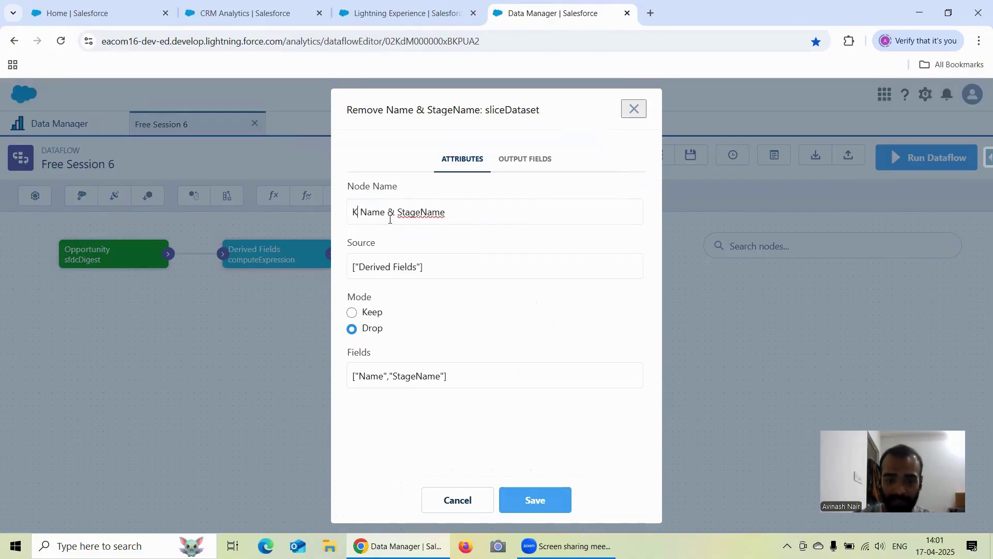
pyautogui.write('eep')
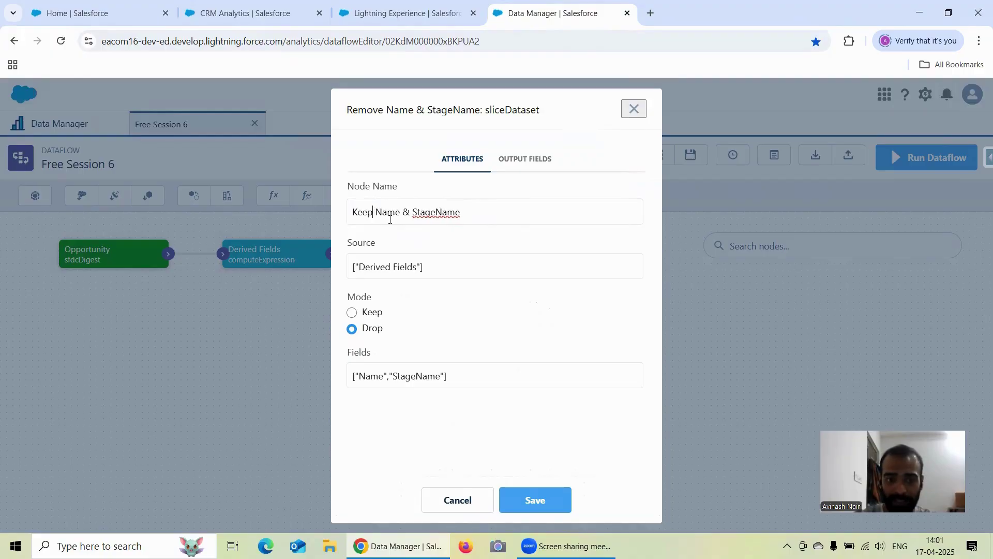
pyautogui.click(375, 314)
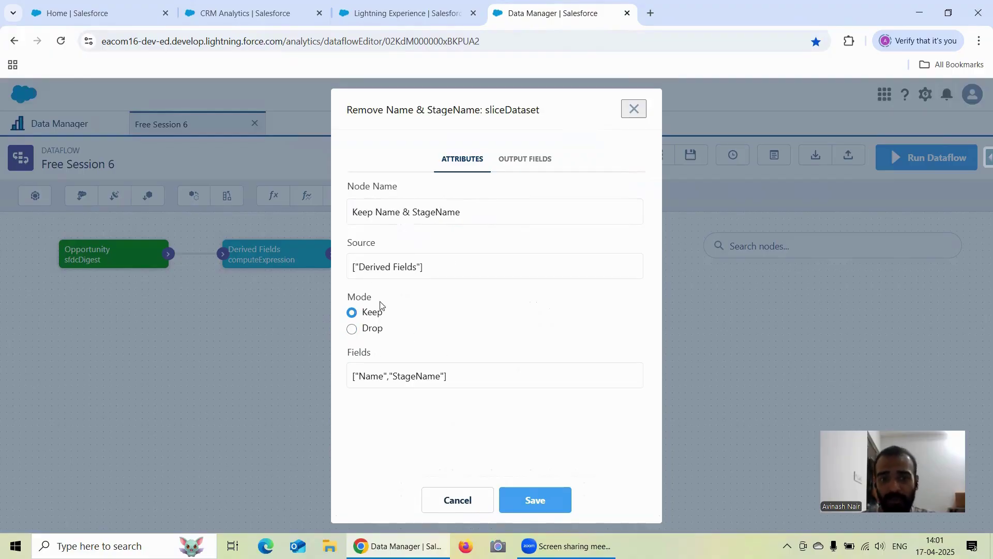
pyautogui.click(553, 507)
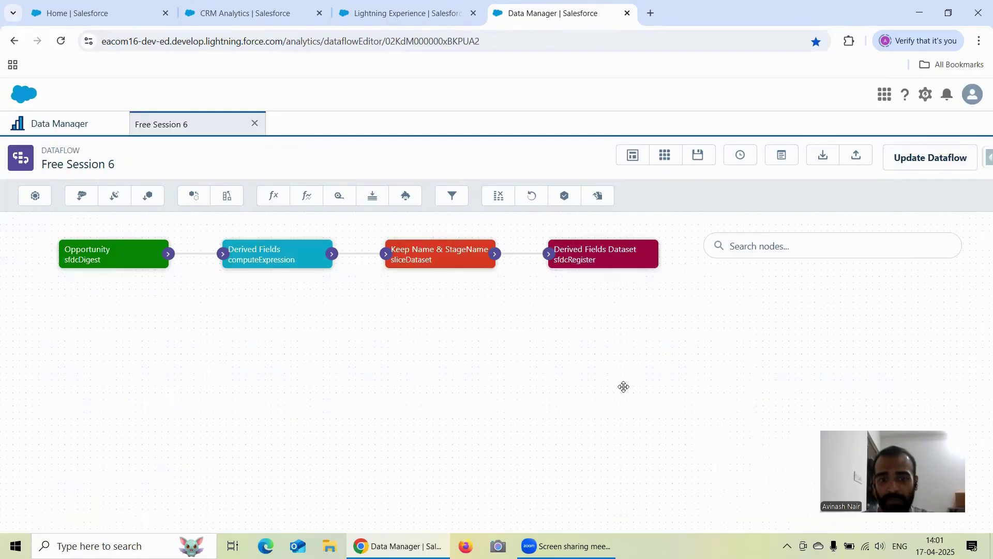
# - Check the output fields of the Derived Fields Dataset register node and compare them with the unfiltered bar grouping fields in the lens
pyautogui.click(602, 266)
pyautogui.click(519, 160)
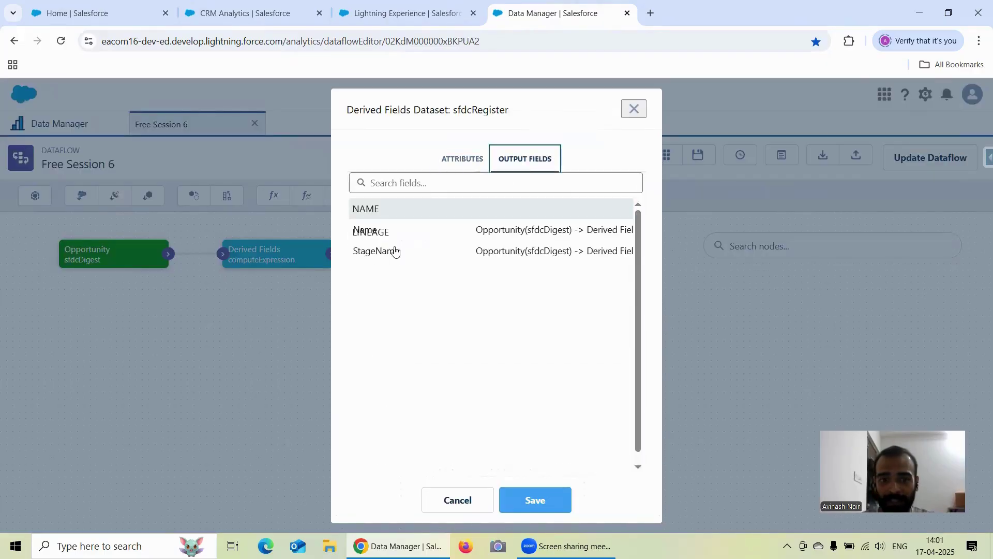
pyautogui.click(231, 14)
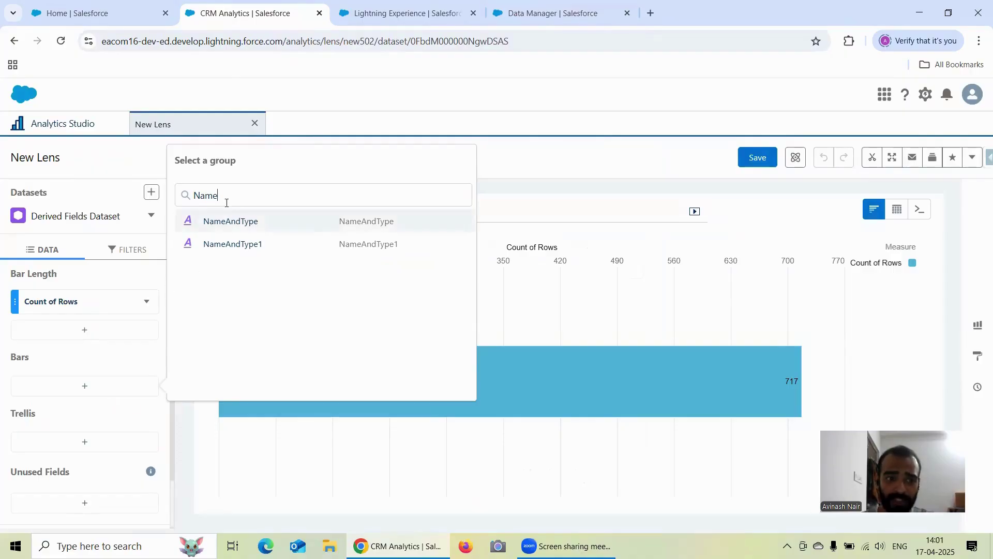
pyautogui.press('BackSpace')
pyautogui.press('BackSpace')
pyautogui.press('BackSpace')
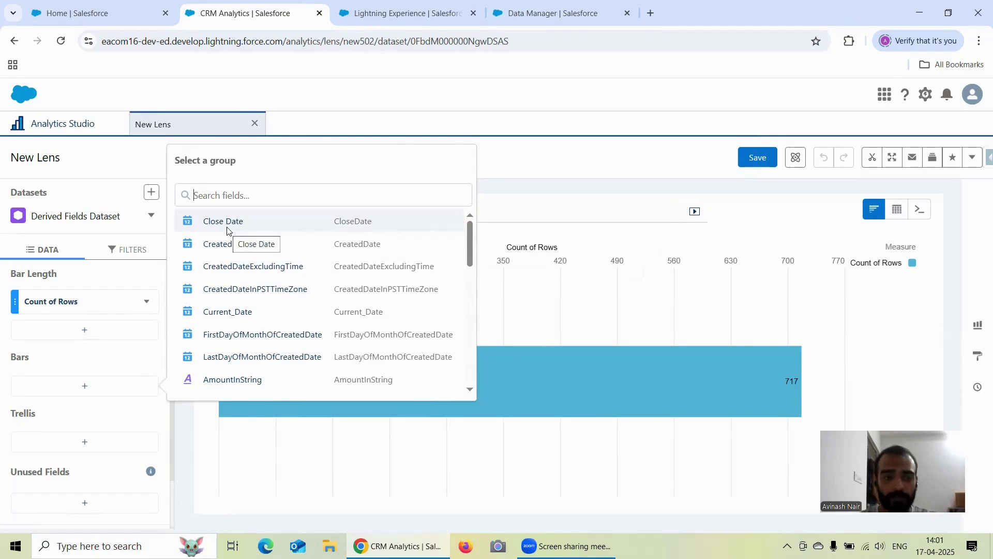
pyautogui.scroll(-3, 321, 262)
pyautogui.scroll(-5, 269, 284)
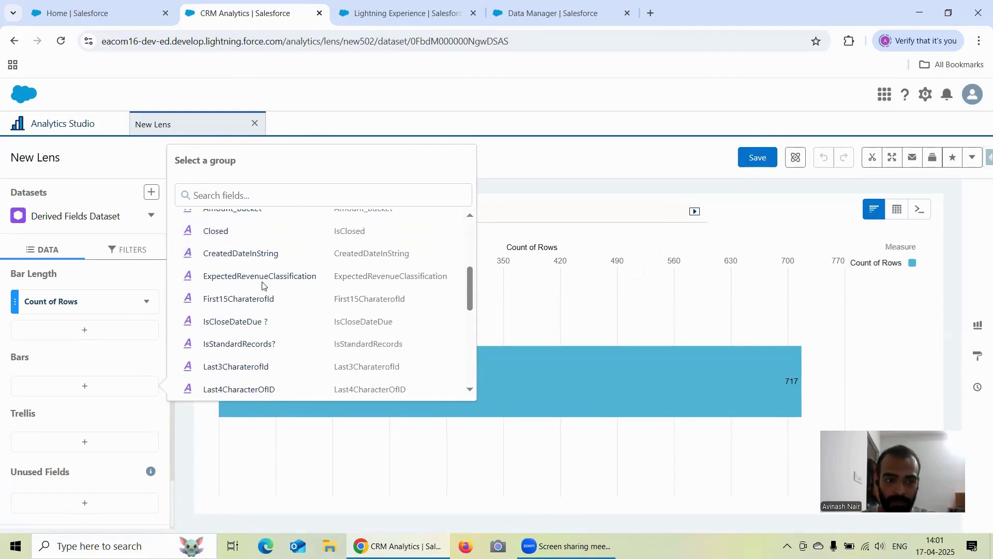
pyautogui.scroll(-3, 278, 313)
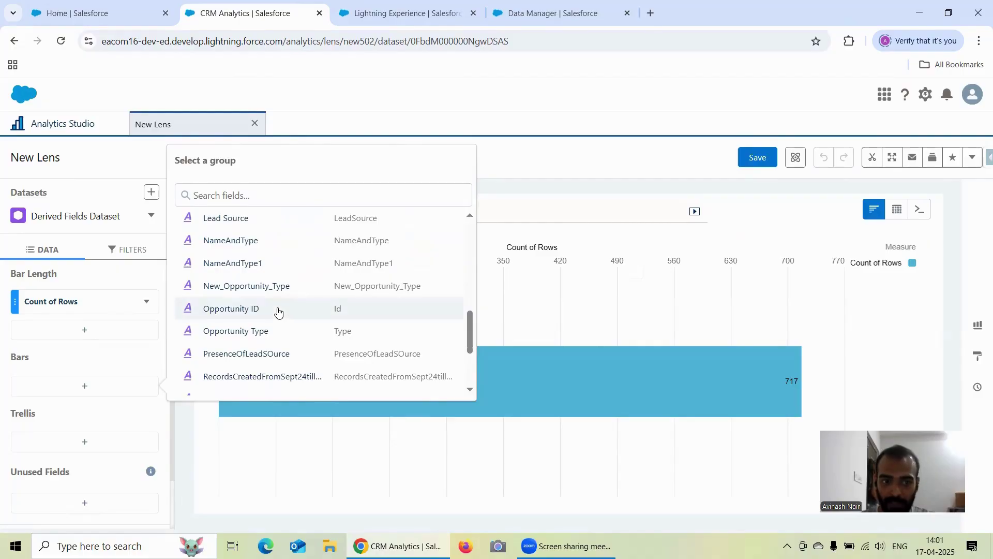
pyautogui.scroll(3, 297, 266)
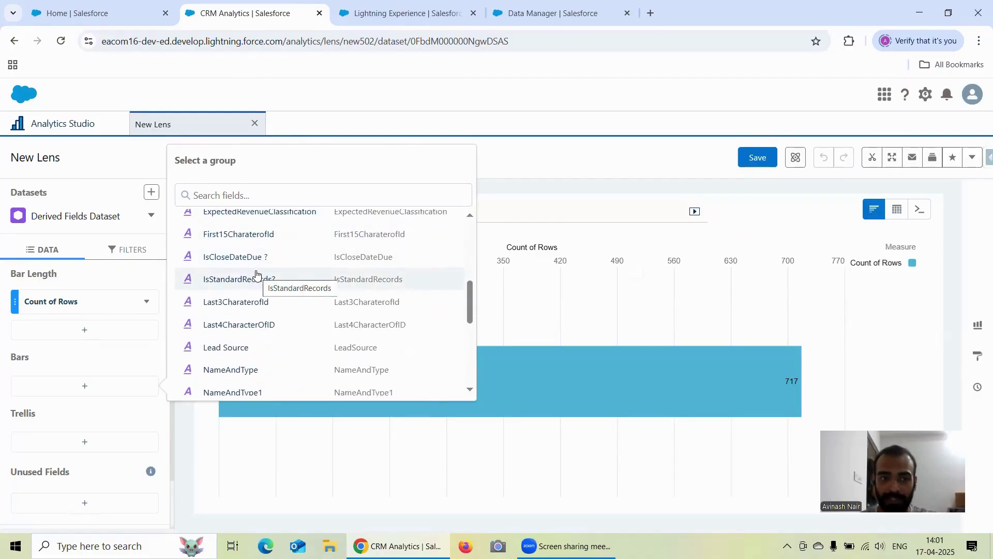
# - Return to the Free Session 6 dataflow, close the register node, and update the dataflow without a version description
pyautogui.click(513, 21)
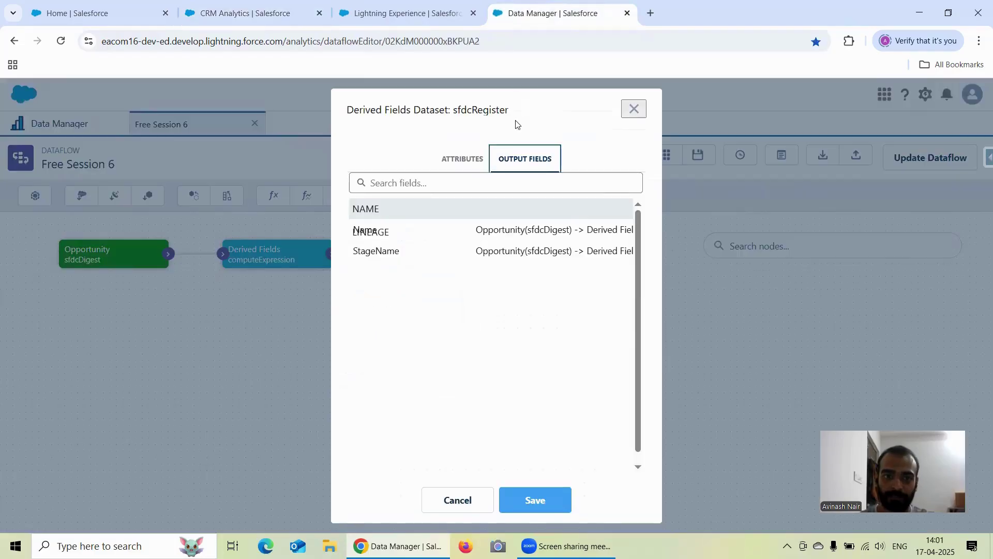
pyautogui.click(636, 118)
pyautogui.click(900, 157)
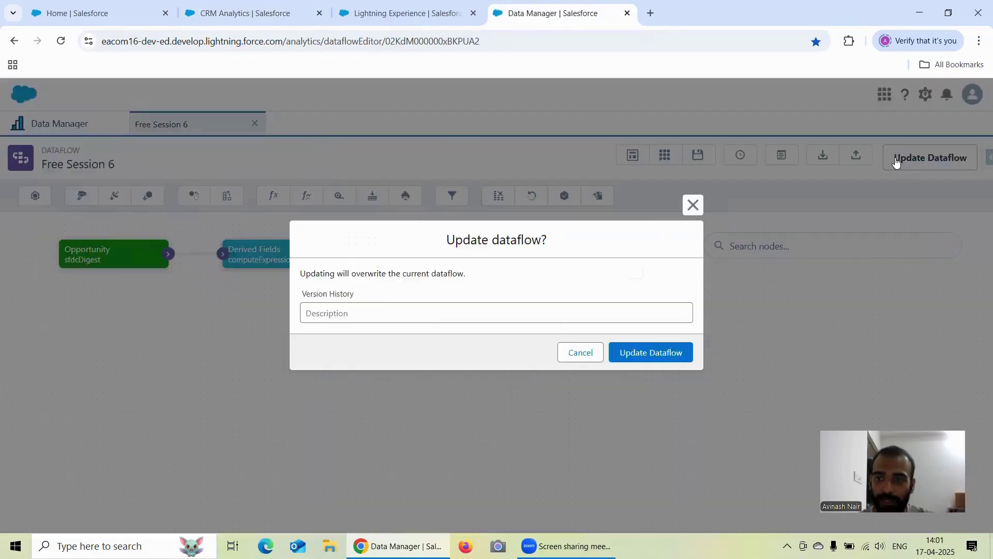
pyautogui.click(908, 162)
pyautogui.click(908, 162)
pyautogui.click(666, 352)
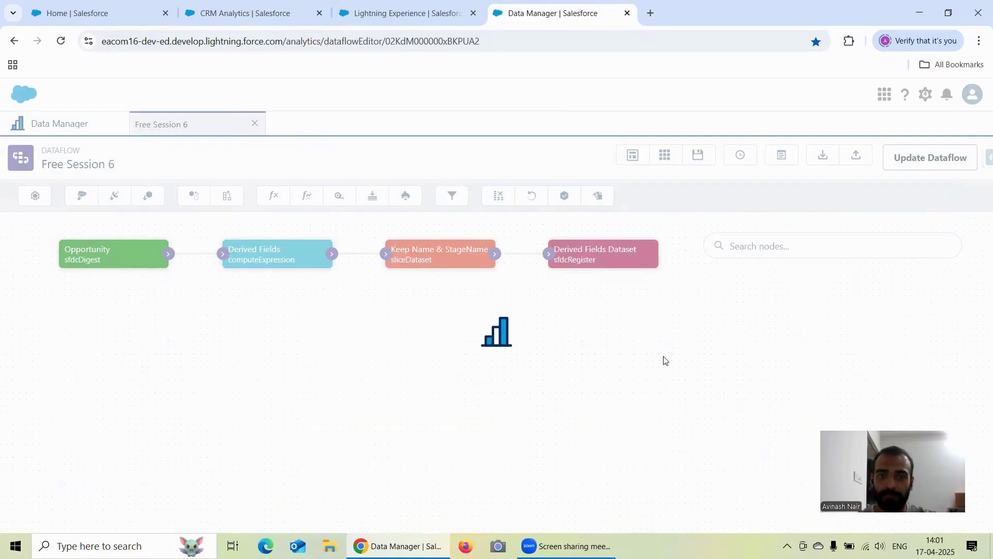
# - Run the Free Session 6 dataflow after rechecking its slice node settings, and follow the run in the refreshed data monitor
pyautogui.click(441, 257)
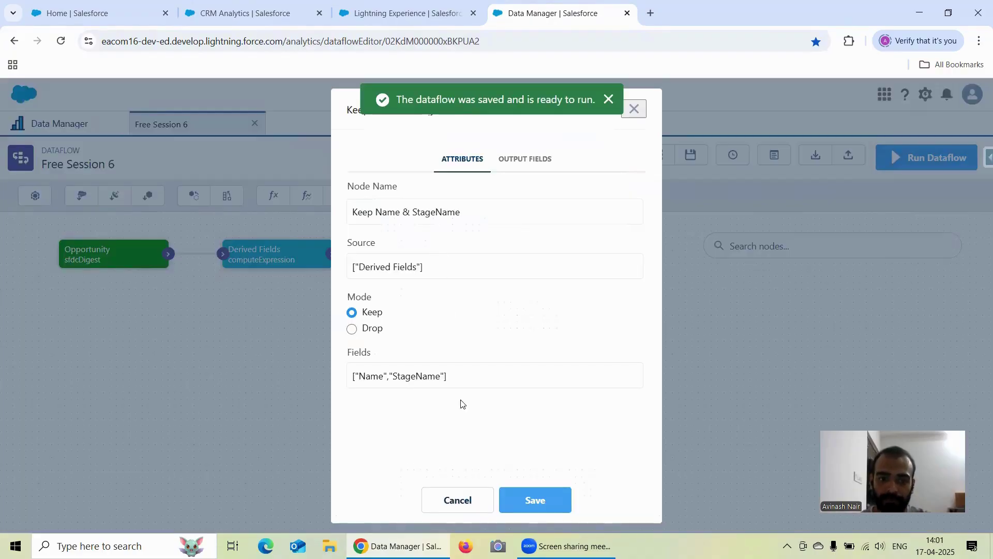
pyautogui.click(635, 110)
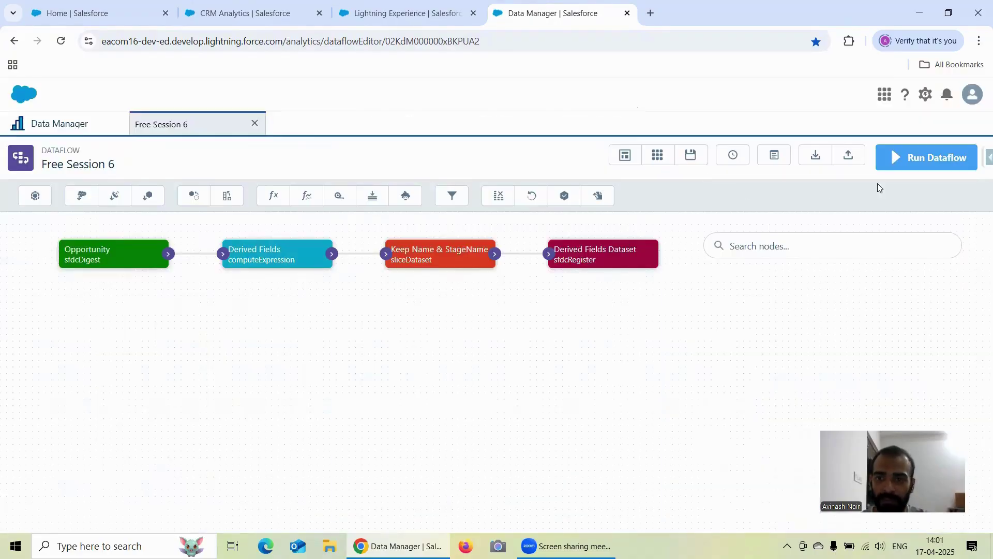
pyautogui.click(898, 163)
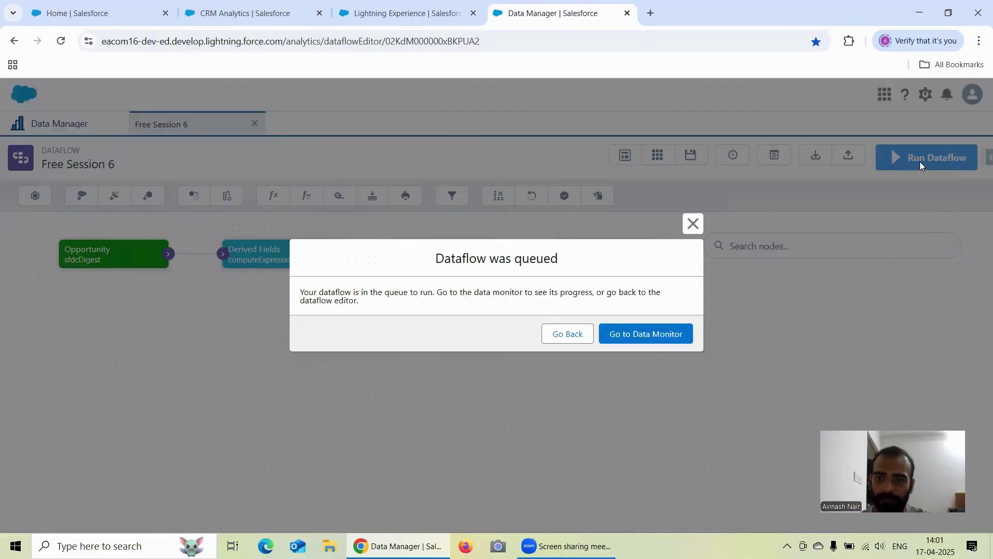
pyautogui.click(664, 338)
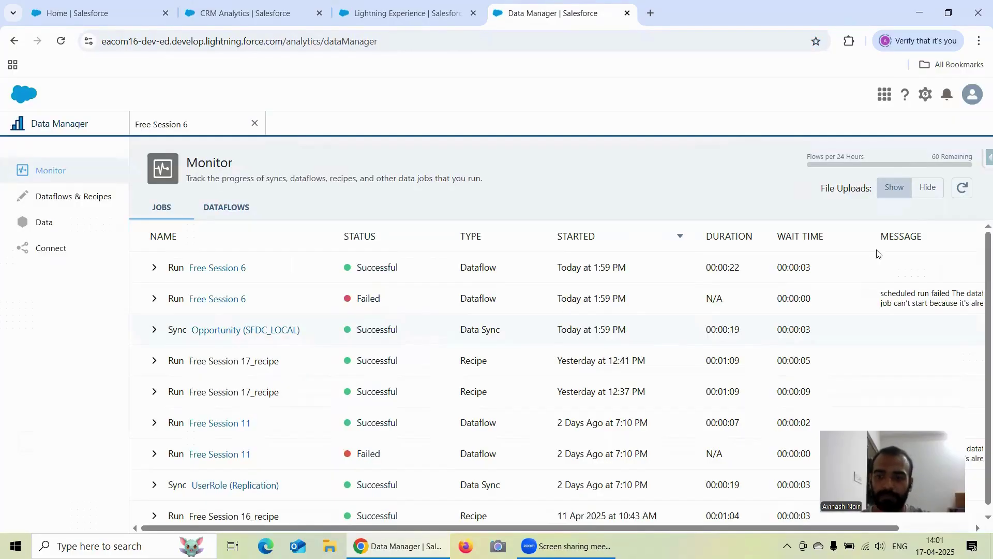
pyautogui.click(963, 190)
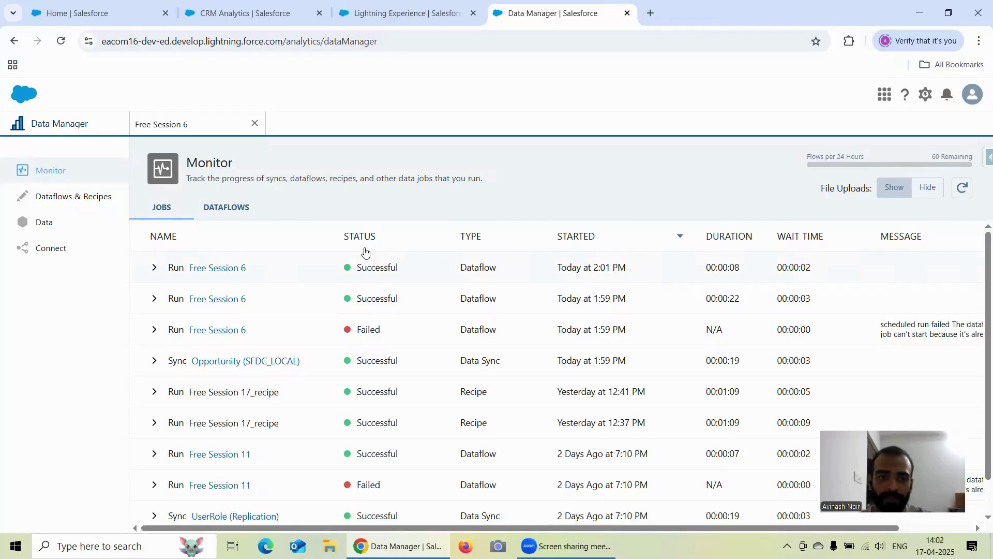
# - Reload the Derived Fields Dataset lens in Analytics Studio and list its available bar grouping fields
pyautogui.click(243, 14)
pyautogui.click(61, 40)
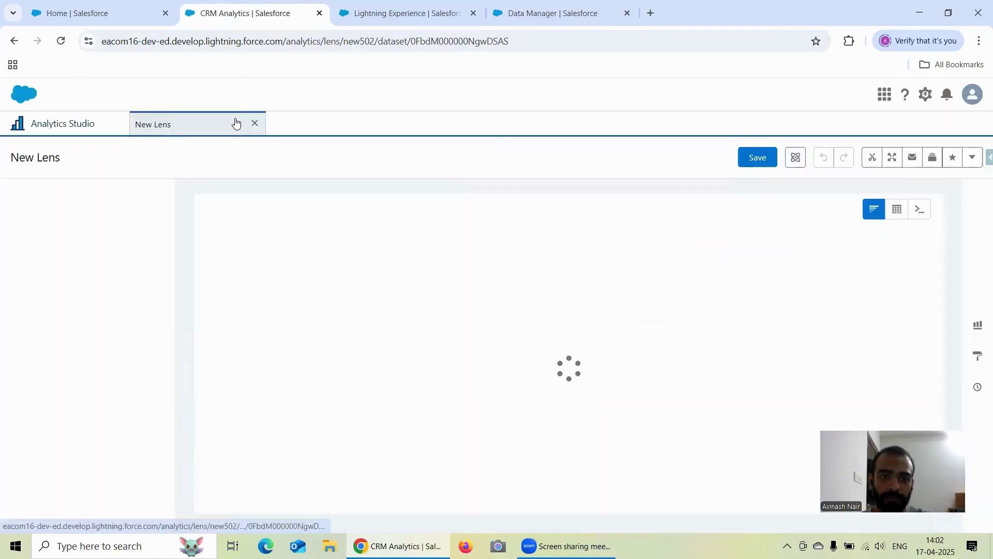
pyautogui.click(89, 385)
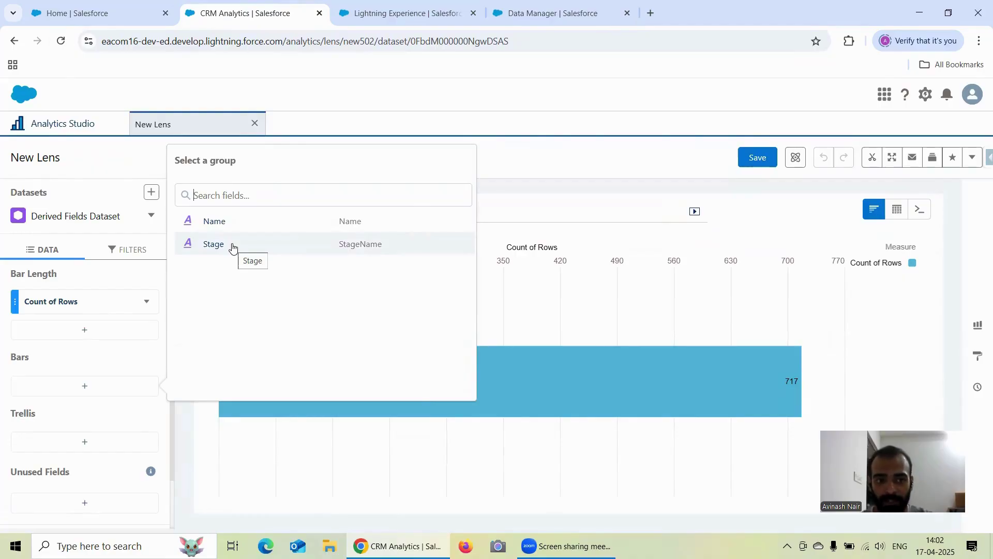
# - Compare the Keep Name & StageName node in the Free Session 6 dataflow with the grouping fields offered in the lens
pyautogui.click(523, 16)
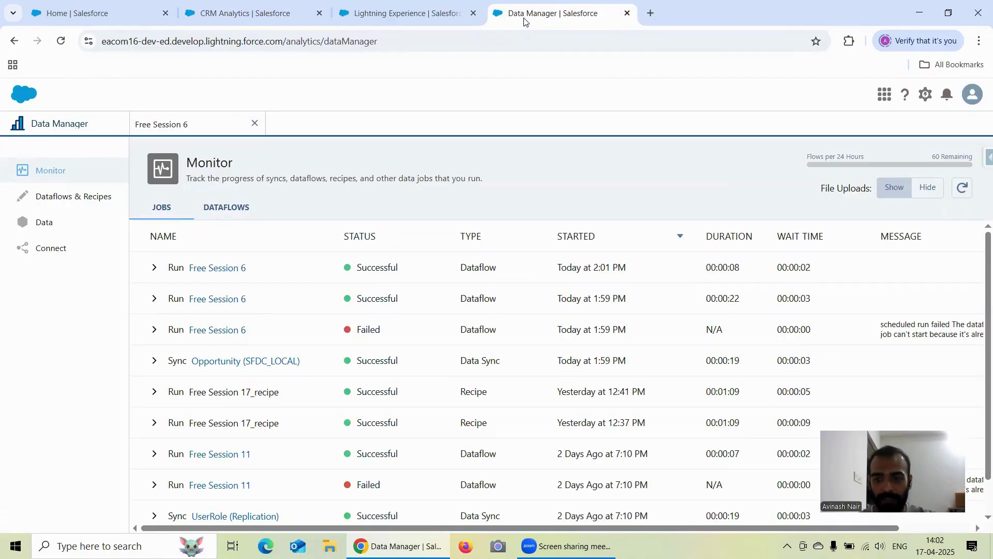
pyautogui.click(157, 125)
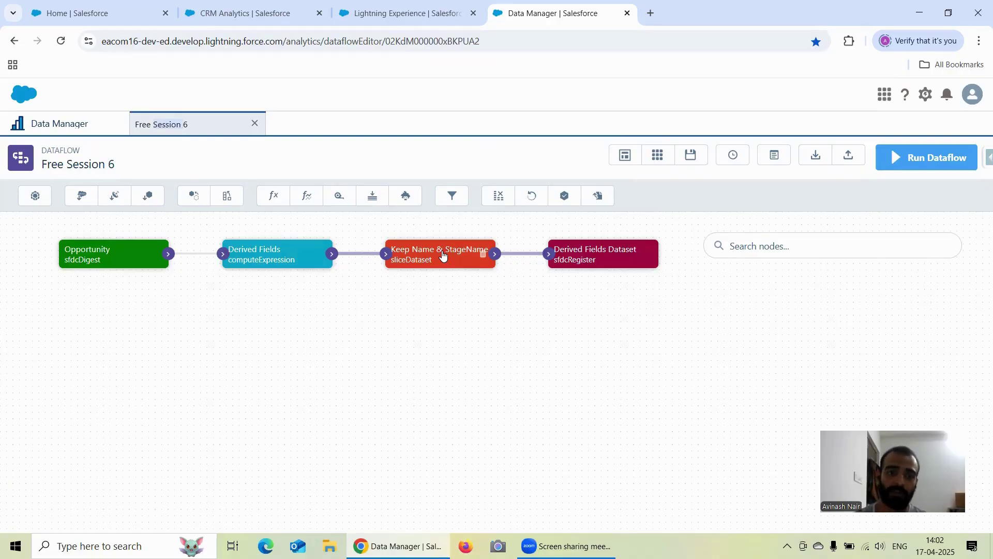
pyautogui.click(404, 17)
pyautogui.click(228, 16)
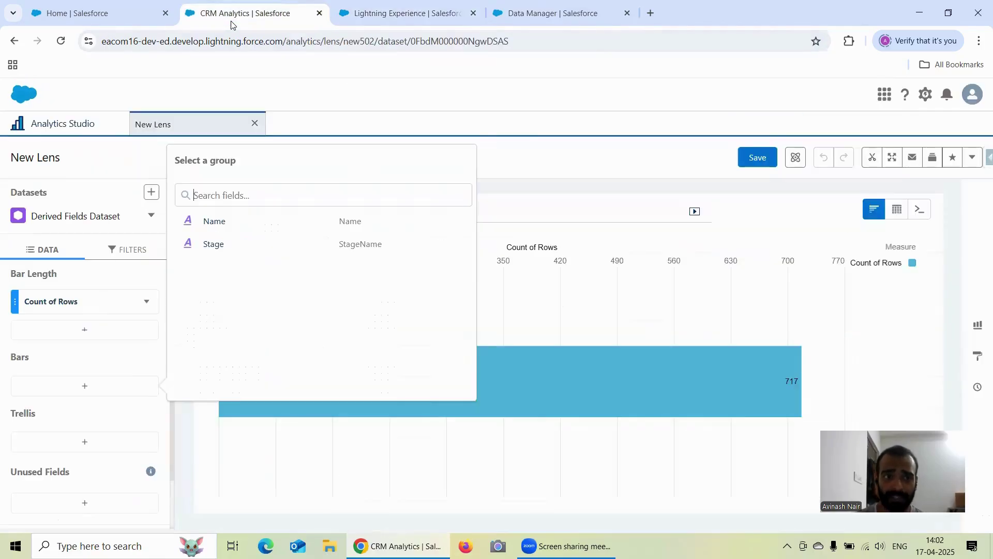
pyautogui.click(377, 13)
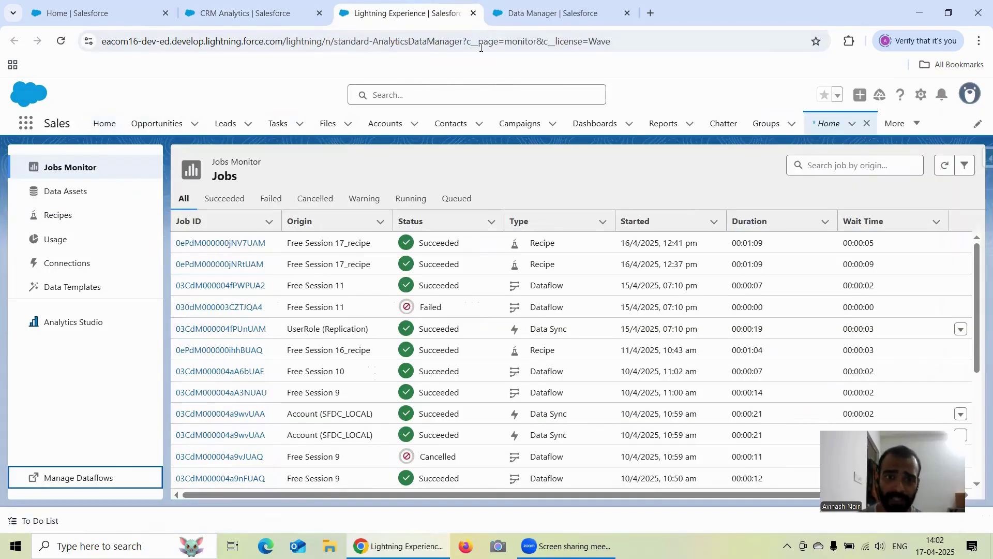
# - Close the Free Session 6 dataflow in Data Manager and open the Free Session 11 recipe
pyautogui.click(552, 12)
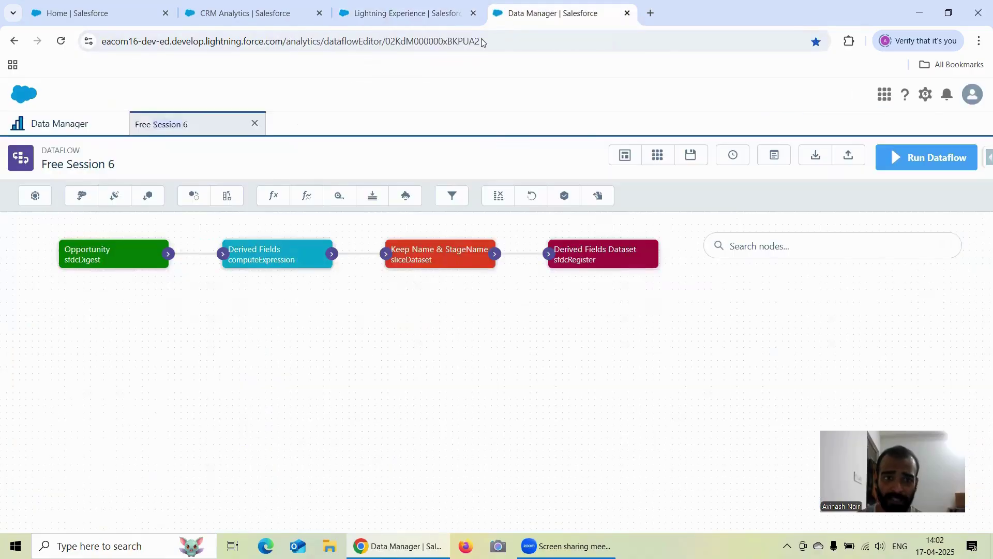
pyautogui.click(60, 132)
pyautogui.click(255, 123)
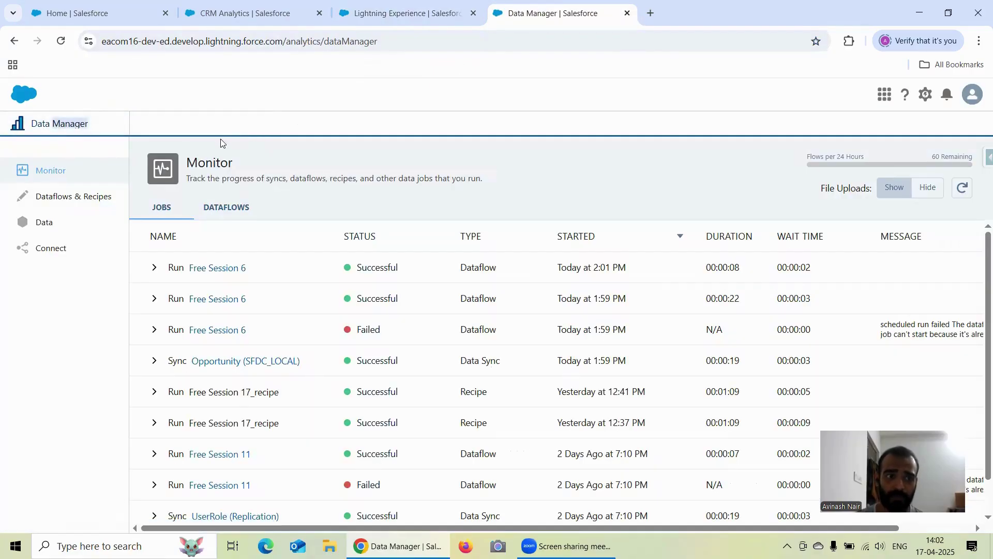
pyautogui.click(89, 201)
pyautogui.scroll(-1, 295, 305)
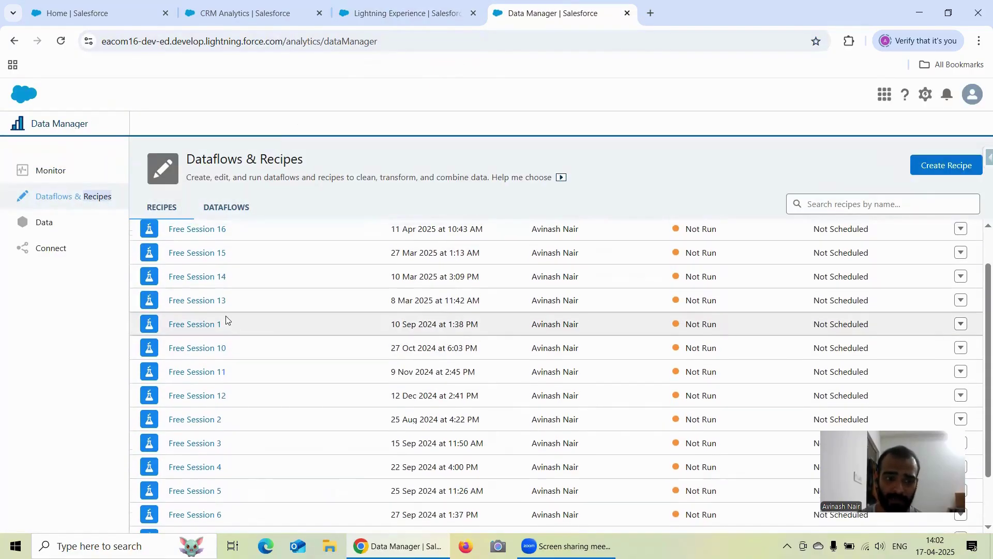
pyautogui.click(221, 372)
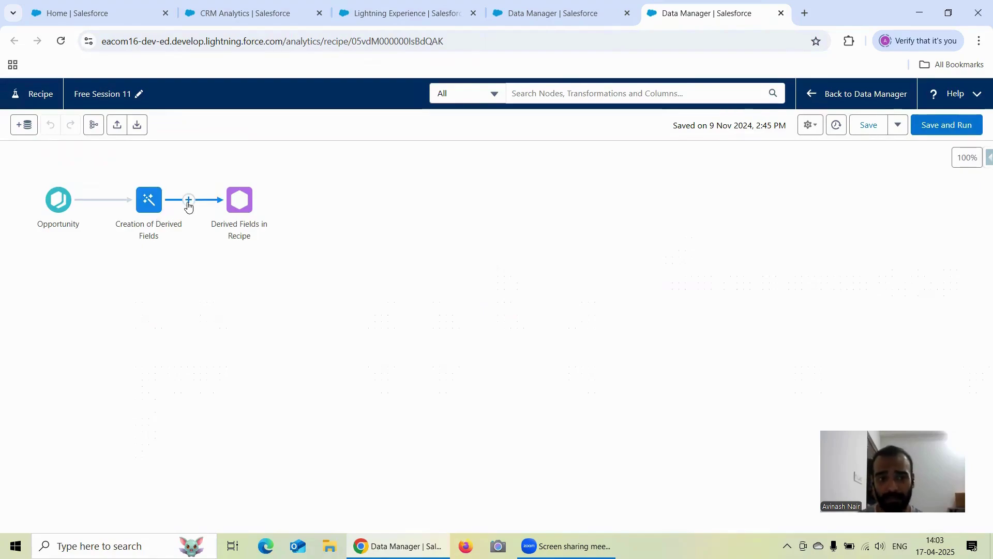
# - View the settings of the Derived Fields in Recipe output node, close it, and reload the recipe page
pyautogui.click(250, 203)
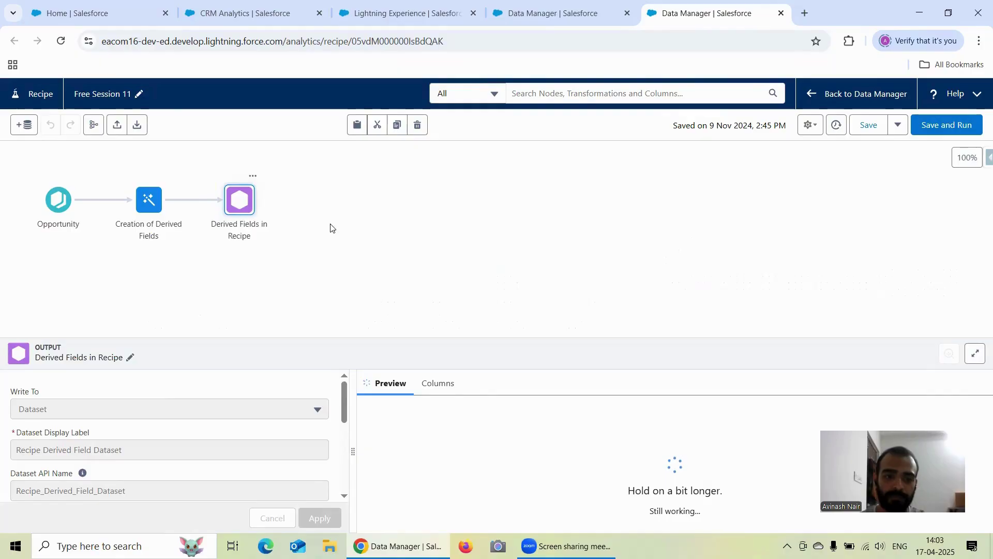
pyautogui.click(381, 240)
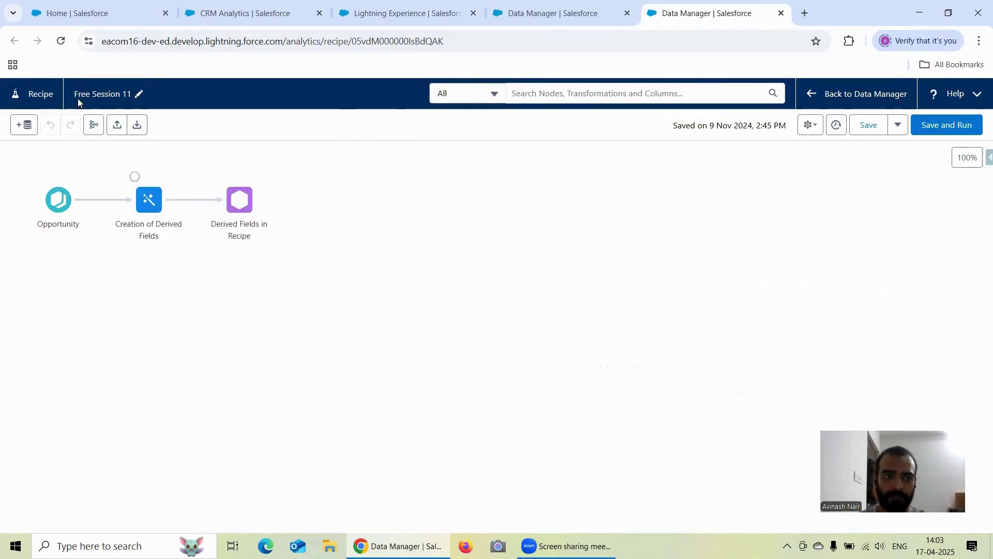
pyautogui.click(60, 40)
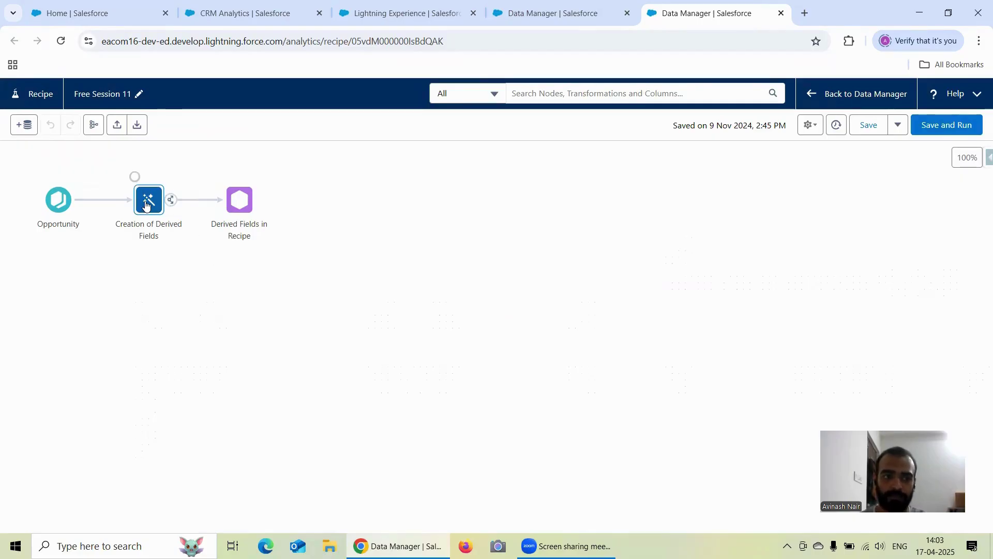
pyautogui.click(146, 205)
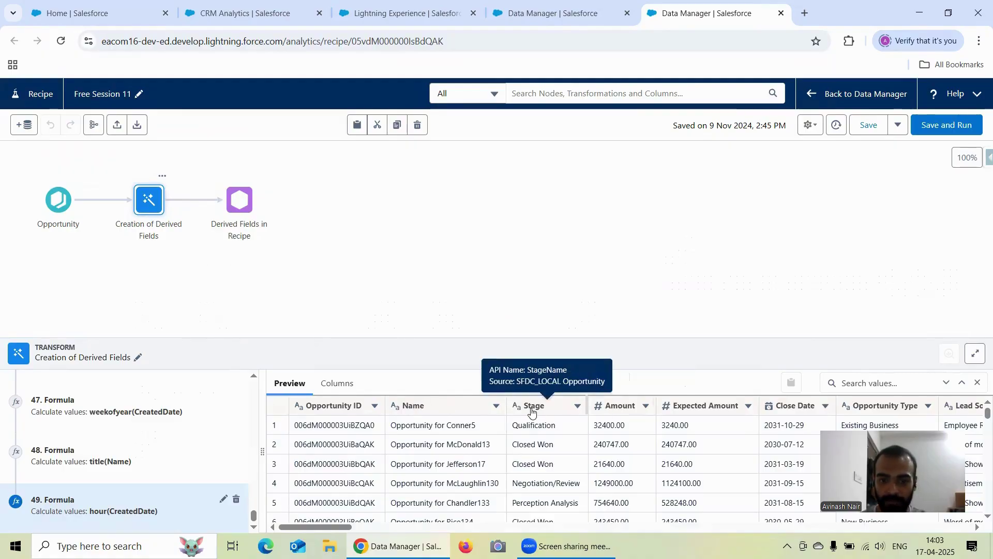
pyautogui.click(573, 433)
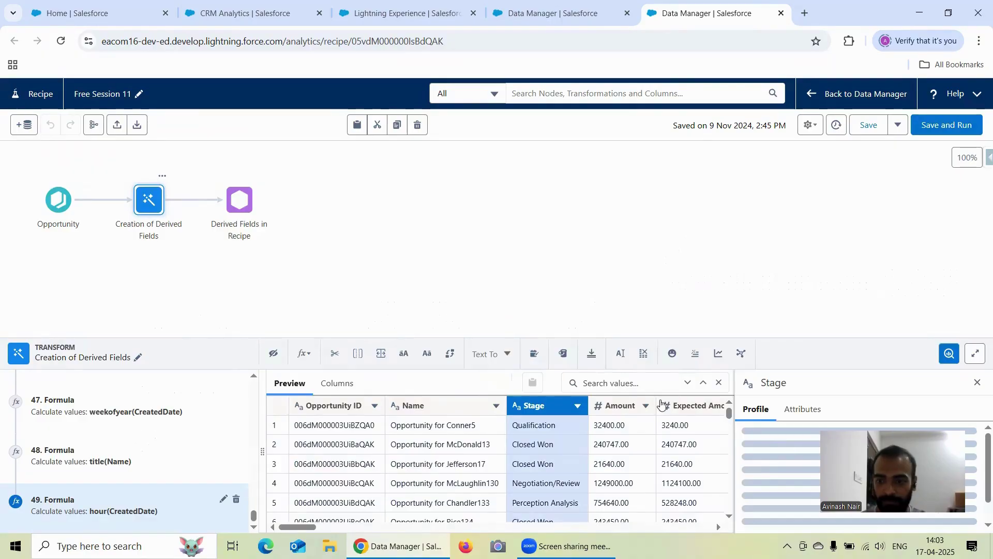
pyautogui.click(977, 384)
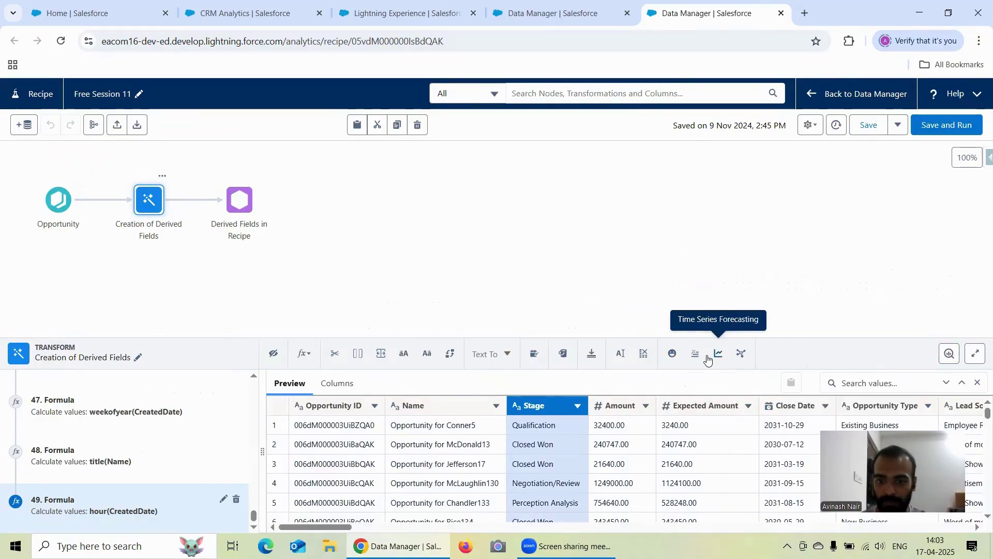
pyautogui.click(645, 356)
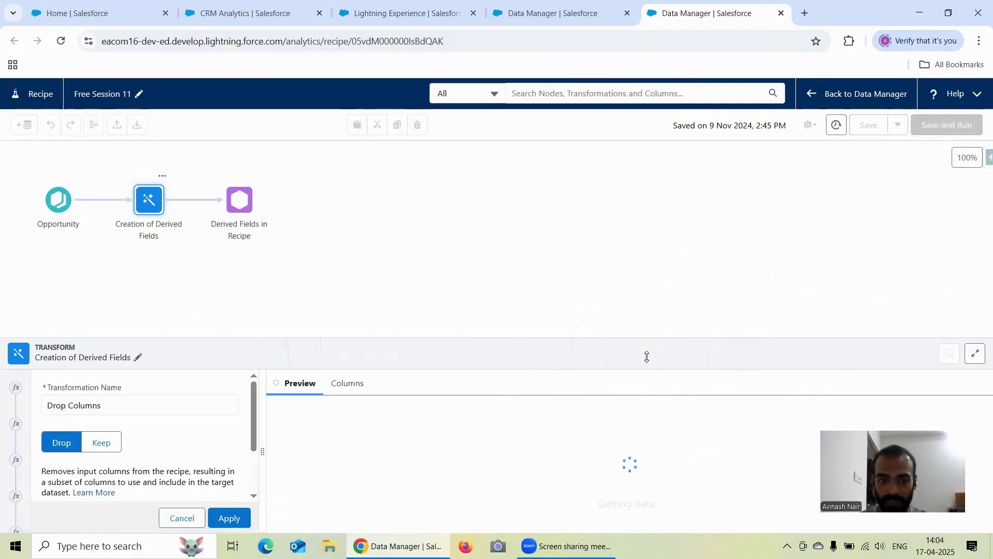
pyautogui.click(182, 518)
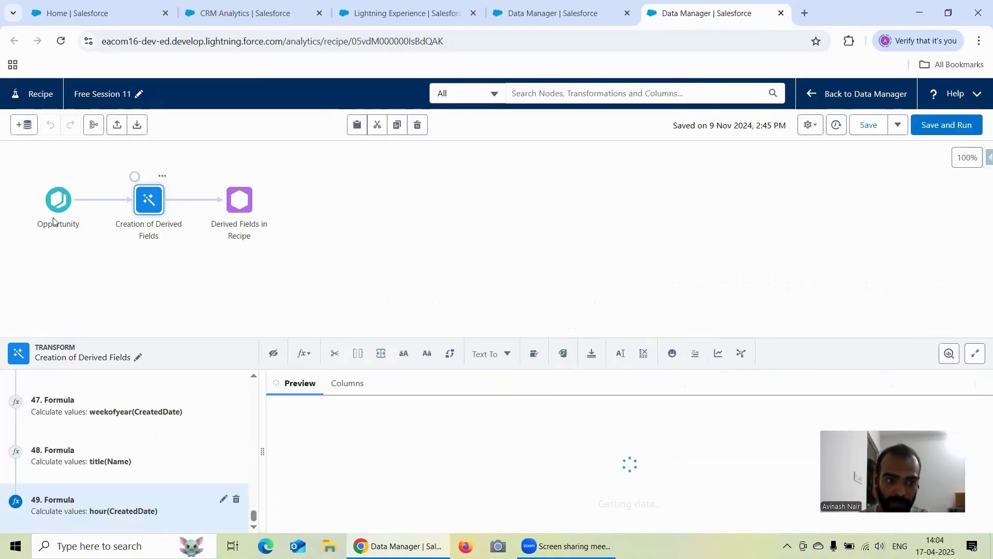
# - Copy the dataset display label from the Derived Fields in Recipe output node and search Analytics Studio for Recipe Derived Field Dataset
pyautogui.click(240, 199)
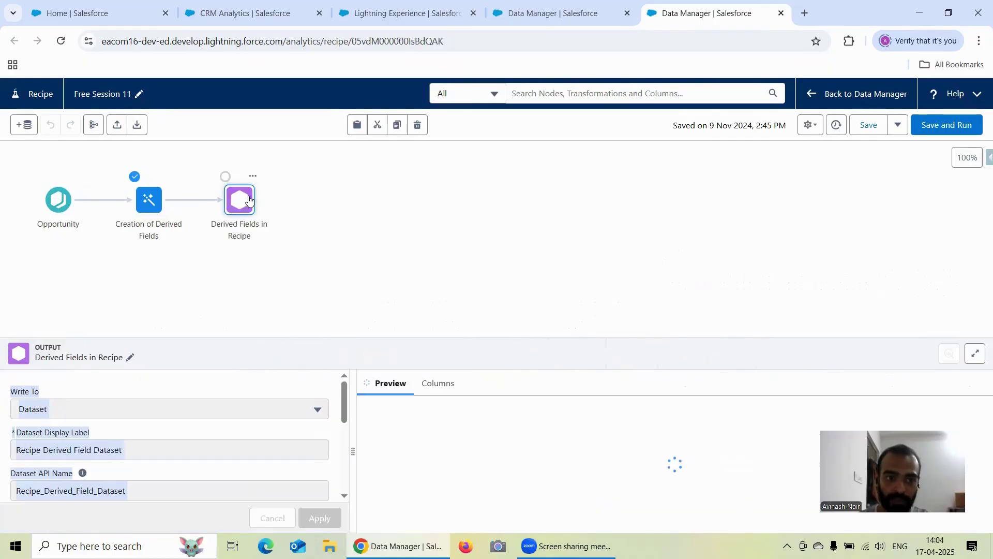
pyautogui.doubleClick(159, 448)
pyautogui.click(159, 448)
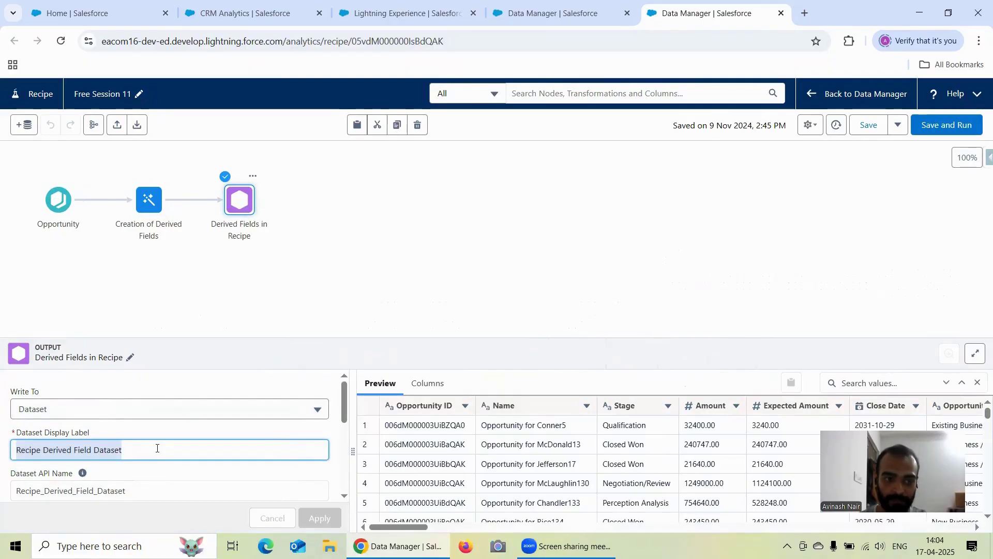
pyautogui.click(243, 13)
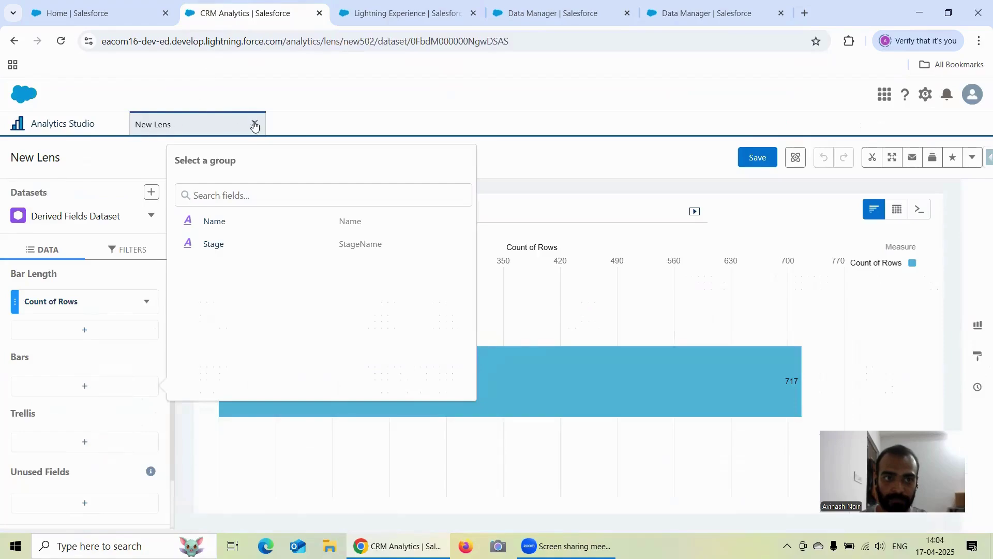
pyautogui.click(253, 122)
pyautogui.click(279, 195)
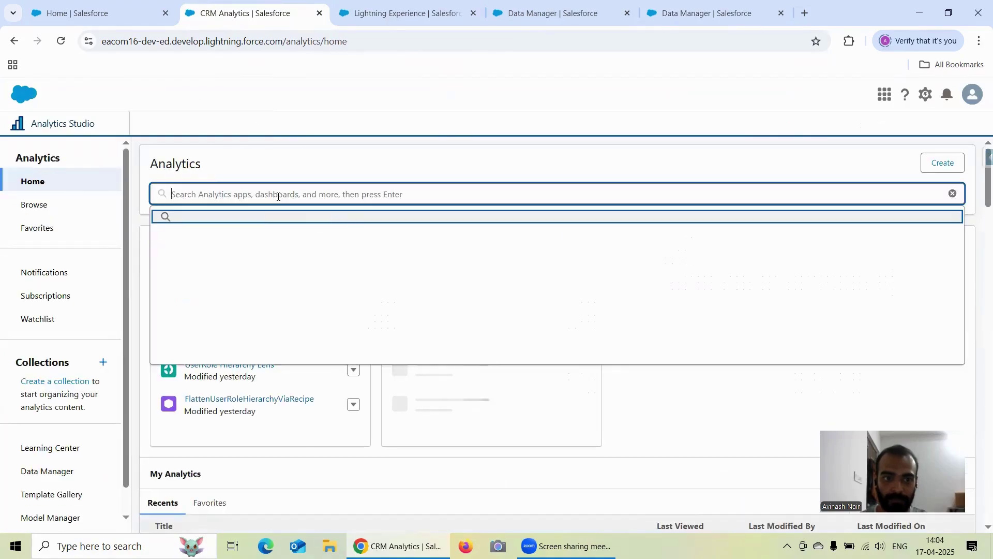
pyautogui.write('Recipe Derived Field Dataset')
pyautogui.press('Return')
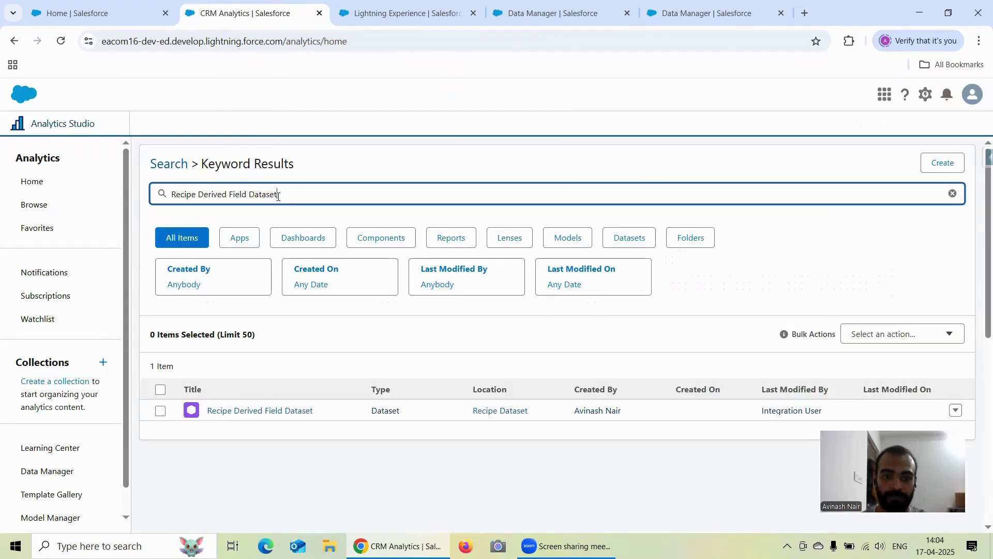
# - Try to explore Recipe Derived Field Dataset in a new lens, checking the widget's error details and closing the lens after each attempt
pyautogui.click(261, 411)
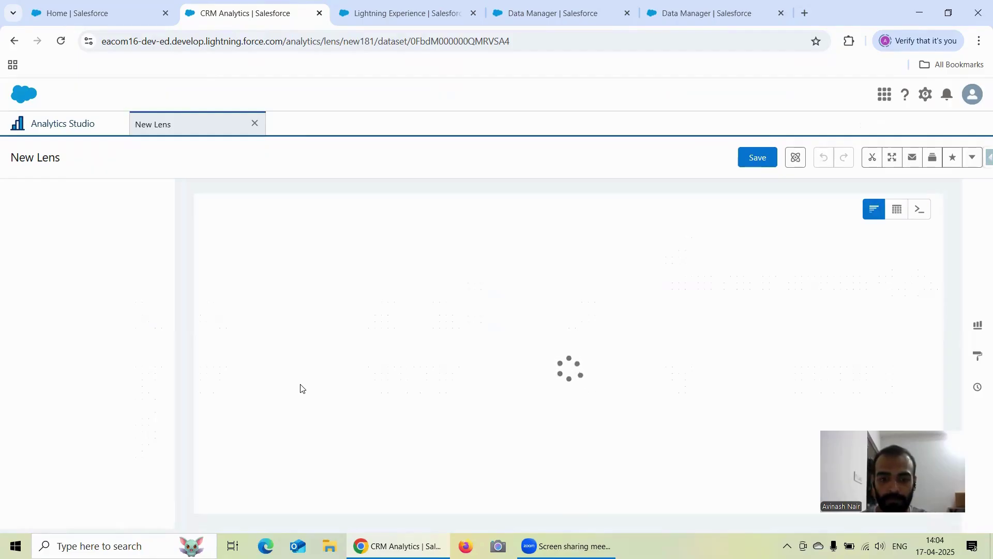
pyautogui.click(612, 371)
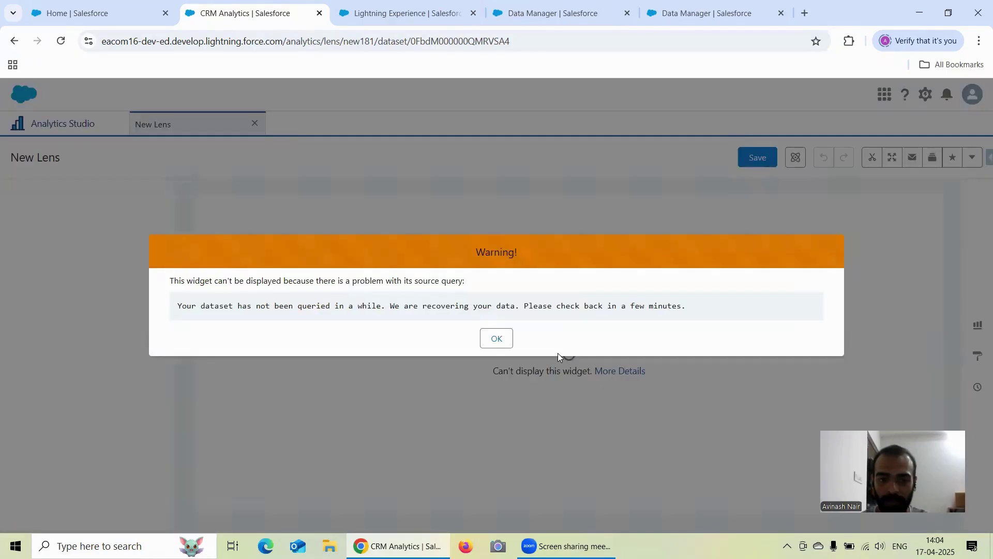
pyautogui.click(496, 338)
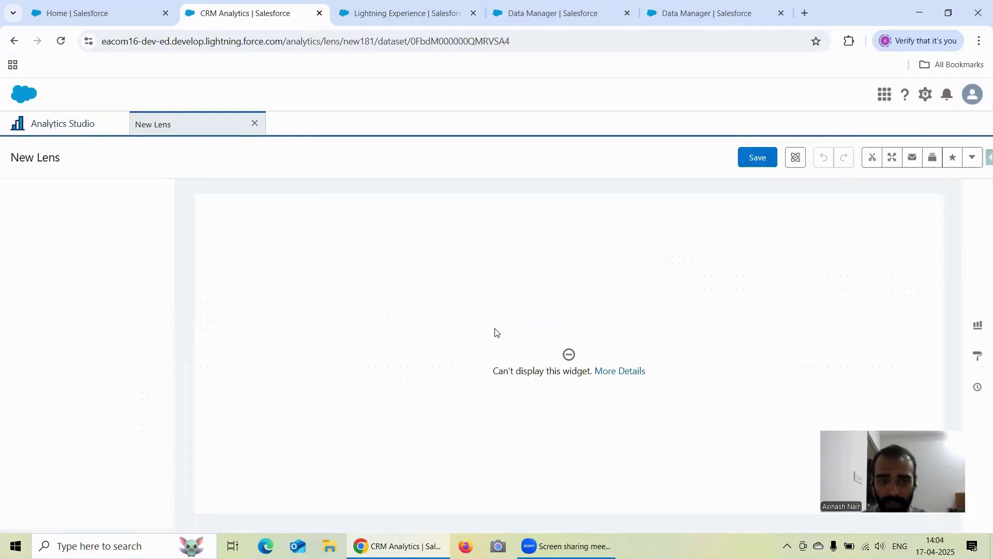
pyautogui.click(255, 123)
pyautogui.click(248, 412)
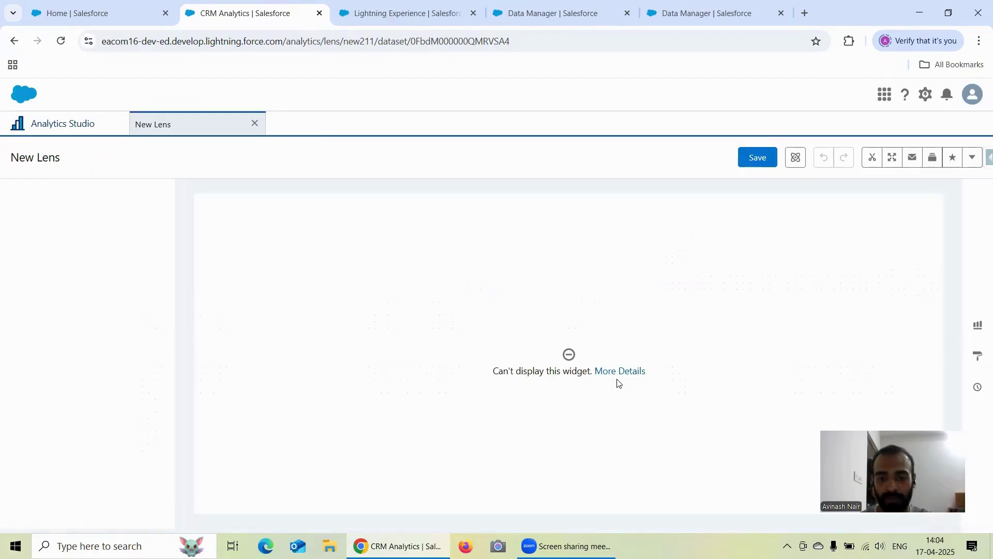
pyautogui.click(618, 379)
pyautogui.click(498, 335)
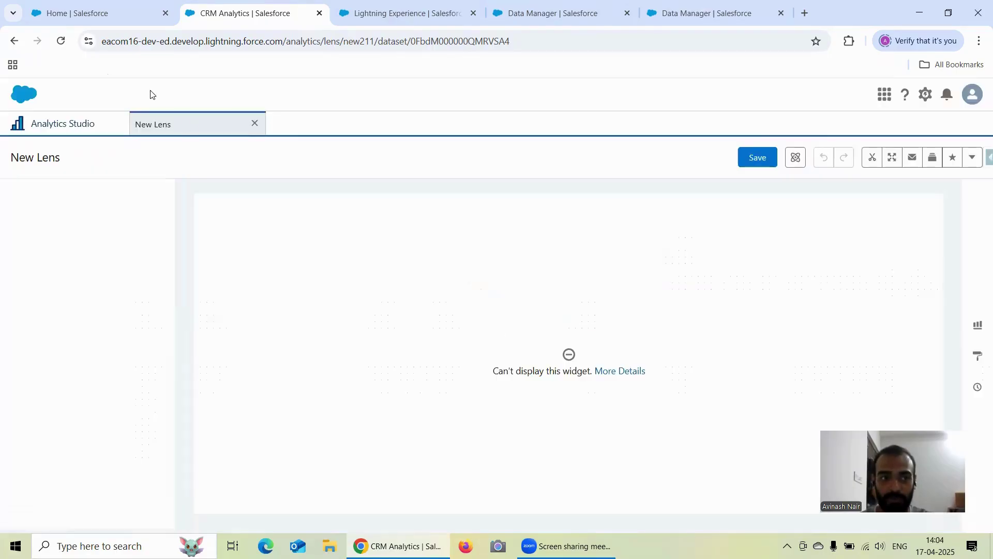
pyautogui.click(255, 123)
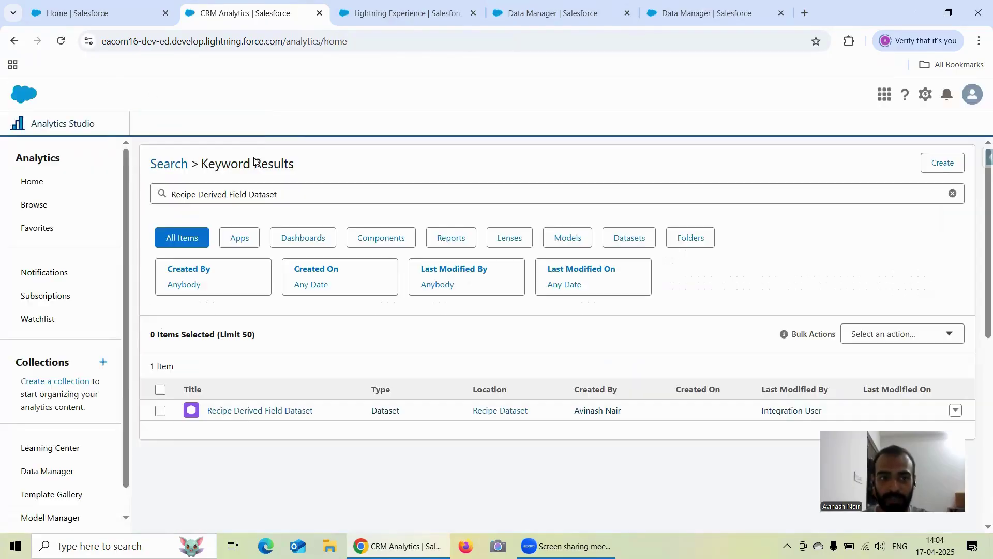
pyautogui.click(293, 409)
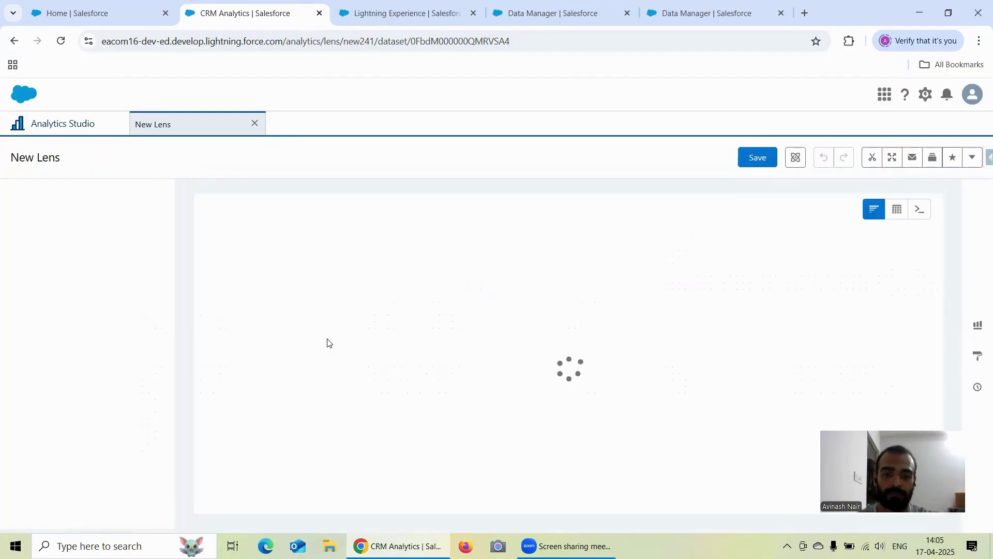
pyautogui.click(605, 372)
pyautogui.click(496, 337)
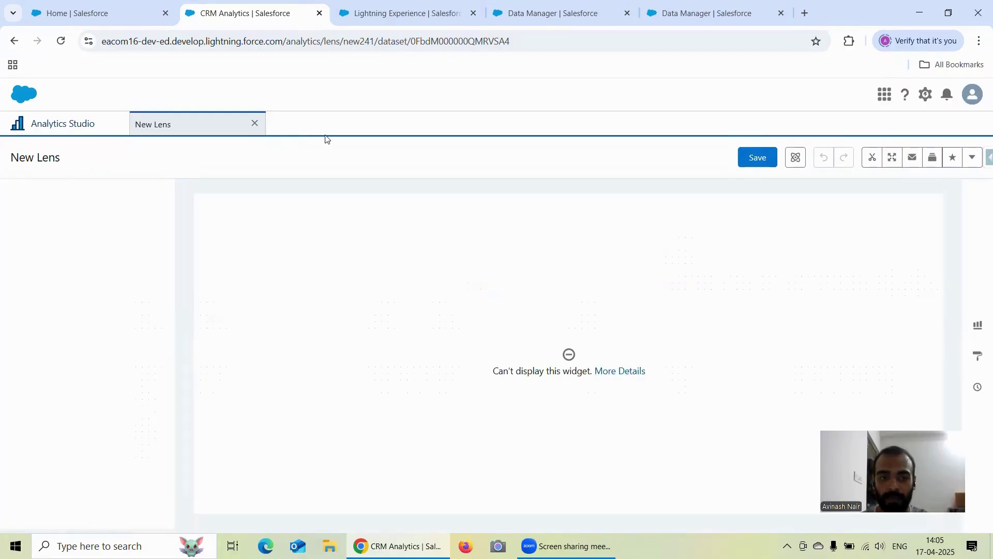
pyautogui.click(254, 124)
# - Open Recipe Derived Field Dataset in a new lens and group the bars by Name and Stage
pyautogui.click(266, 410)
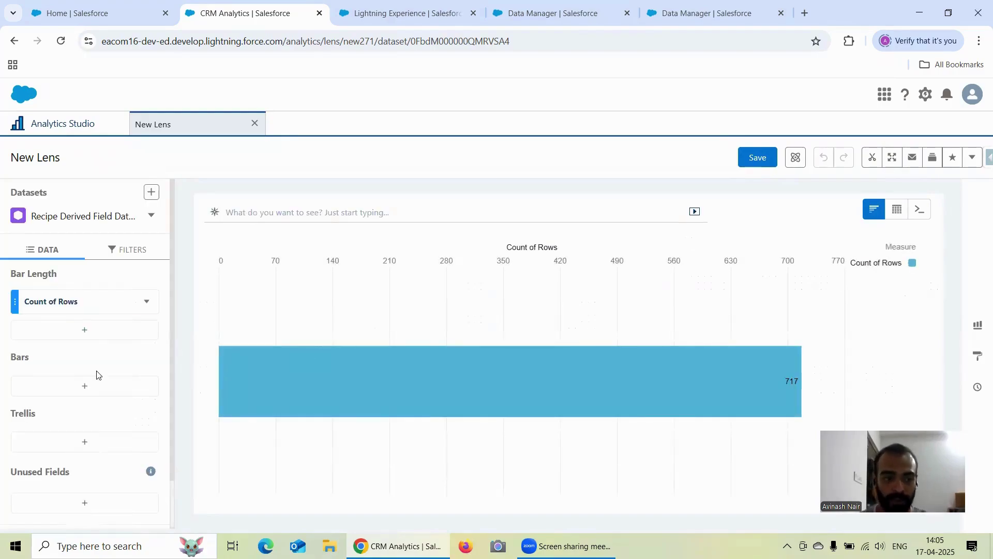
pyautogui.click(99, 385)
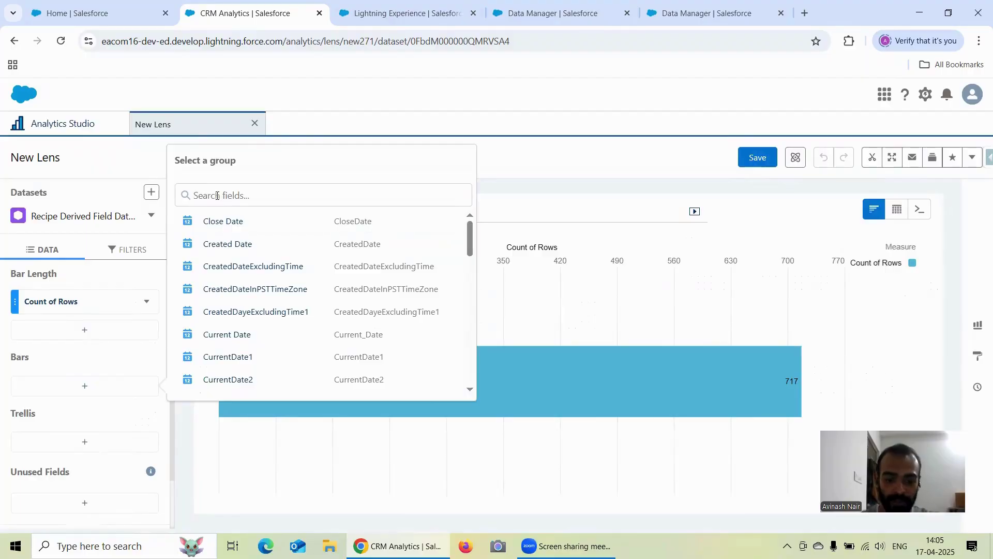
pyautogui.write('Name')
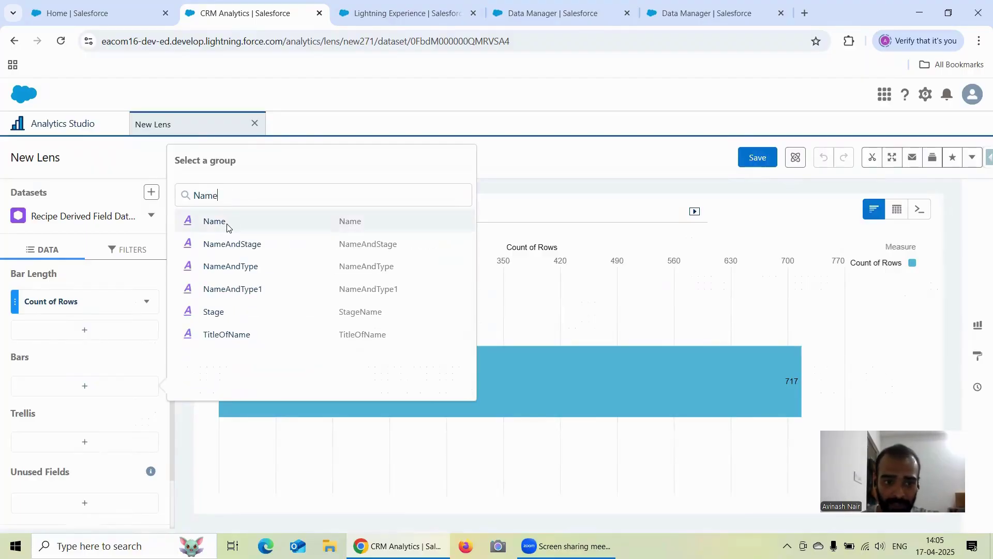
pyautogui.click(228, 226)
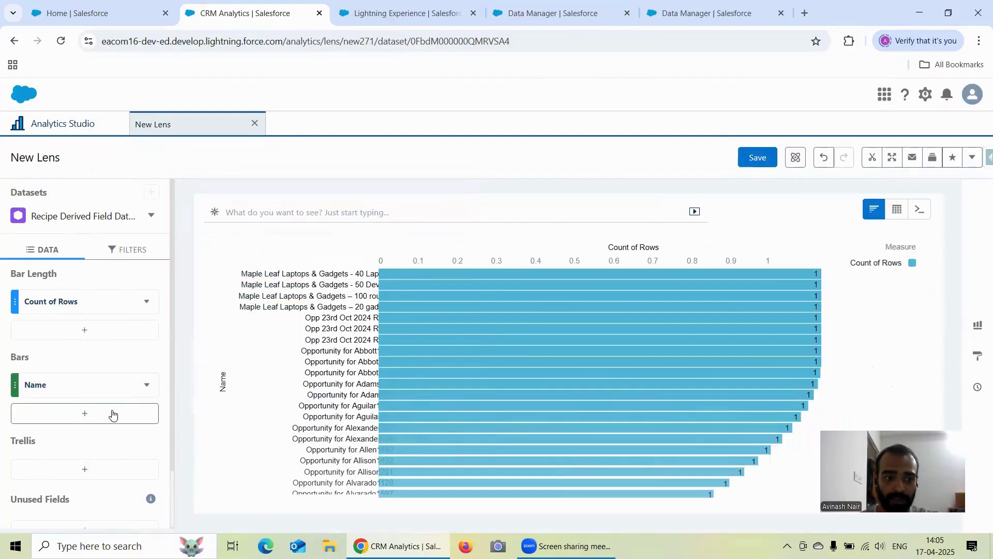
pyautogui.click(112, 414)
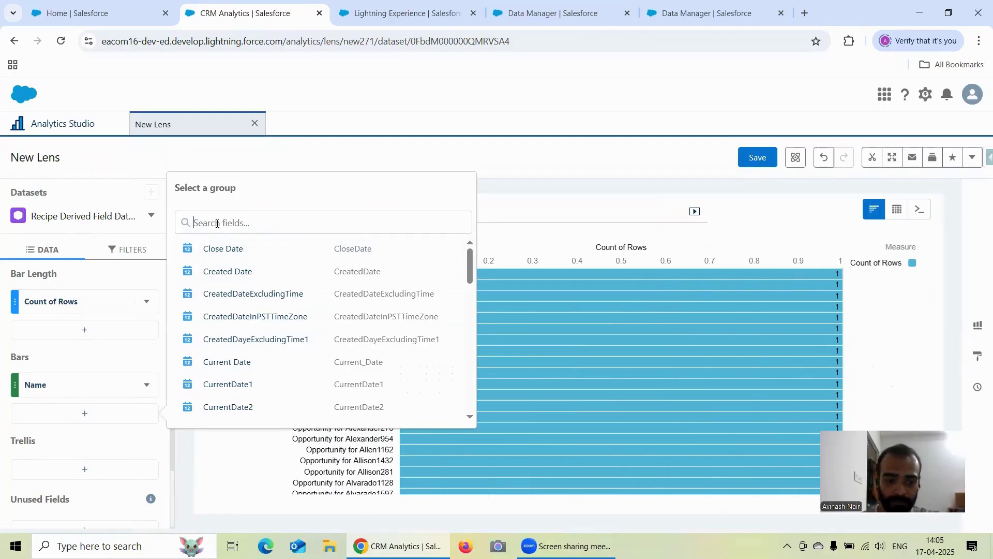
pyautogui.write('Stag')
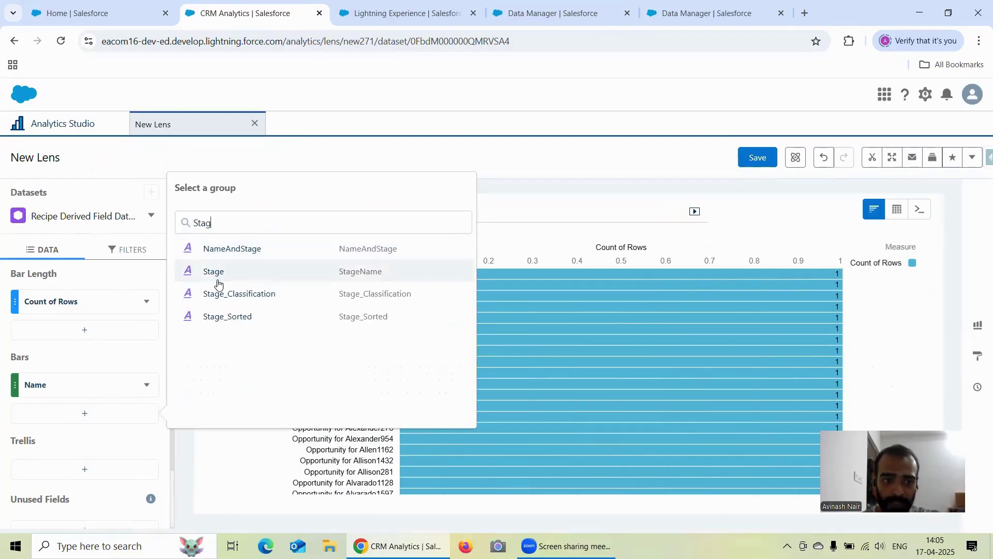
pyautogui.click(219, 280)
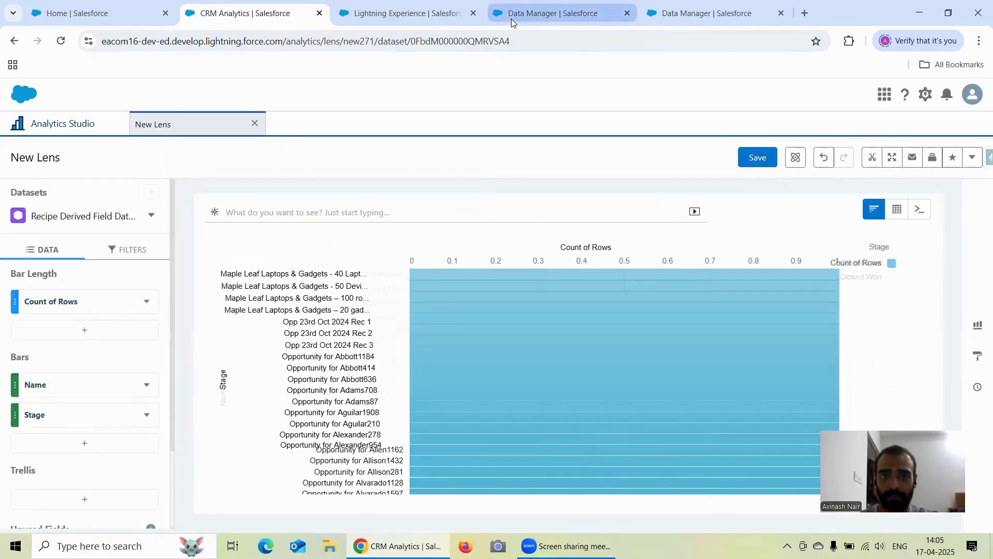
# - Switch back to the Free Session 11 recipe and look at the Stage column in the output node's preview
pyautogui.click(511, 19)
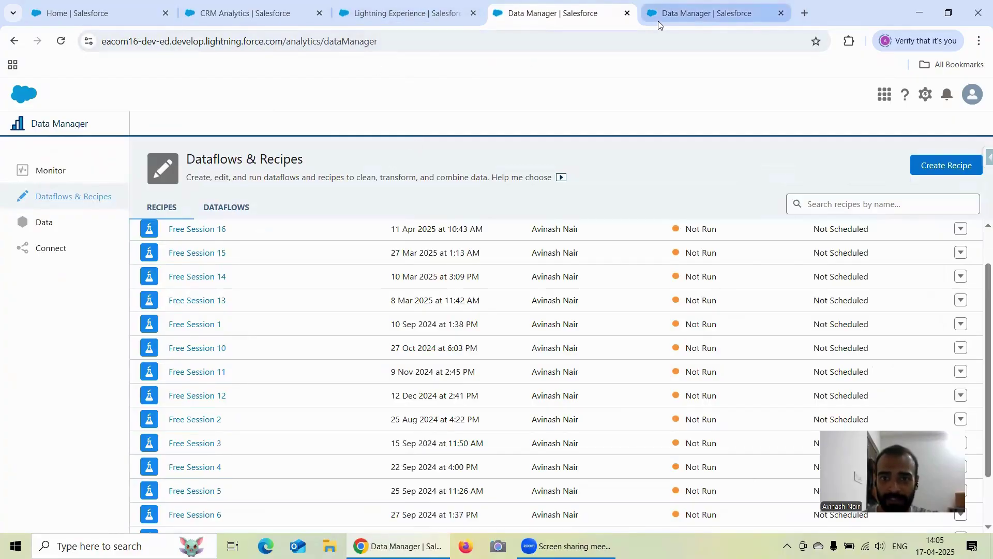
pyautogui.click(662, 16)
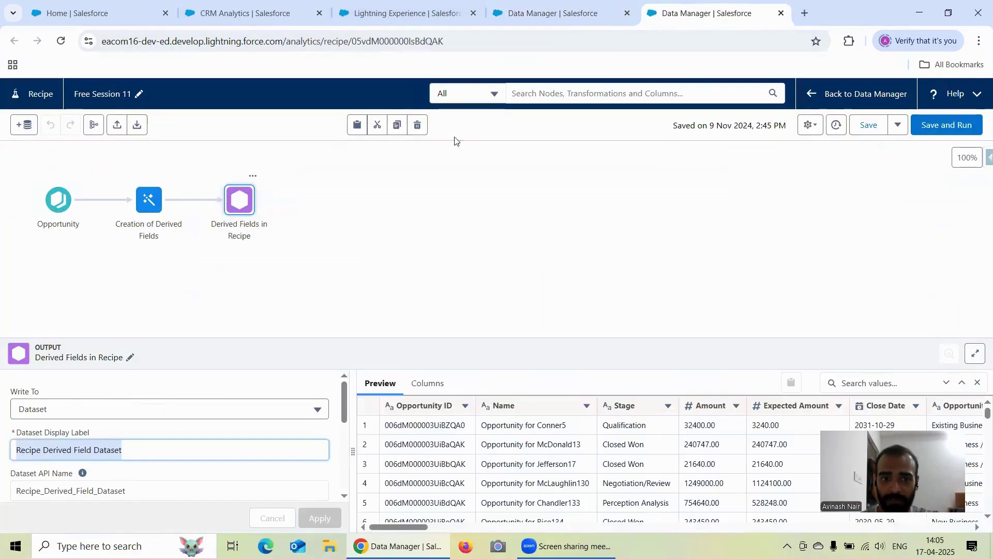
pyautogui.click(631, 412)
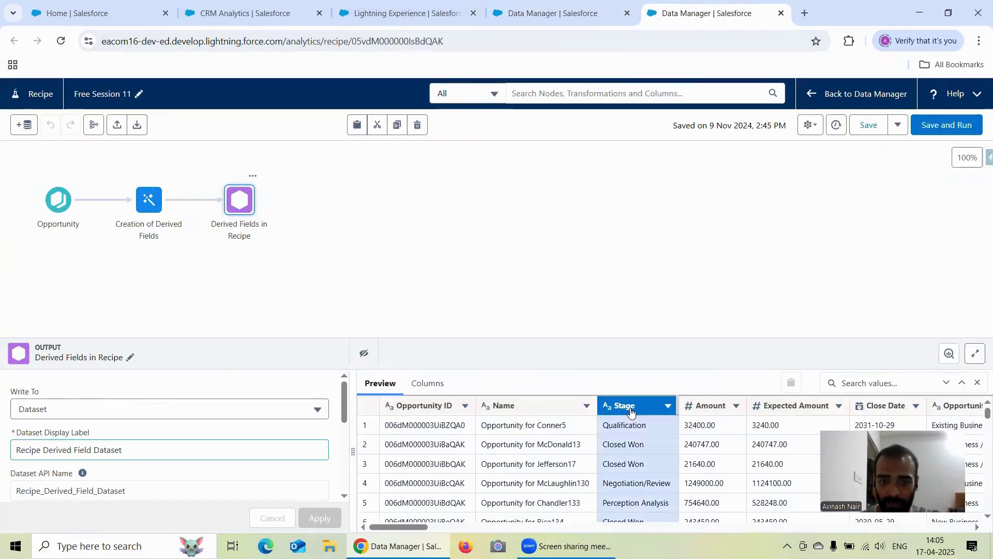
pyautogui.click(977, 383)
pyautogui.click(626, 406)
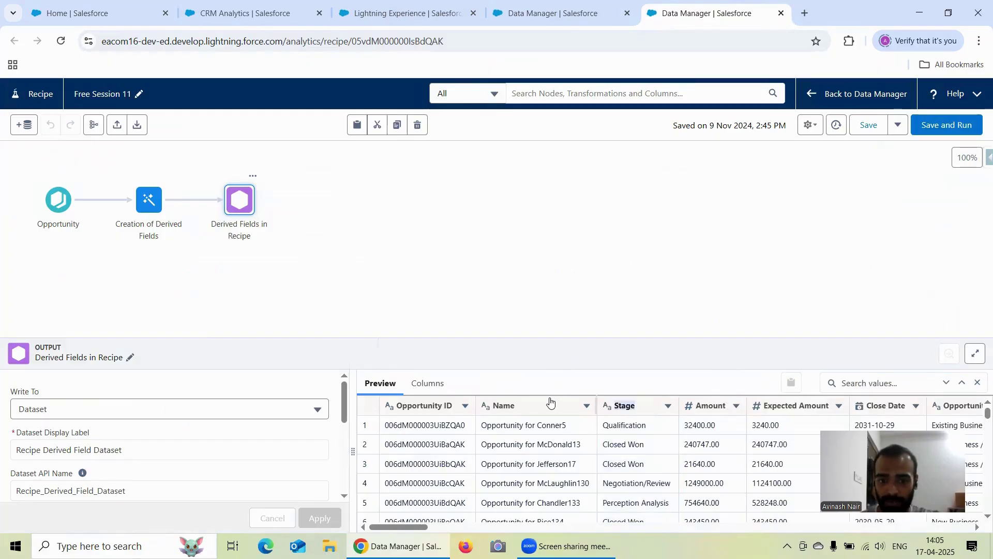
pyautogui.click(621, 411)
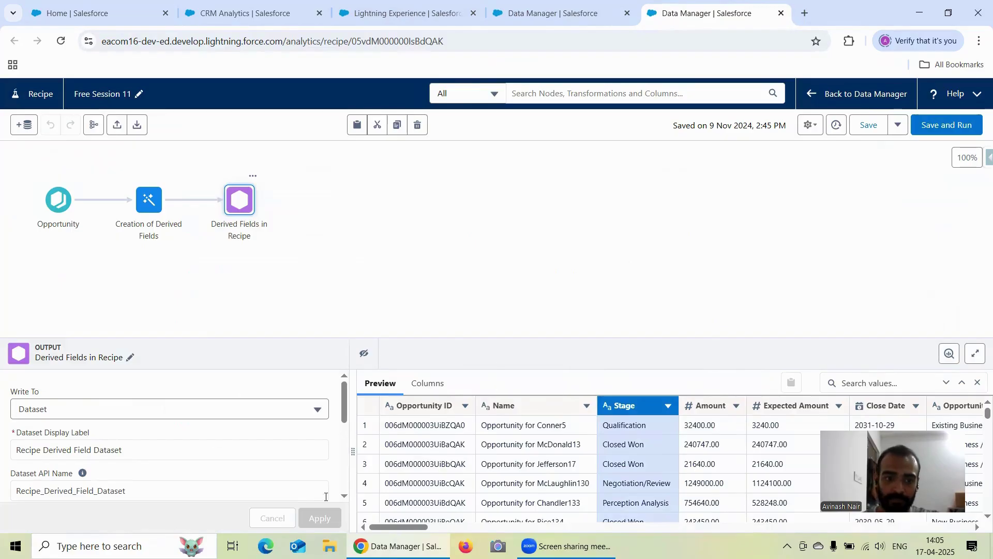
# - Start a Drop Columns transformation in the Creation of Derived Fields node and choose Name and Stage as the columns to drop
pyautogui.click(149, 200)
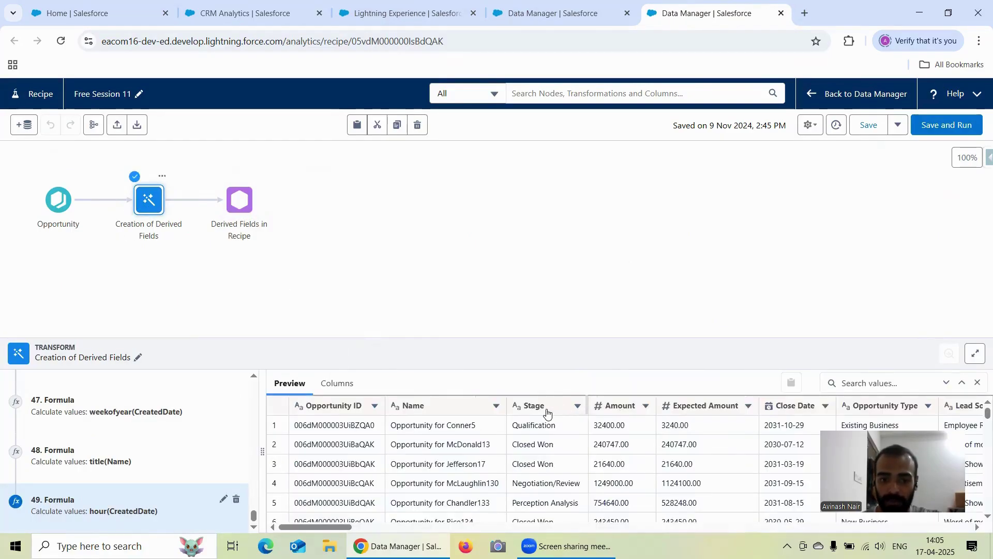
pyautogui.click(485, 410)
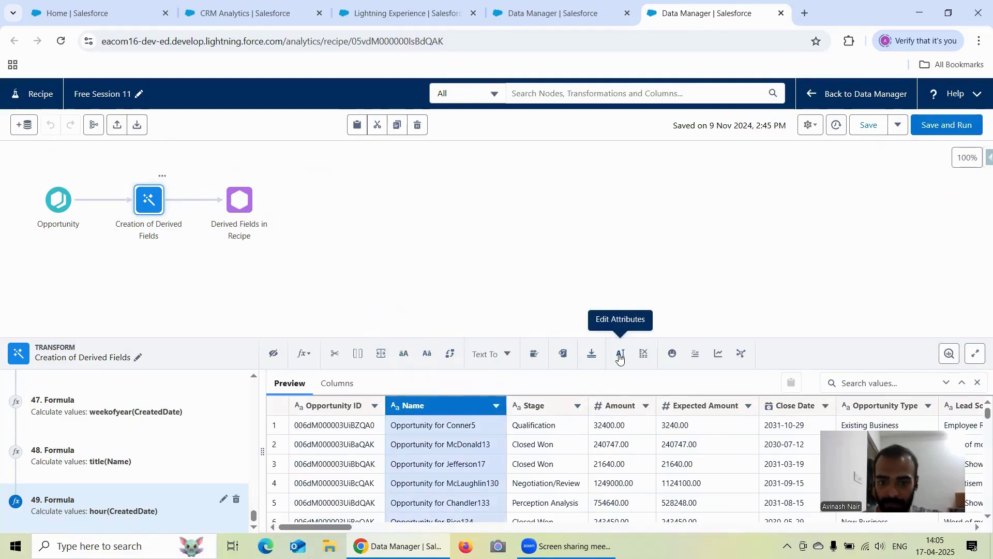
pyautogui.click(643, 355)
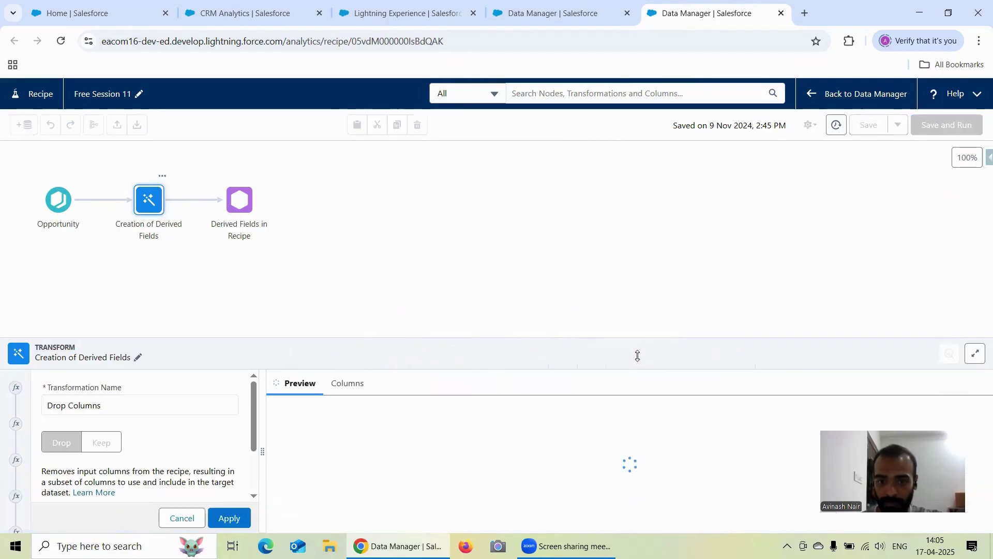
pyautogui.scroll(-1, 155, 444)
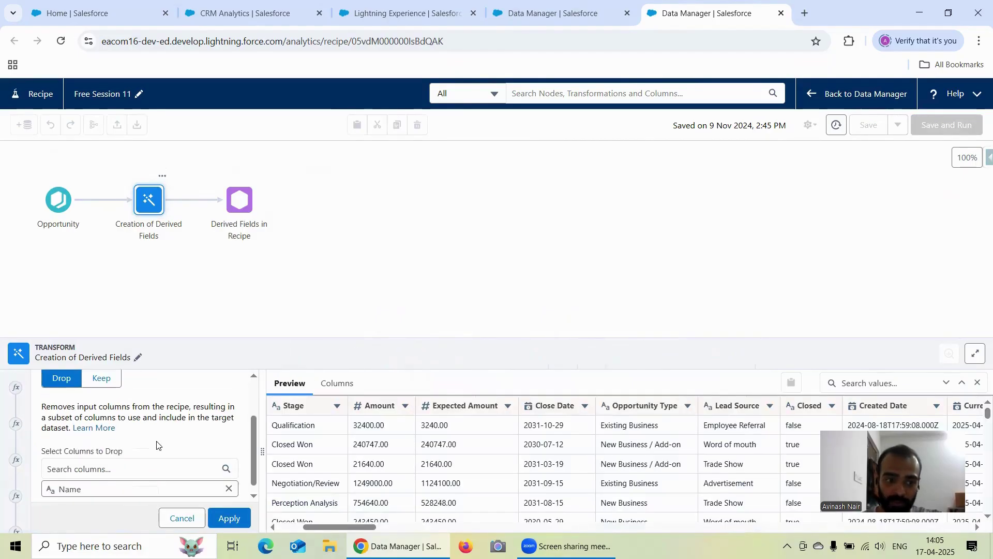
pyautogui.click(87, 461)
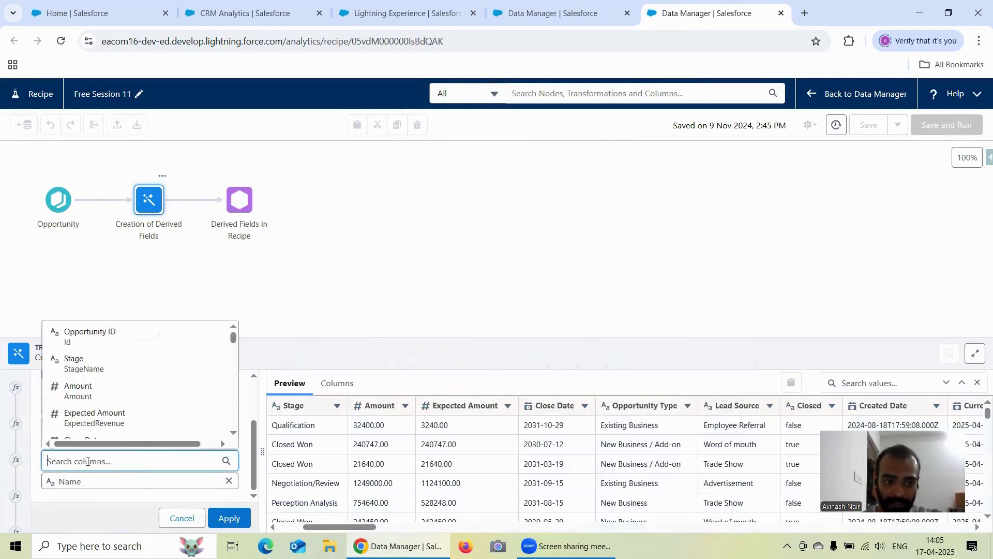
pyautogui.click(73, 362)
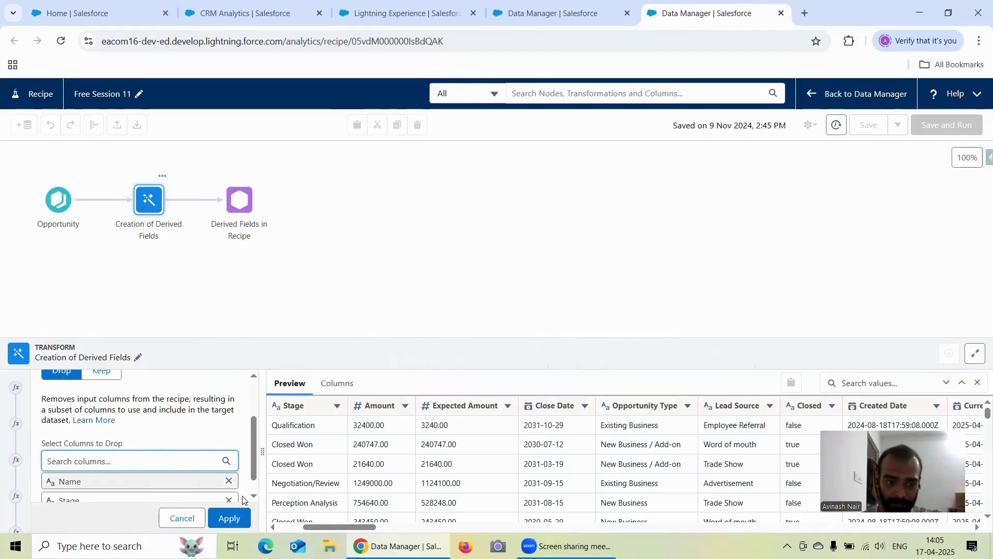
# - Name the transformation "Drop Name & StageName" and apply it to the node
pyautogui.scroll(1, 231, 451)
pyautogui.scroll(1, 227, 448)
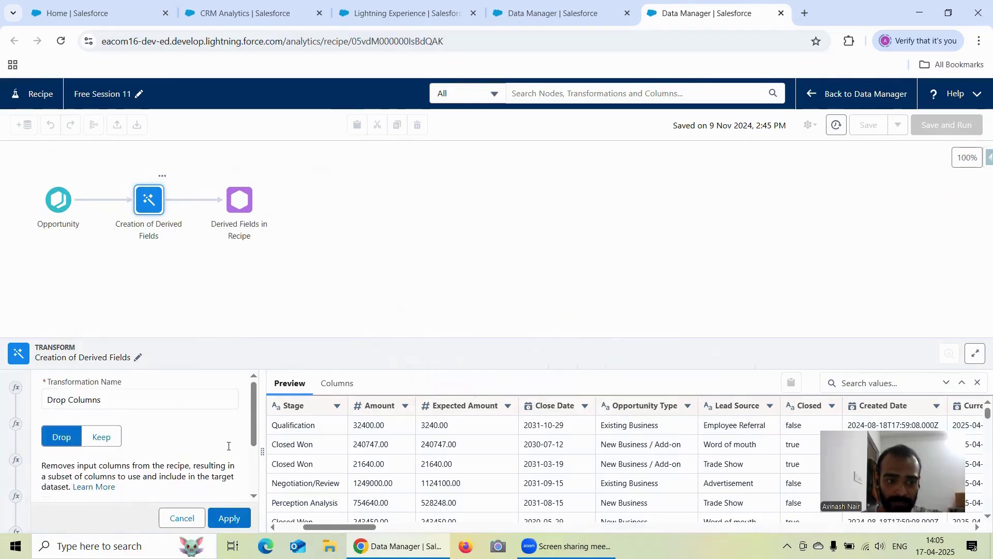
pyautogui.click(114, 403)
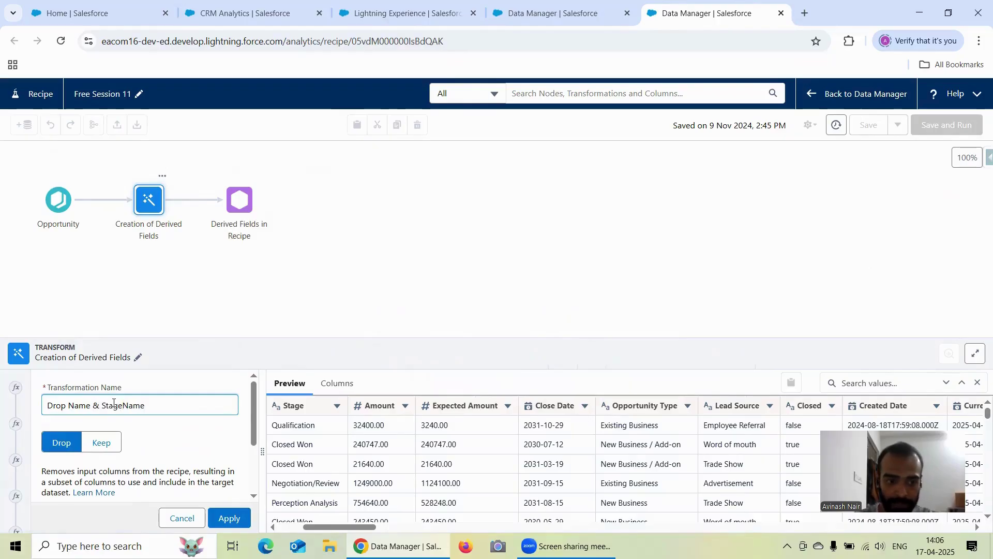
pyautogui.click(230, 518)
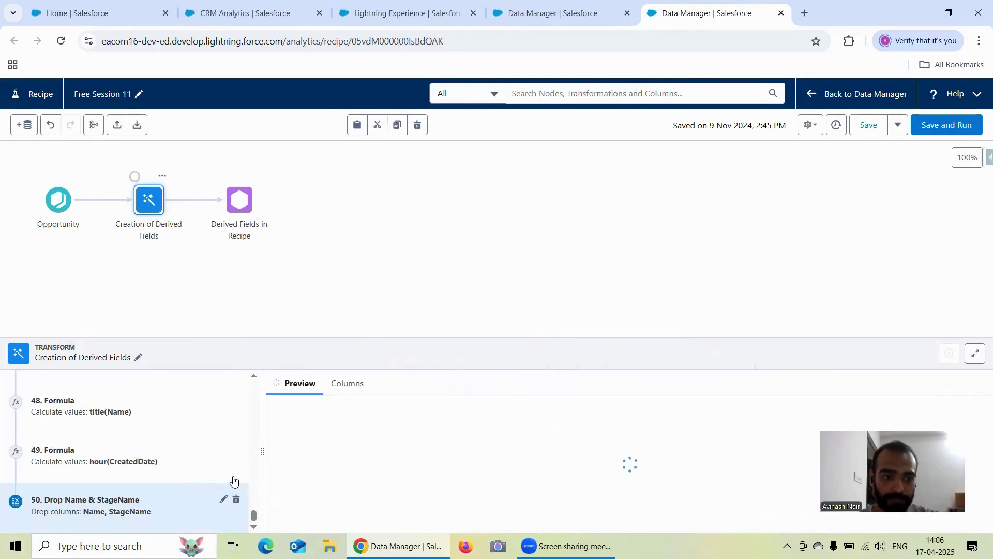
# - Save and run the Free Session 11 recipe, and refresh the job list in the Data Manager monitor
pyautogui.scroll(5, 233, 476)
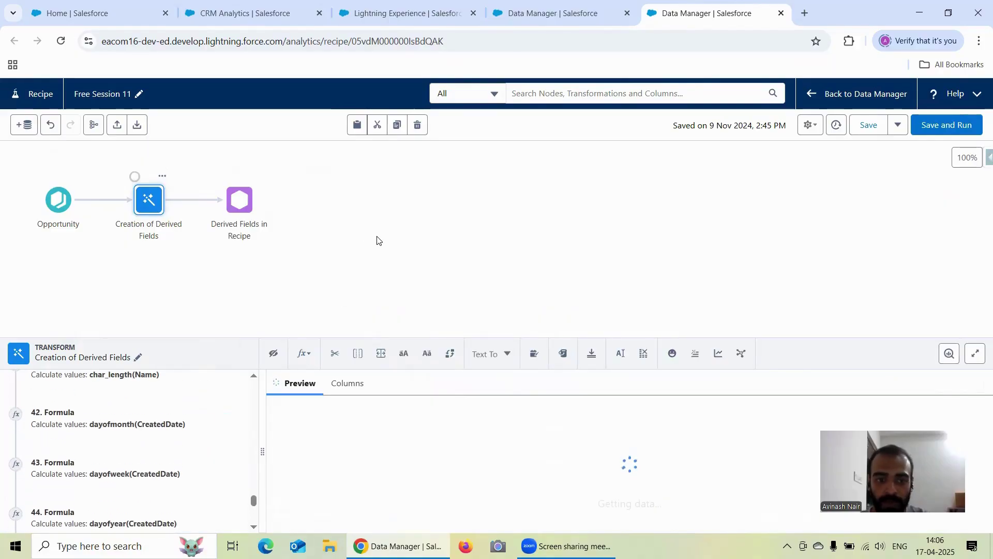
pyautogui.click(928, 126)
pyautogui.scroll(-5, 193, 474)
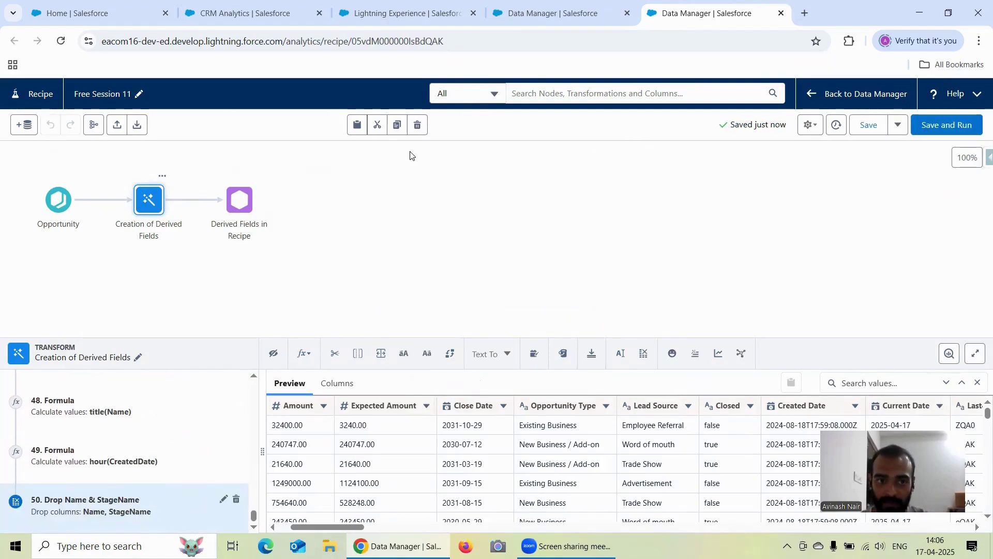
pyautogui.click(514, 15)
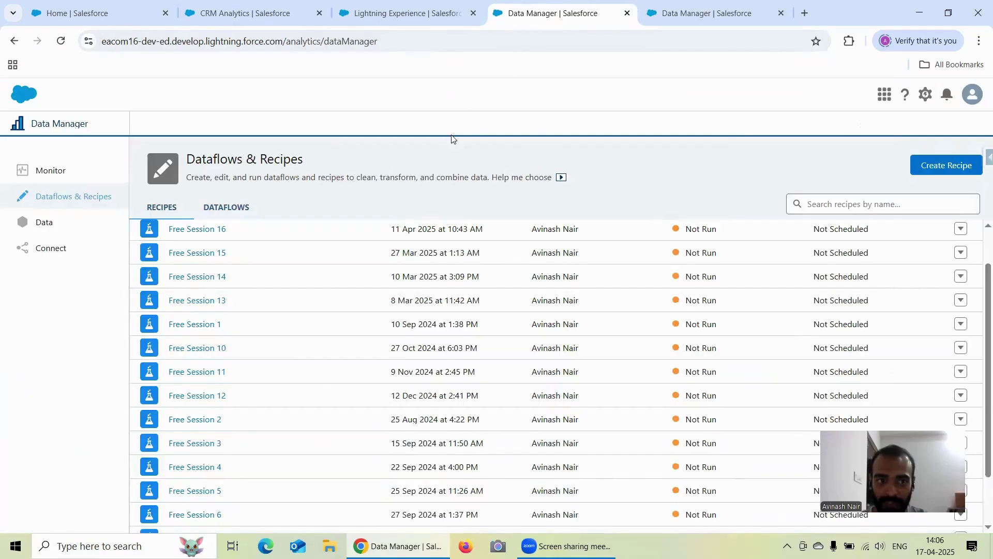
pyautogui.click(32, 182)
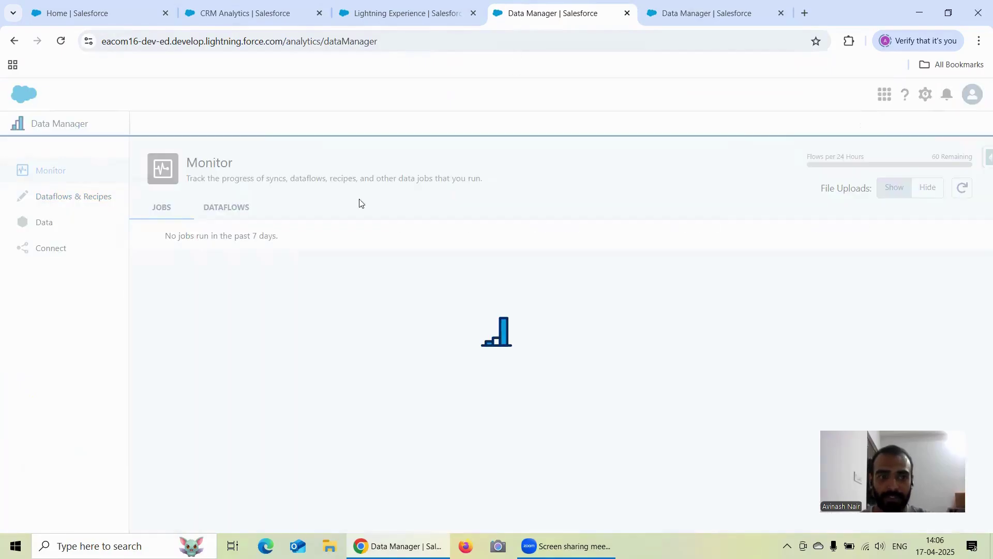
pyautogui.click(964, 189)
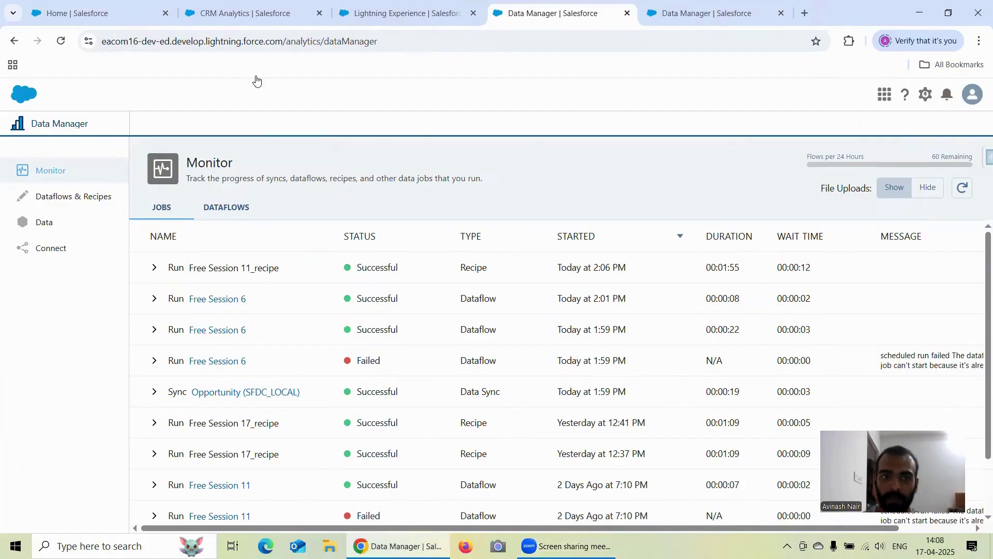
# - Reload the Recipe Derived Field Dataset lens and search the bar grouping fields for "Nam"
pyautogui.click(248, 21)
pyautogui.click(378, 18)
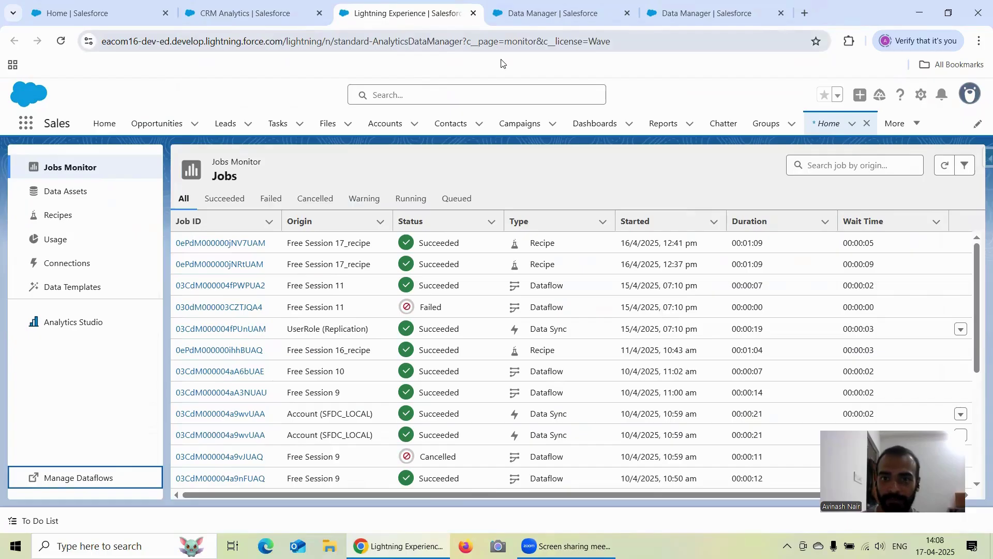
pyautogui.click(566, 12)
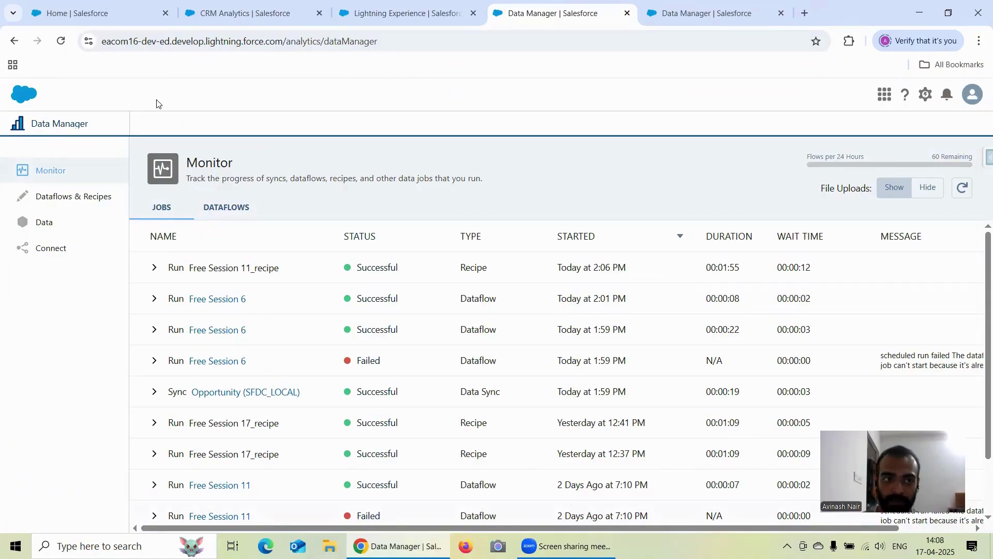
pyautogui.hotkey('ctrl', 'shift', 'Tab')
pyautogui.press('F5')
pyautogui.click(552, 125)
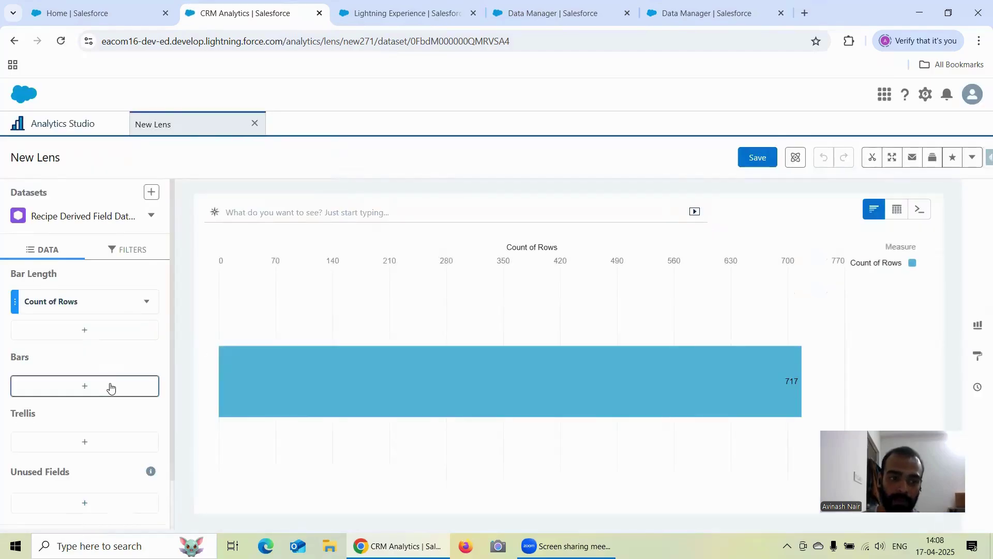
pyautogui.click(110, 388)
pyautogui.write('Na')
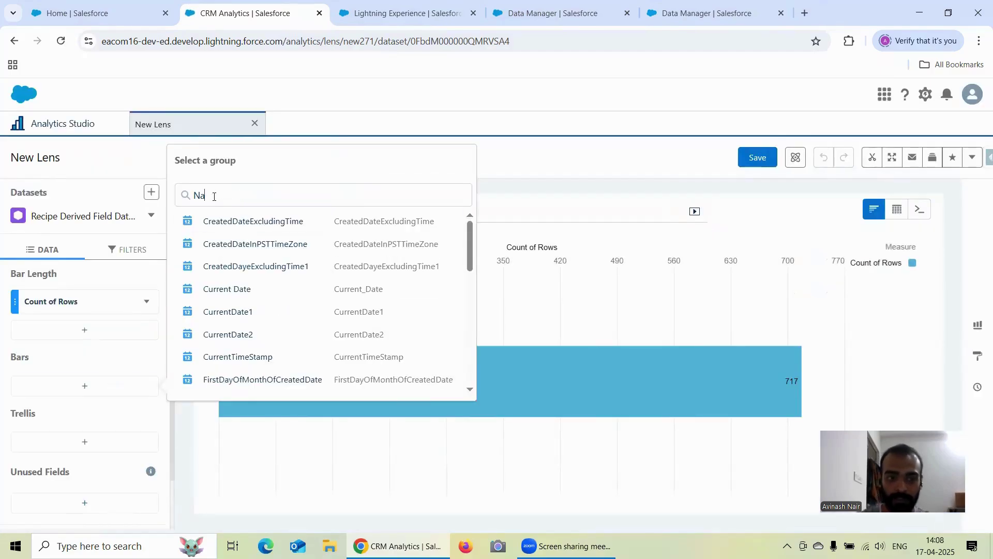
pyautogui.write('m')
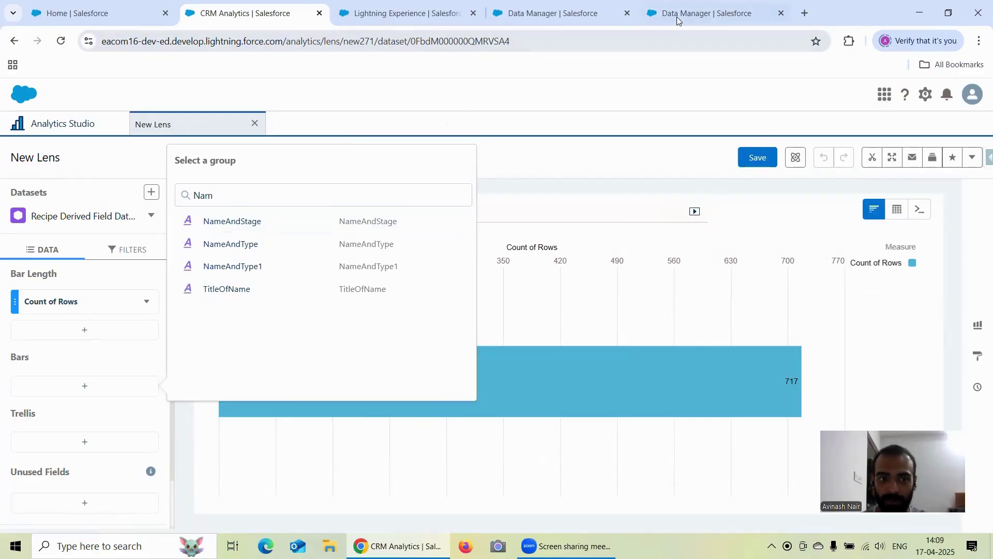
# - Reopen the Drop Name & StageName transformation in the recipe and switch its mode to Keep
pyautogui.hotkey('ctrl', '9')
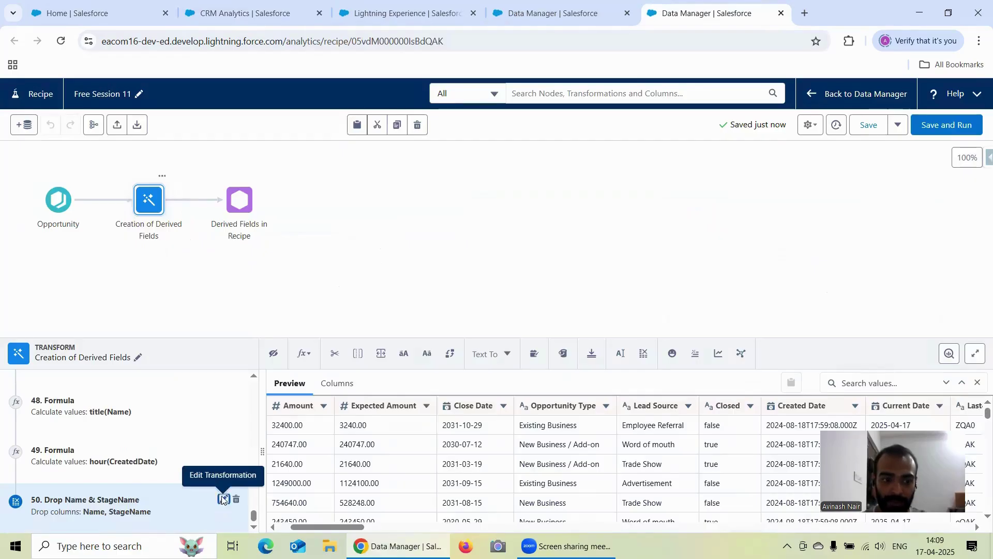
pyautogui.click(223, 499)
pyautogui.click(105, 446)
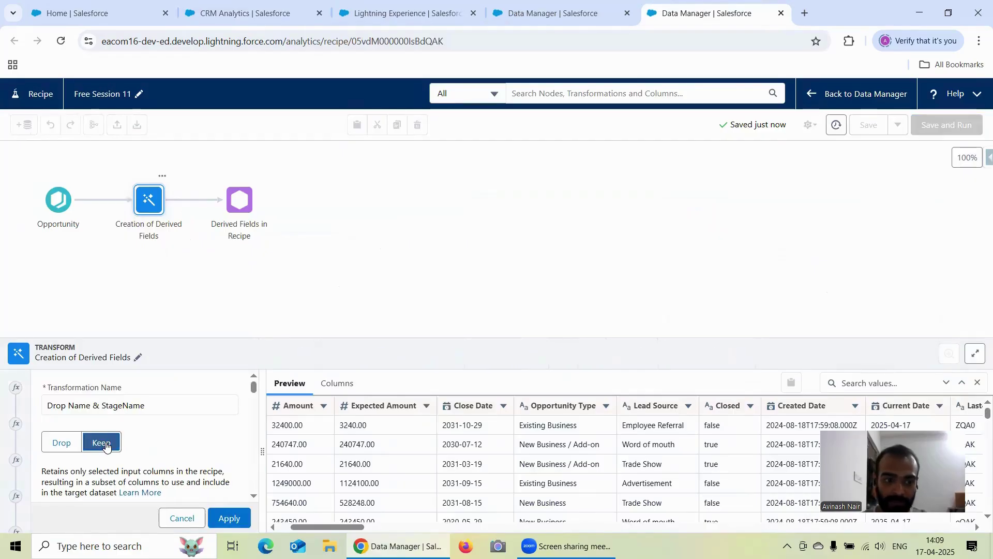
# - Remove derived columns such as TitleOfName, WeekOfYear, DayOfYear, NameAndStage and Close Date Formula from the end of the columns-to-keep list
pyautogui.scroll(-2, 192, 435)
pyautogui.scroll(2, 194, 429)
pyautogui.scroll(-2, 196, 425)
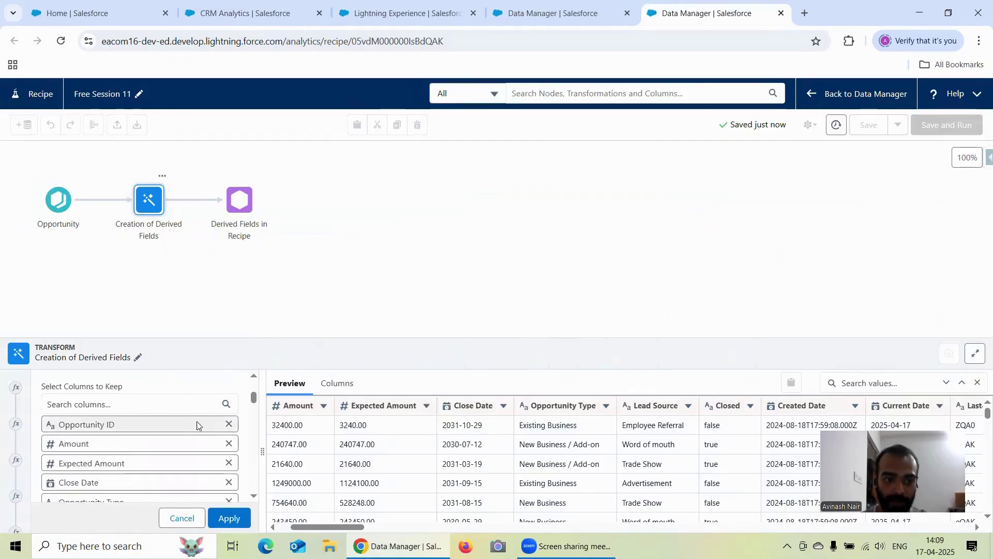
pyautogui.scroll(-1, 231, 434)
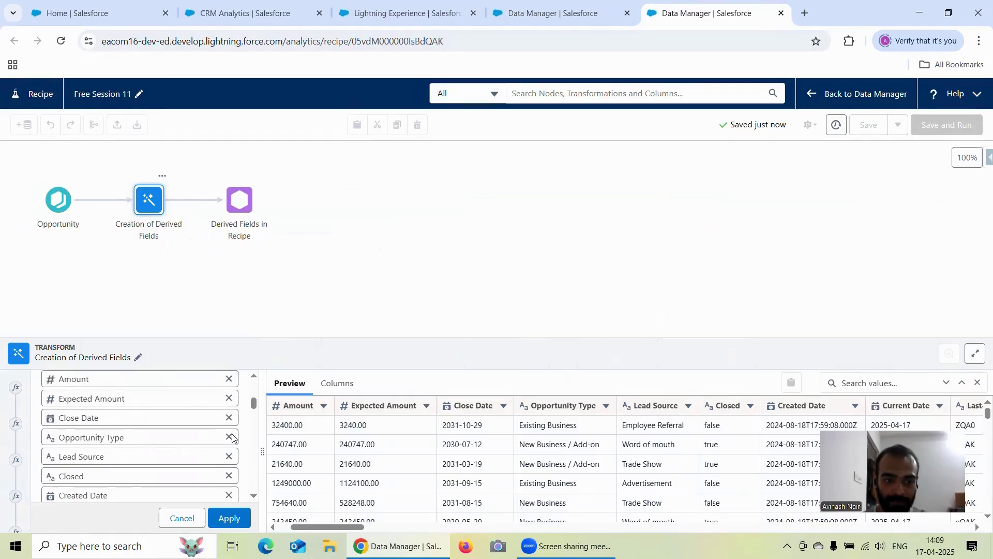
pyautogui.scroll(-10, 232, 437)
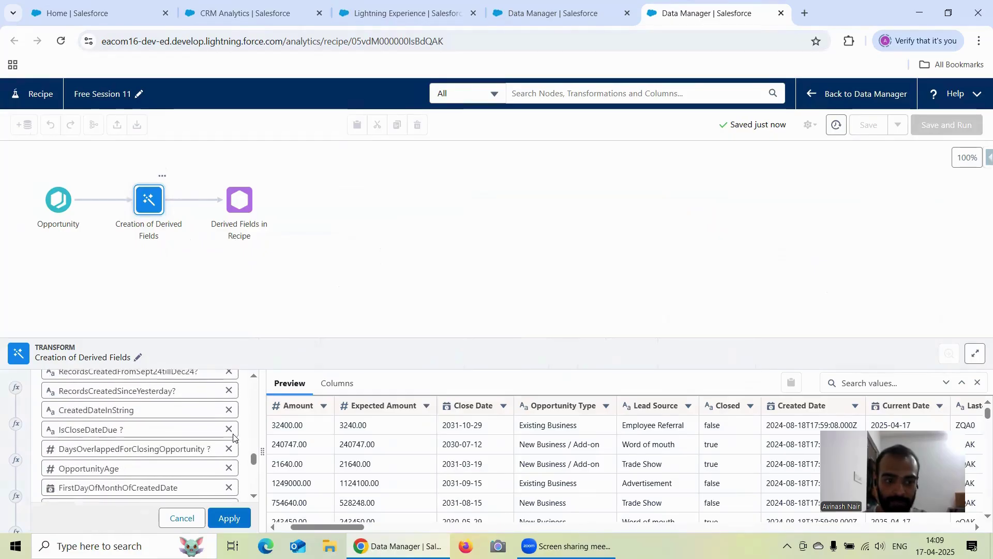
pyautogui.scroll(-4, 234, 438)
pyautogui.click(228, 481)
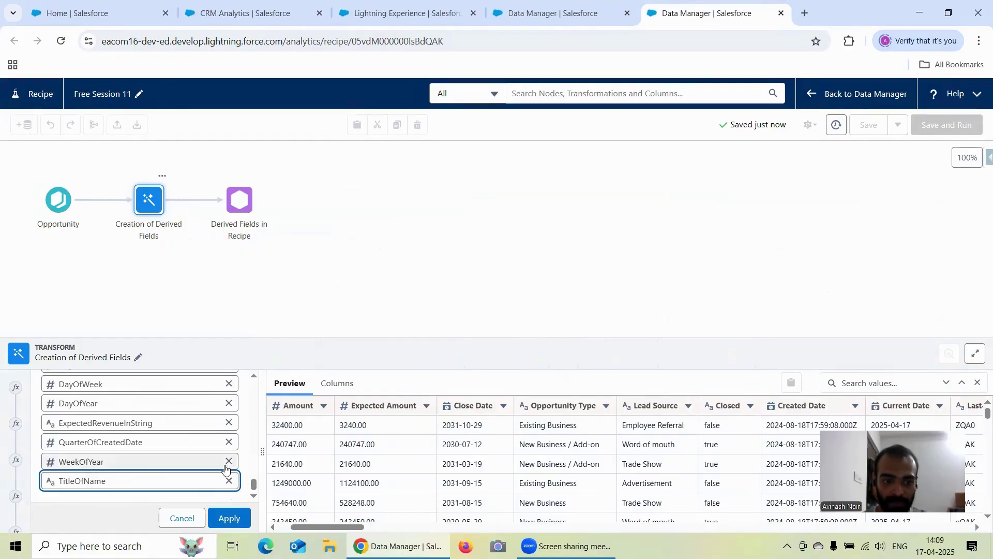
pyautogui.click(229, 462)
pyautogui.click(229, 481)
pyautogui.click(229, 461)
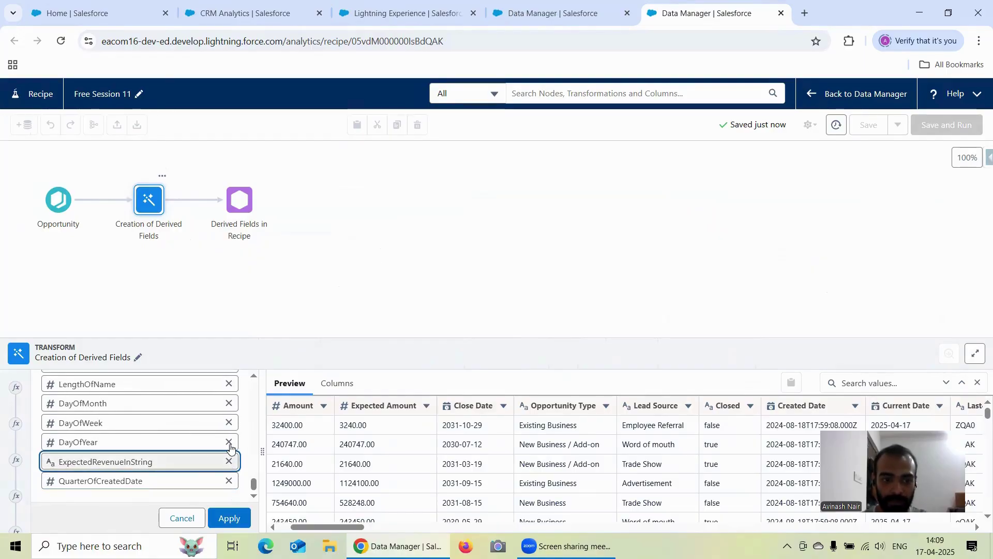
pyautogui.click(228, 442)
pyautogui.click(229, 423)
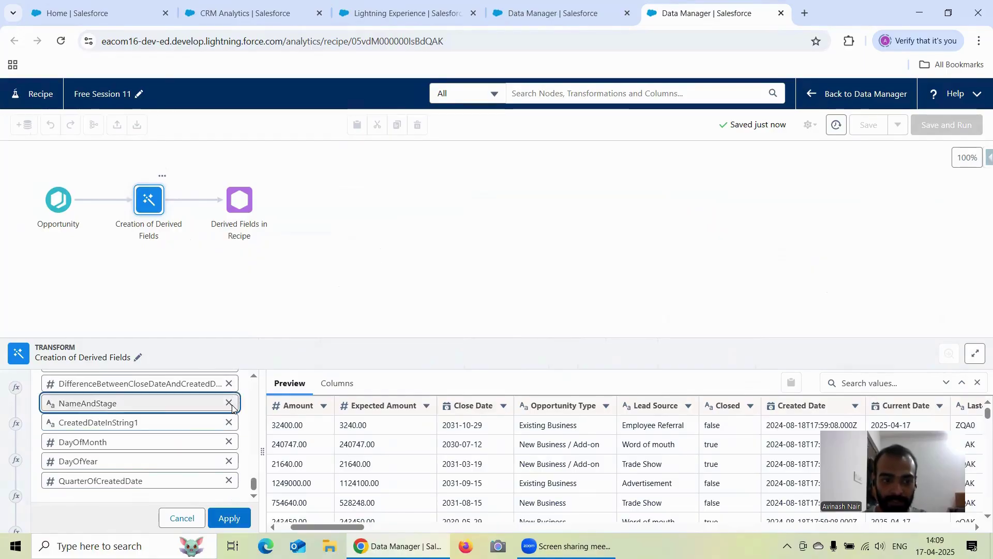
pyautogui.click(228, 403)
pyautogui.click(229, 403)
pyautogui.click(228, 403)
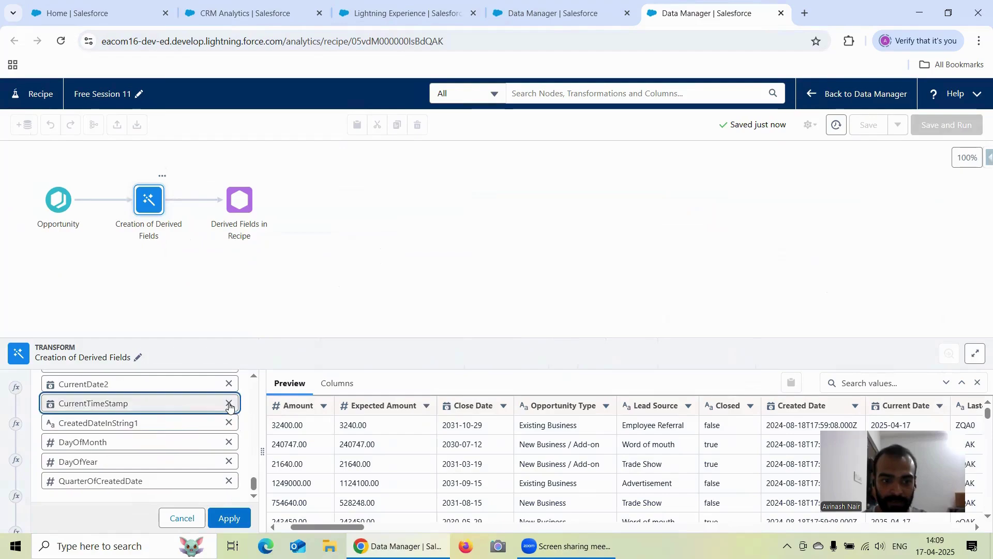
pyautogui.click(228, 403)
pyautogui.click(228, 423)
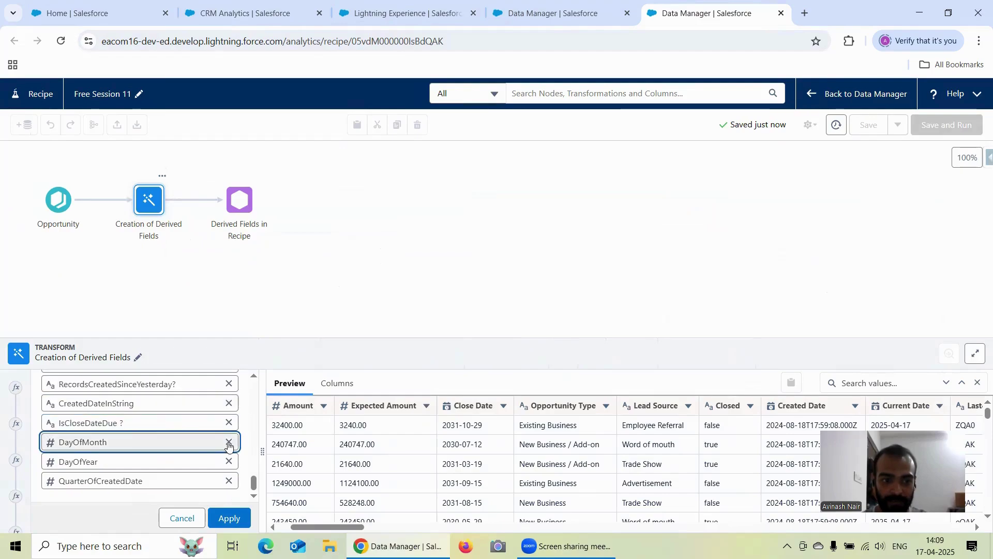
pyautogui.click(229, 443)
pyautogui.click(229, 461)
pyautogui.click(229, 461)
pyautogui.click(229, 481)
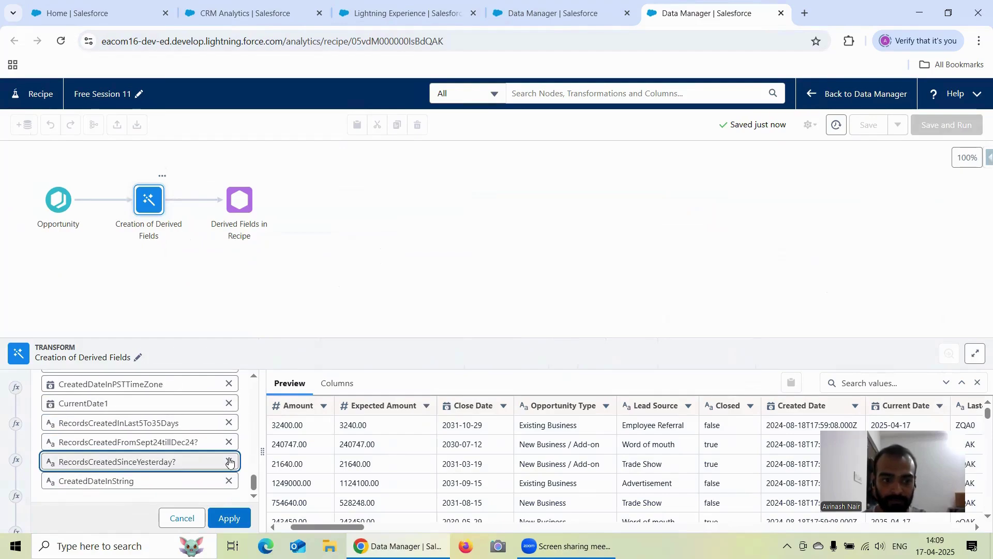
pyautogui.click(229, 443)
pyautogui.click(229, 442)
pyautogui.click(229, 461)
pyautogui.click(229, 442)
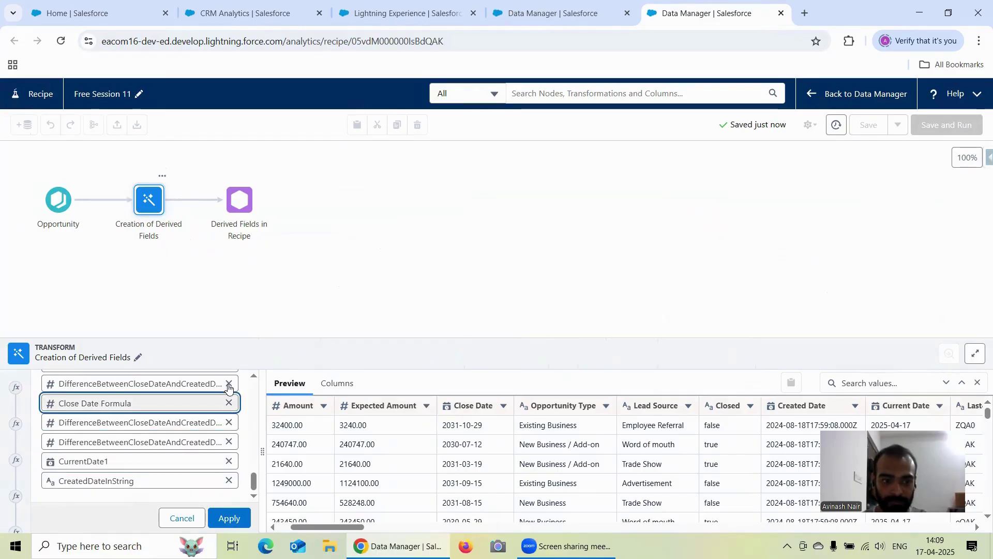
pyautogui.click(227, 402)
# - Remove the remaining columns to keep from Opportunity ID through CurrentDate1, leaving only CreatedDateInString in the list
pyautogui.scroll(10, 211, 434)
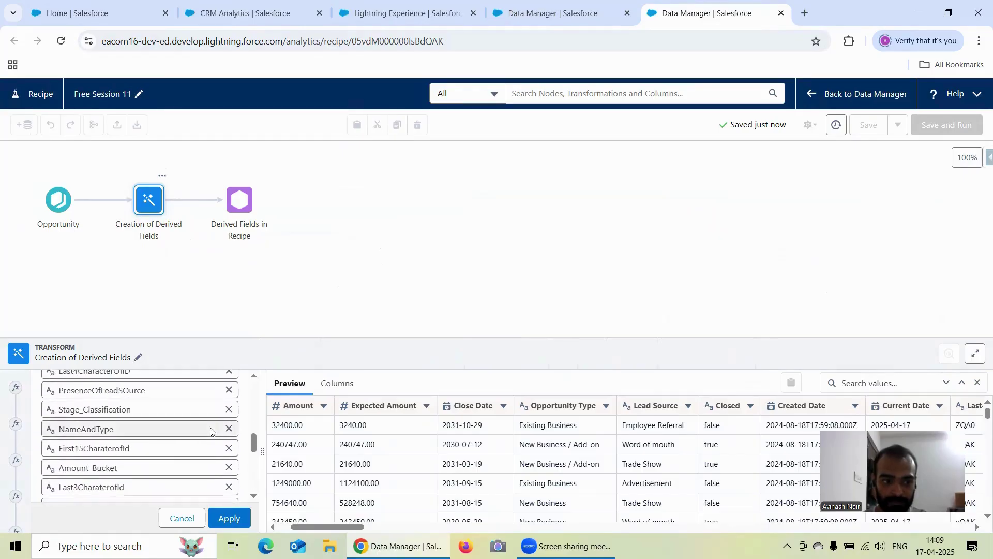
pyautogui.scroll(-2, 210, 434)
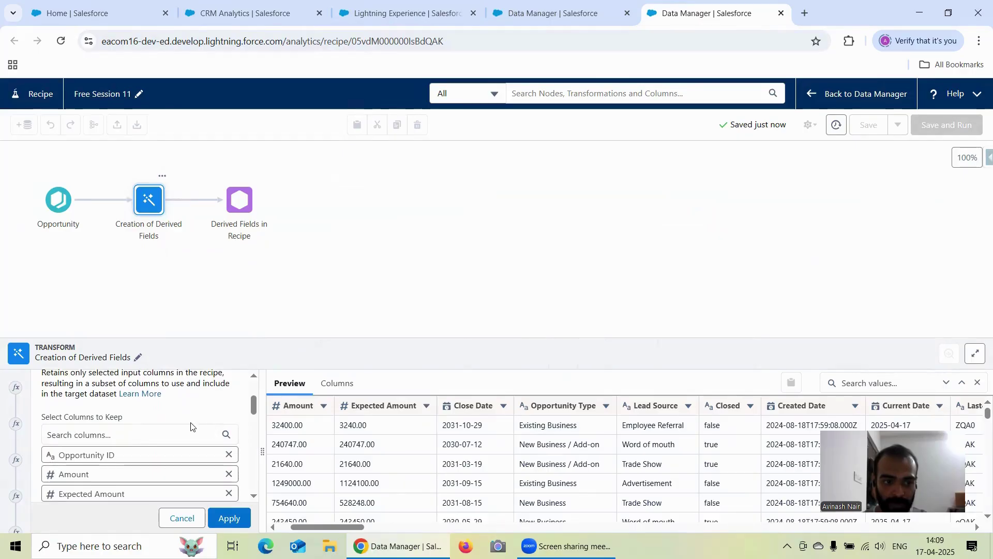
pyautogui.click(194, 434)
pyautogui.scroll(-5, 131, 366)
pyautogui.scroll(-5, 131, 366)
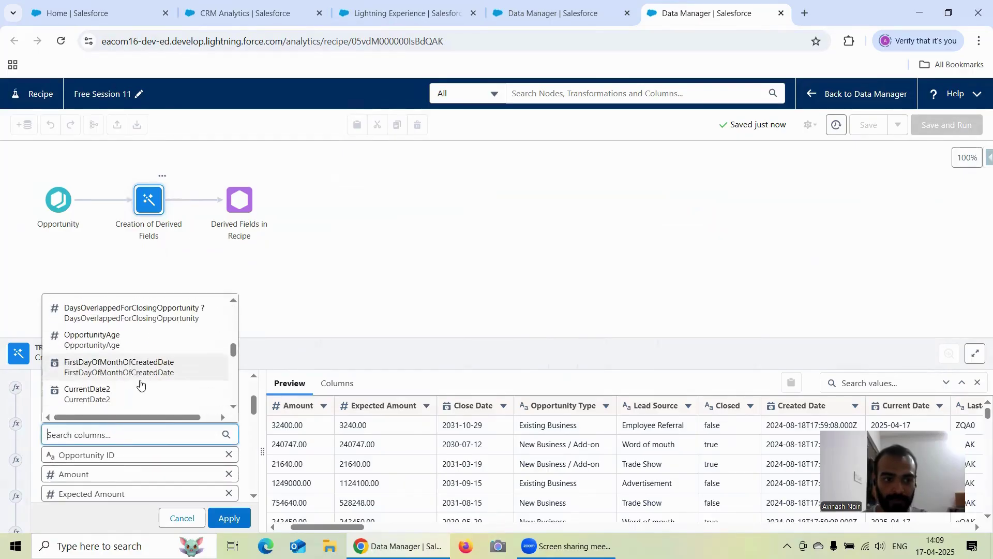
pyautogui.click(229, 456)
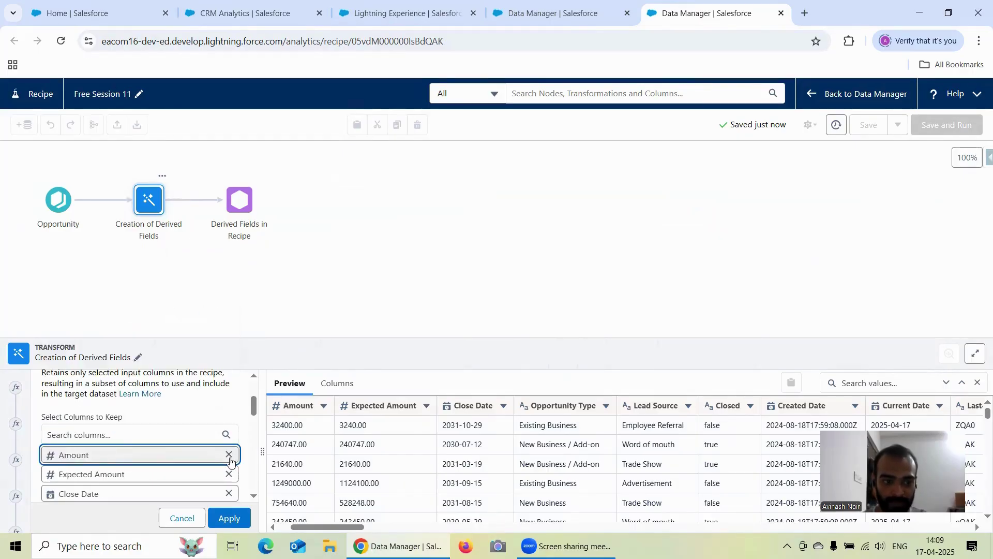
pyautogui.click(229, 455)
pyautogui.click(229, 456)
pyautogui.click(229, 456)
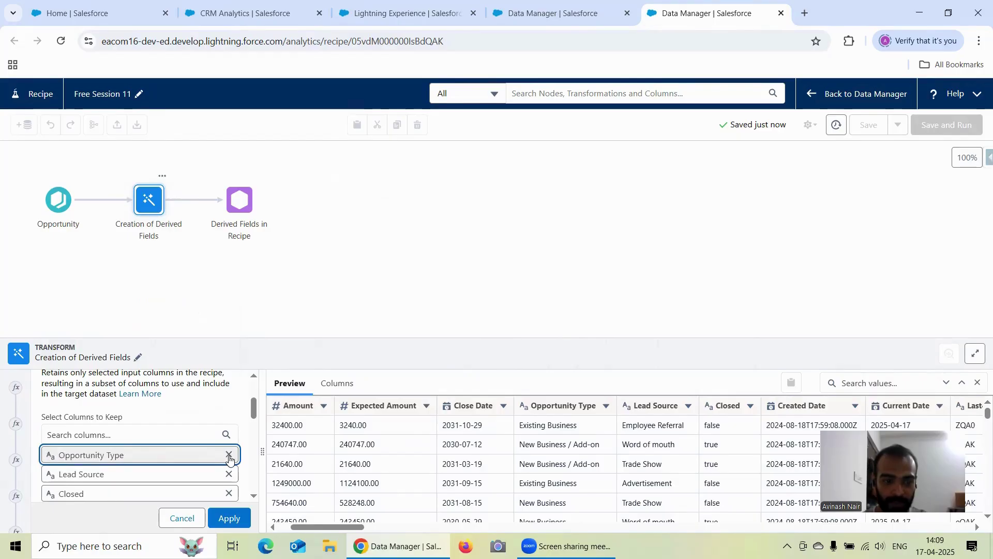
pyautogui.click(229, 456)
pyautogui.click(229, 455)
pyautogui.click(230, 455)
pyautogui.click(229, 456)
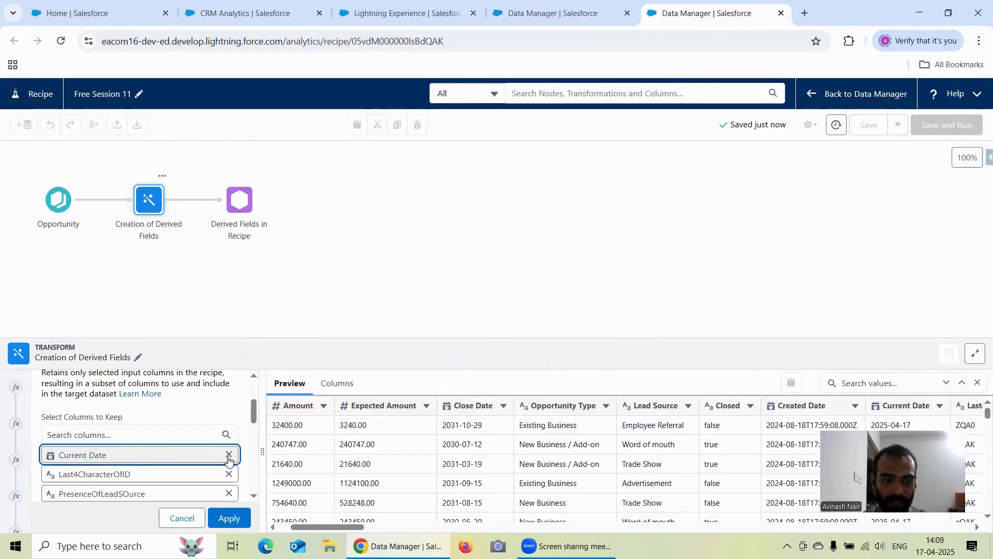
pyautogui.click(229, 455)
pyautogui.click(229, 455)
pyautogui.click(229, 456)
pyautogui.click(230, 456)
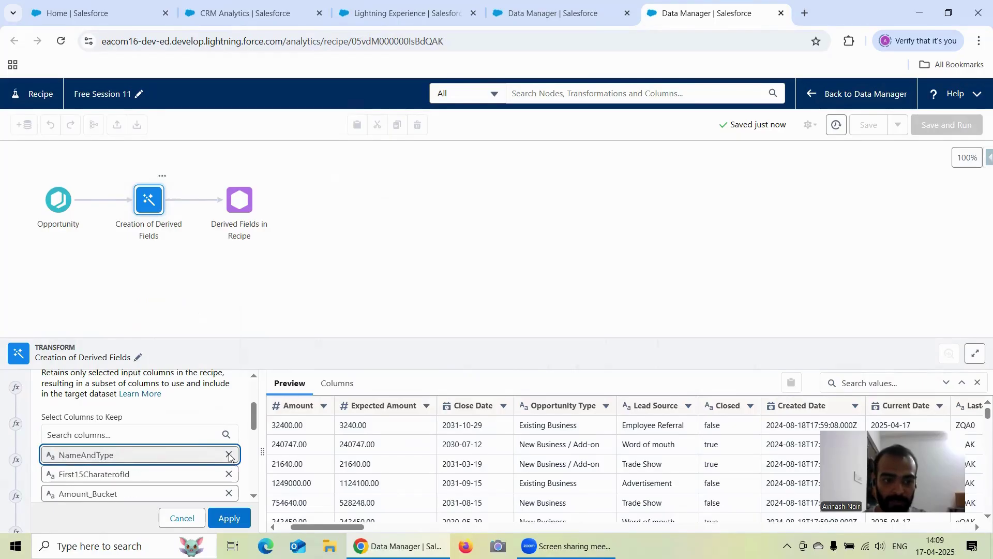
pyautogui.click(229, 455)
pyautogui.click(230, 455)
pyautogui.click(229, 456)
pyautogui.click(230, 456)
pyautogui.click(230, 456)
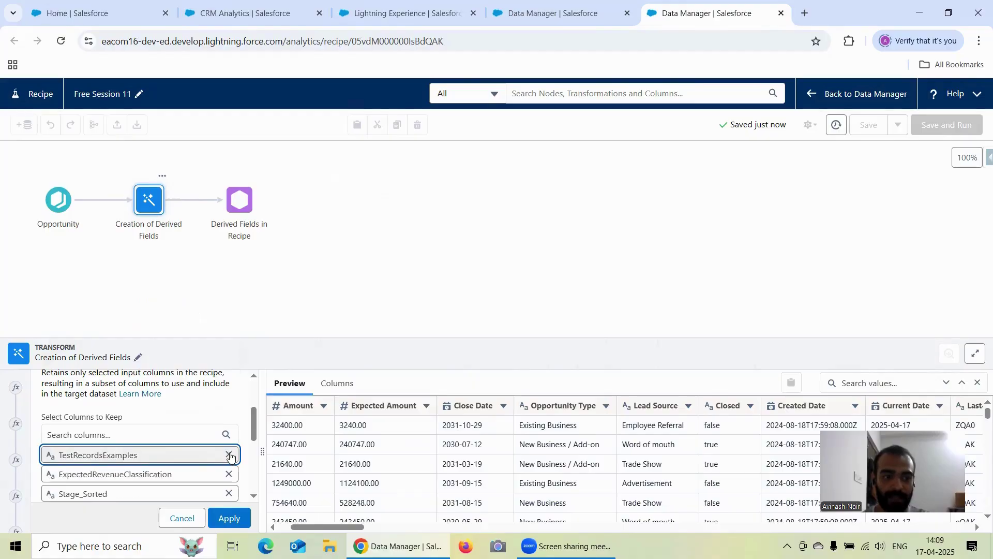
pyautogui.click(230, 455)
pyautogui.click(230, 456)
pyautogui.click(230, 456)
pyautogui.click(230, 455)
pyautogui.click(230, 455)
pyautogui.click(230, 456)
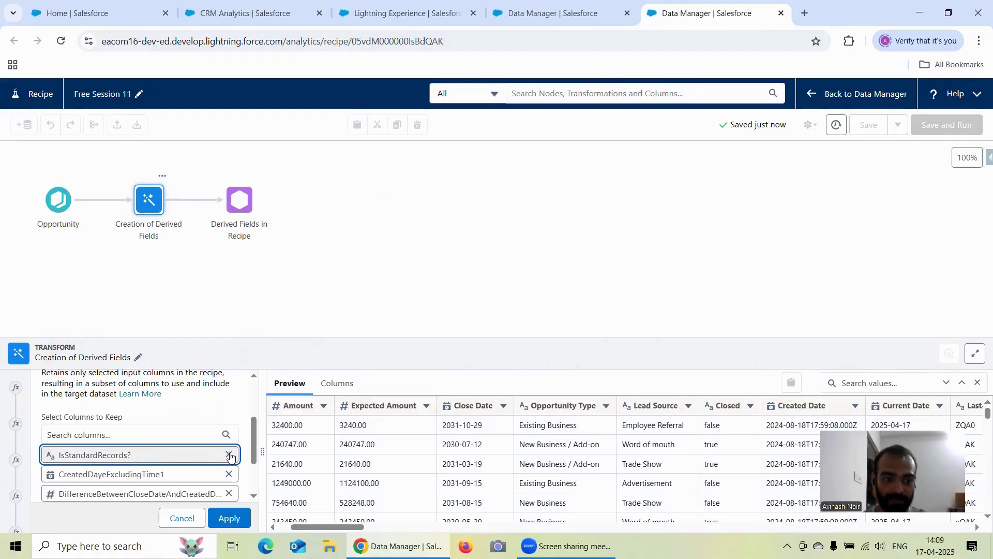
pyautogui.click(230, 455)
pyautogui.click(231, 456)
pyautogui.click(230, 455)
pyautogui.click(231, 455)
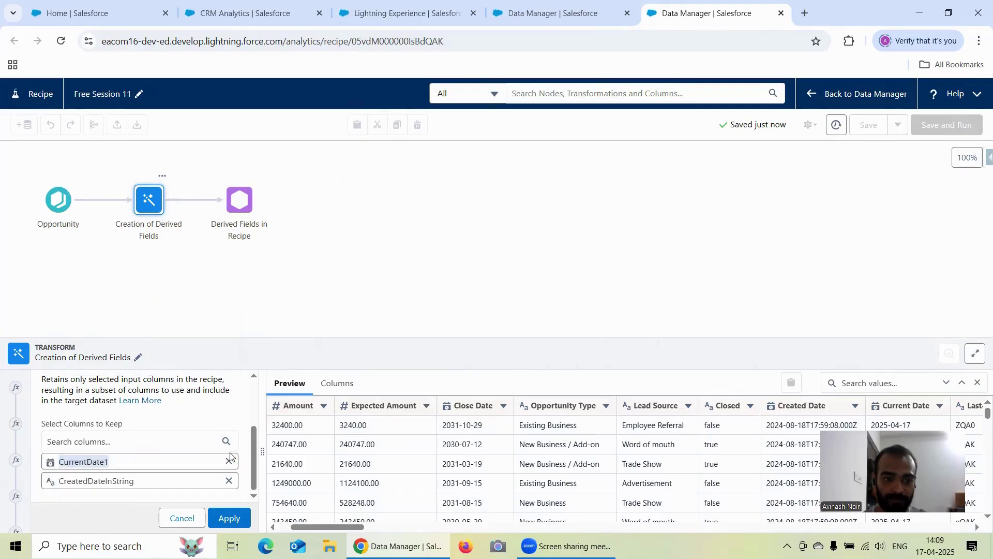
pyautogui.click(229, 460)
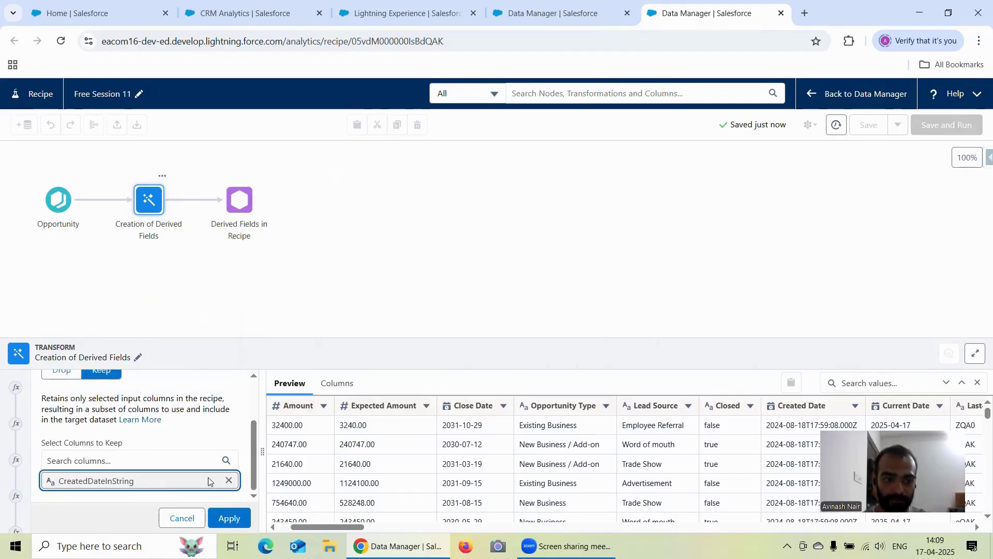
# - Add Name and Stage to the columns to keep, remove CreatedDateInString, and apply the transformation
pyautogui.click(136, 460)
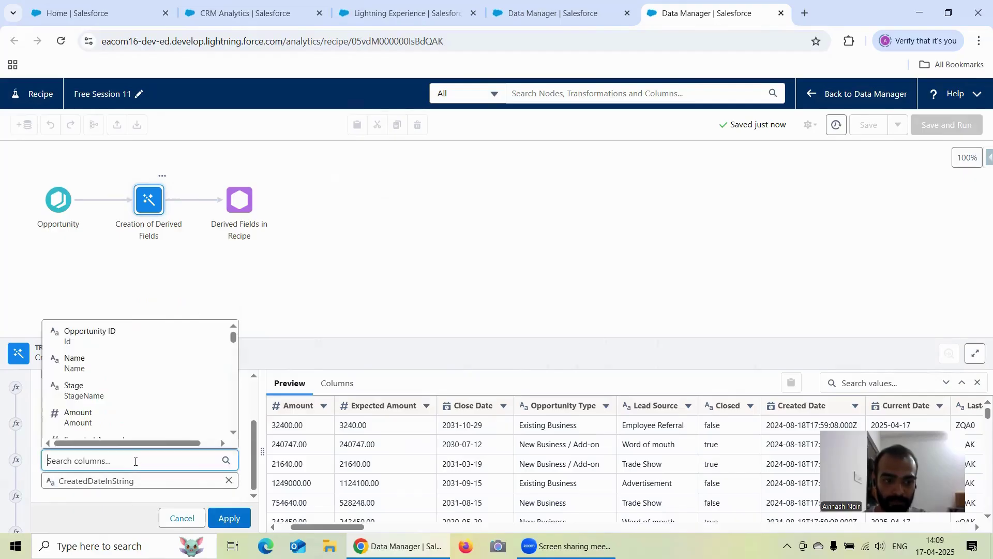
pyautogui.click(100, 367)
pyautogui.click(91, 459)
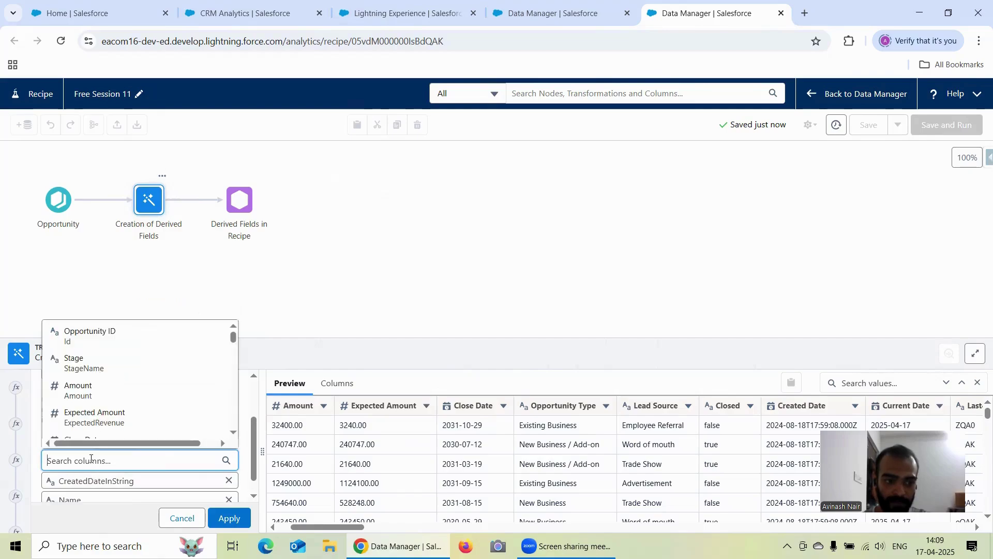
pyautogui.click(100, 363)
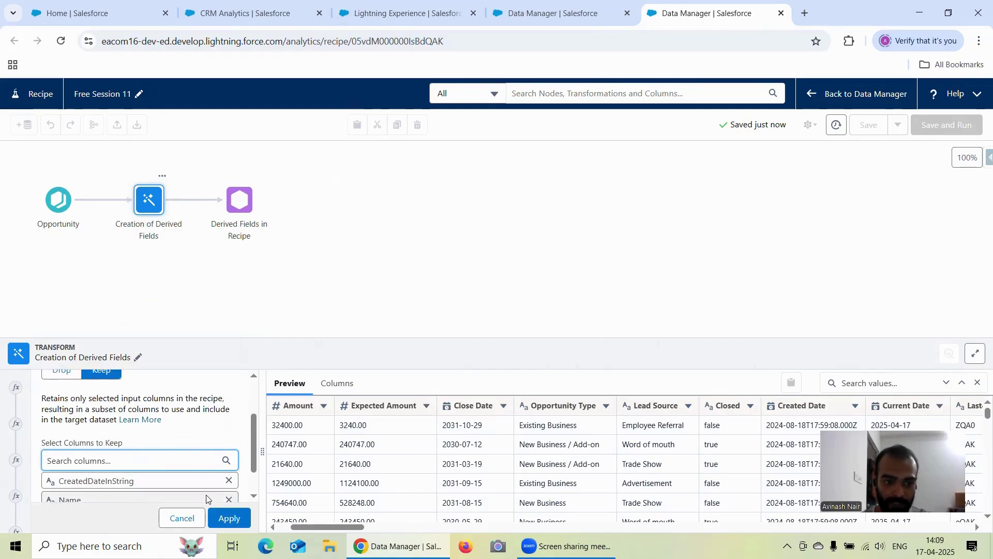
pyautogui.scroll(-1, 227, 451)
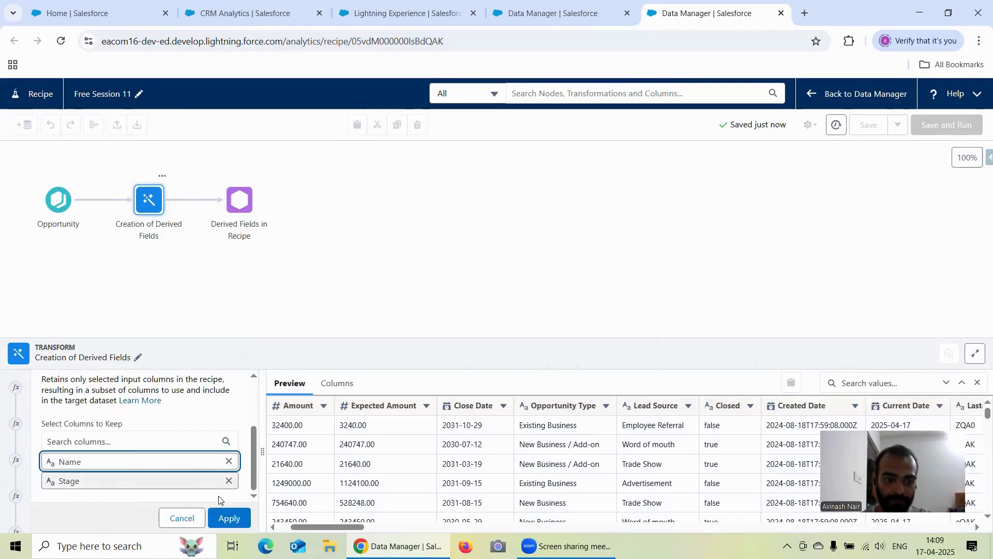
pyautogui.click(231, 518)
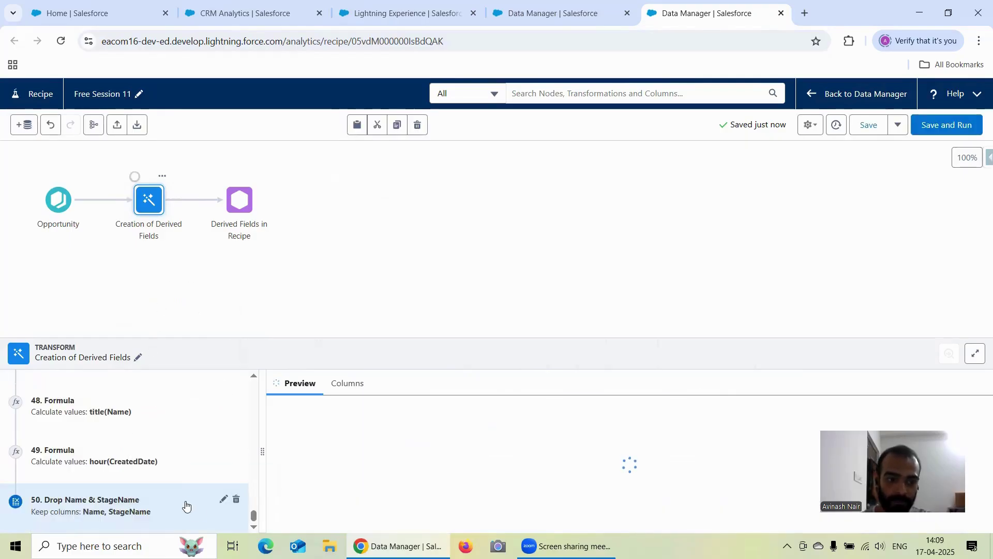
# - Rename the Drop Name & StageName transformation to "Keep Name & StageName" and apply the change
pyautogui.click(224, 500)
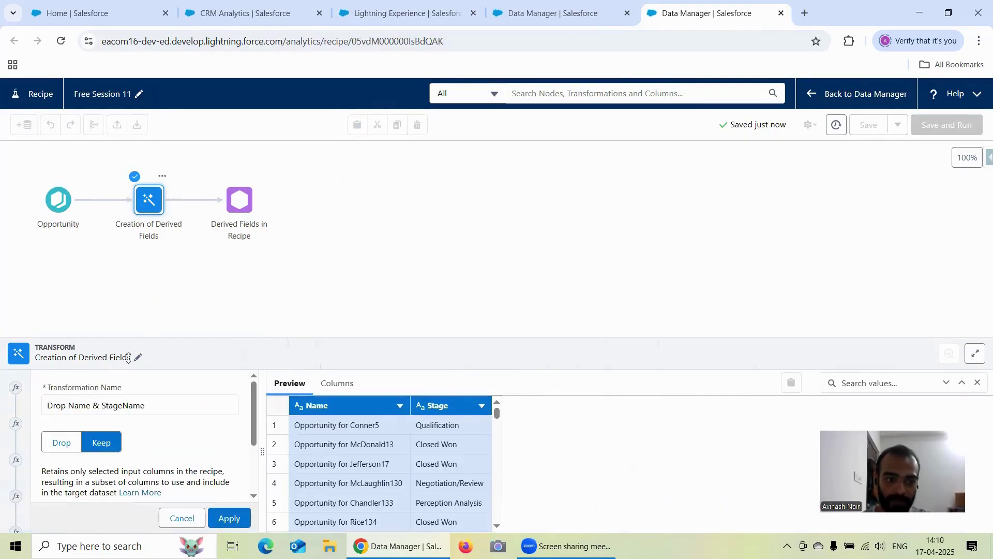
pyautogui.click(62, 401)
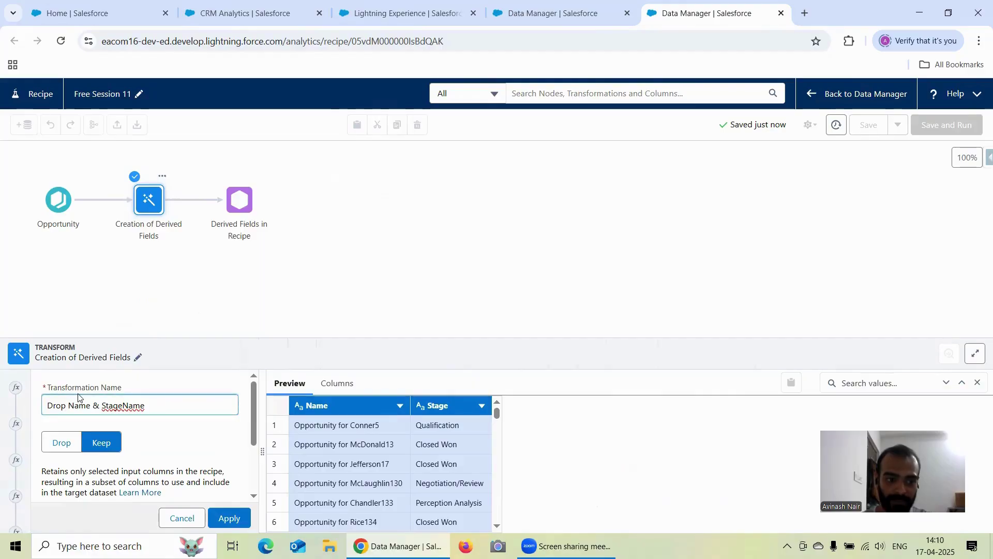
pyautogui.press('Delete')
pyautogui.press('Delete')
pyautogui.press('BackSpace')
pyautogui.press('BackSpace')
pyautogui.press('BackSpace')
pyautogui.write('Keep')
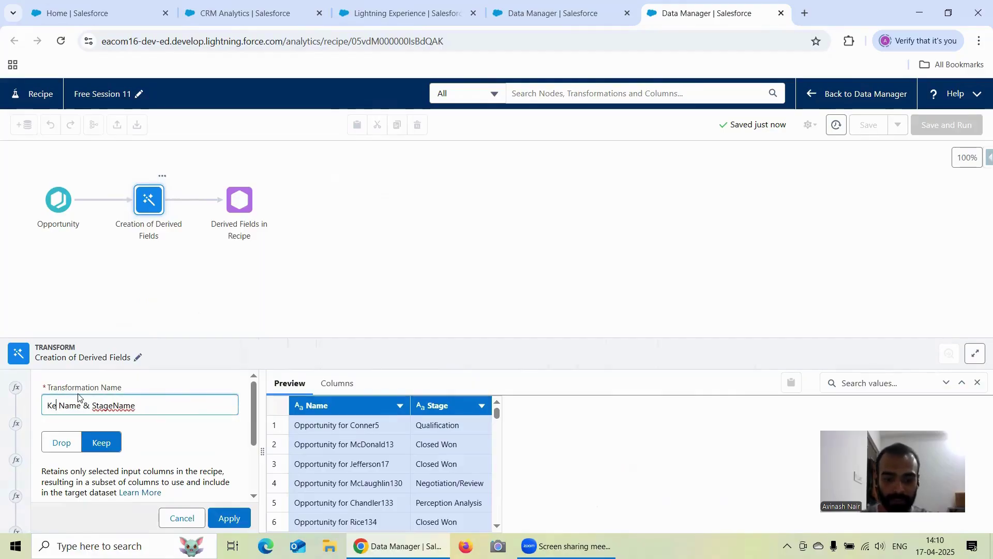
pyautogui.click(231, 519)
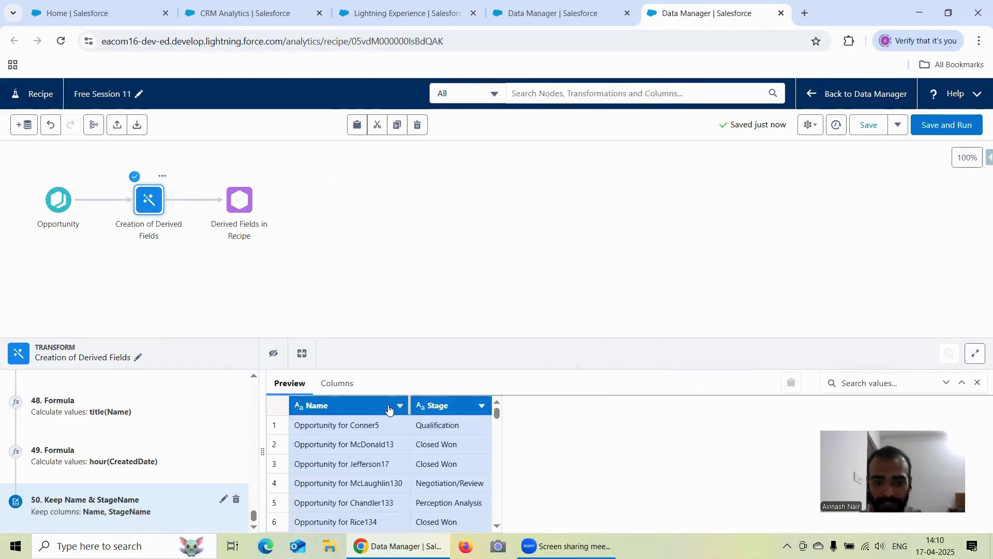
# - Save and run the Free Session 11 recipe with the updated Keep transformation
pyautogui.click(257, 16)
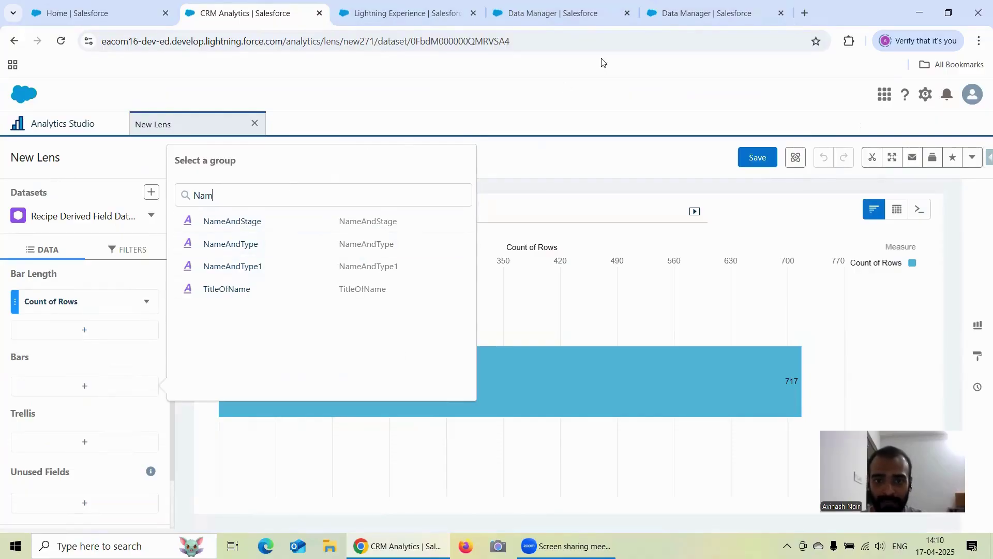
pyautogui.click(681, 14)
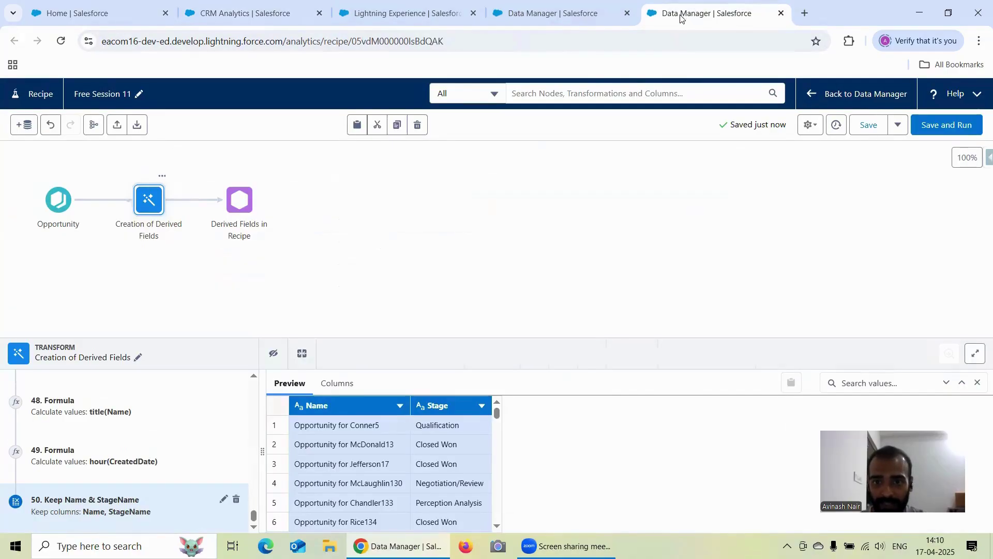
pyautogui.click(940, 129)
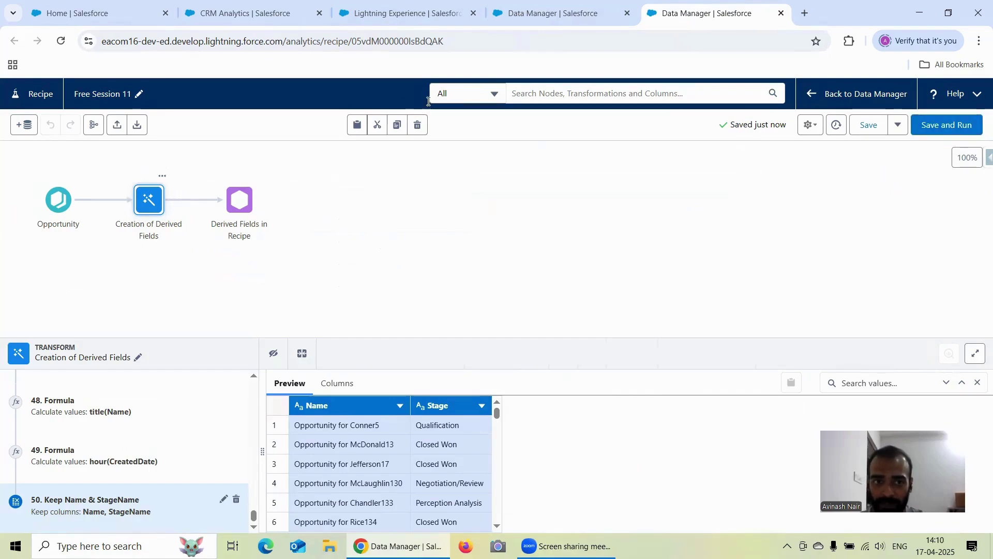
# - In the CRM Analytics lens on the recipe dataset, browse the fields available for grouping the bars
pyautogui.click(226, 15)
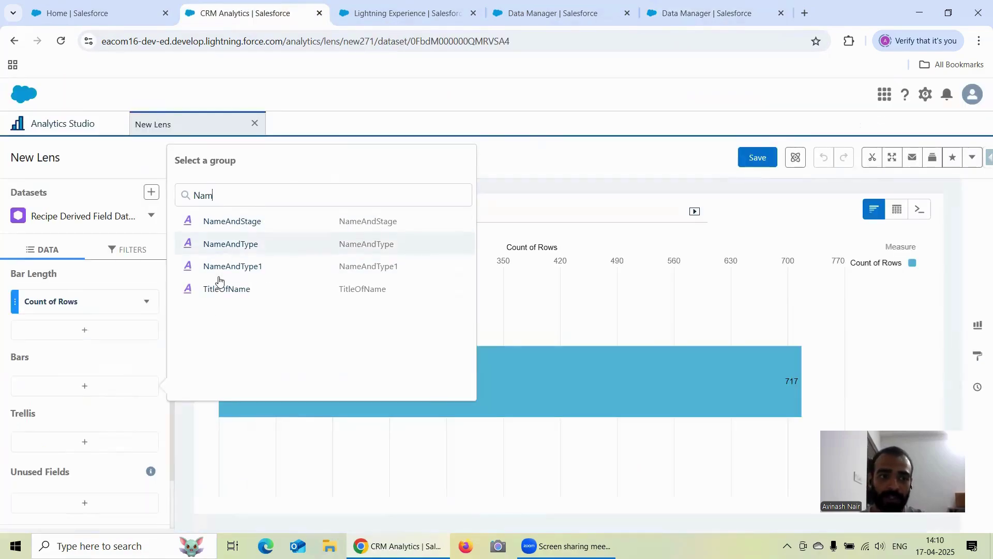
pyautogui.click(101, 366)
pyautogui.click(95, 390)
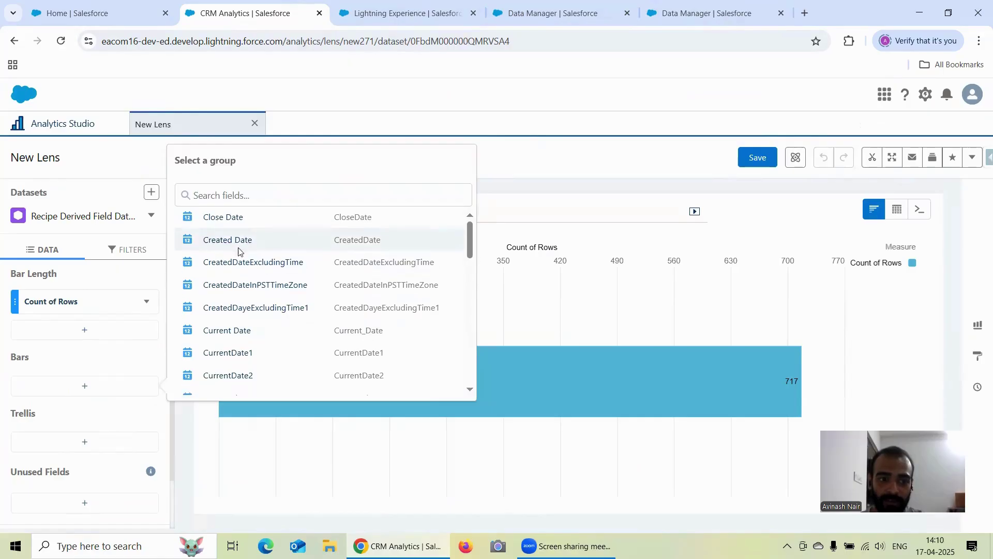
pyautogui.scroll(-5, 240, 269)
# - Refresh the Data Manager's job monitor for the Free Session 11 recipe run and examine the lens's available bar grouping fields
pyautogui.click(687, 19)
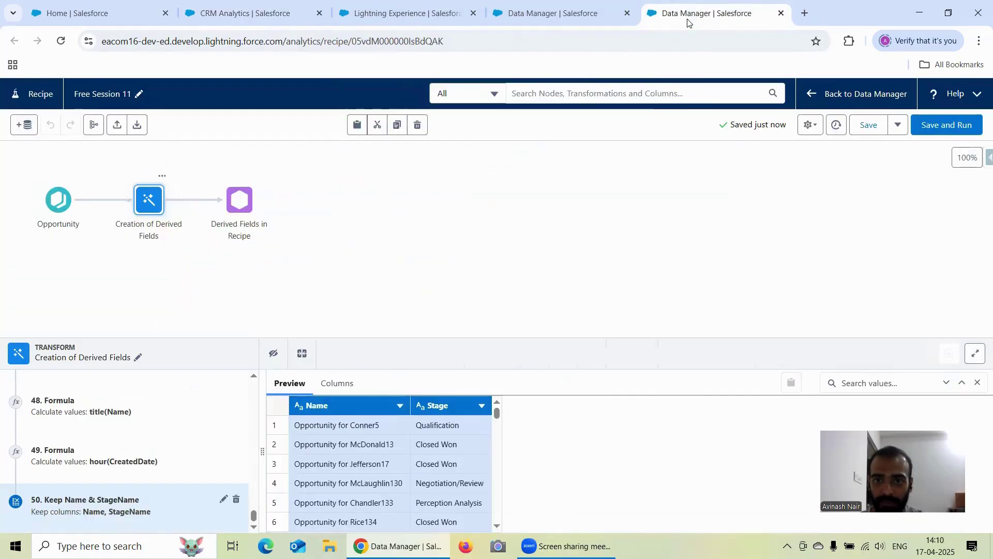
pyautogui.click(533, 24)
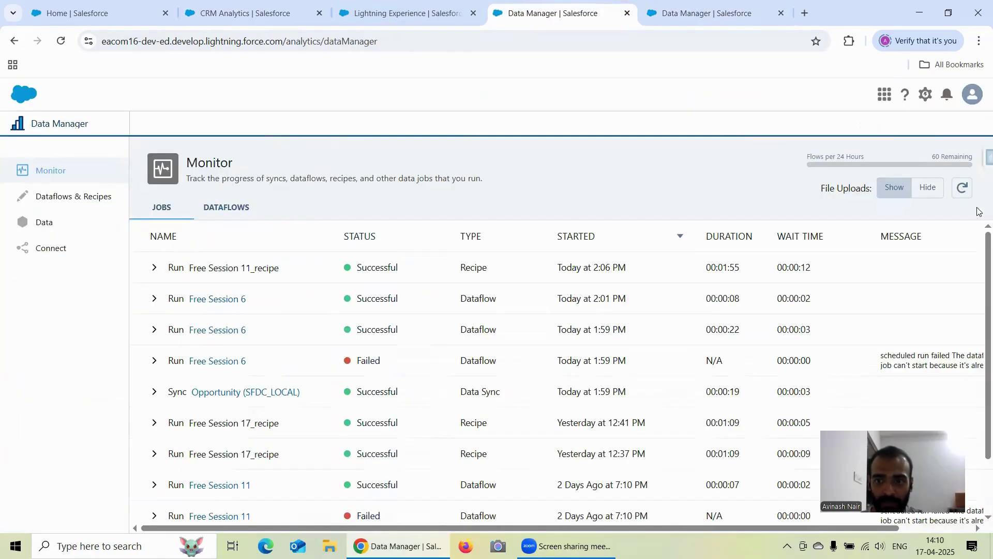
pyautogui.click(962, 189)
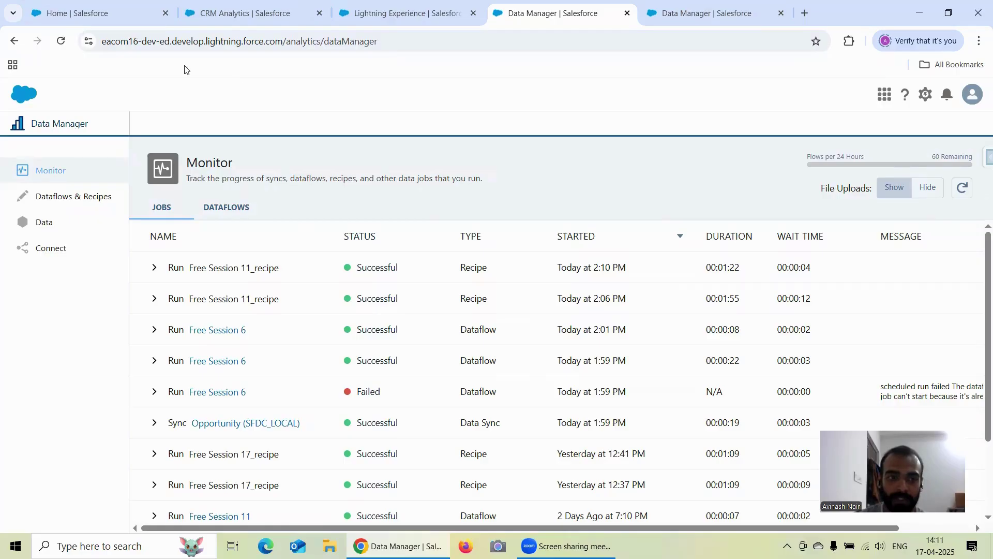
pyautogui.click(224, 21)
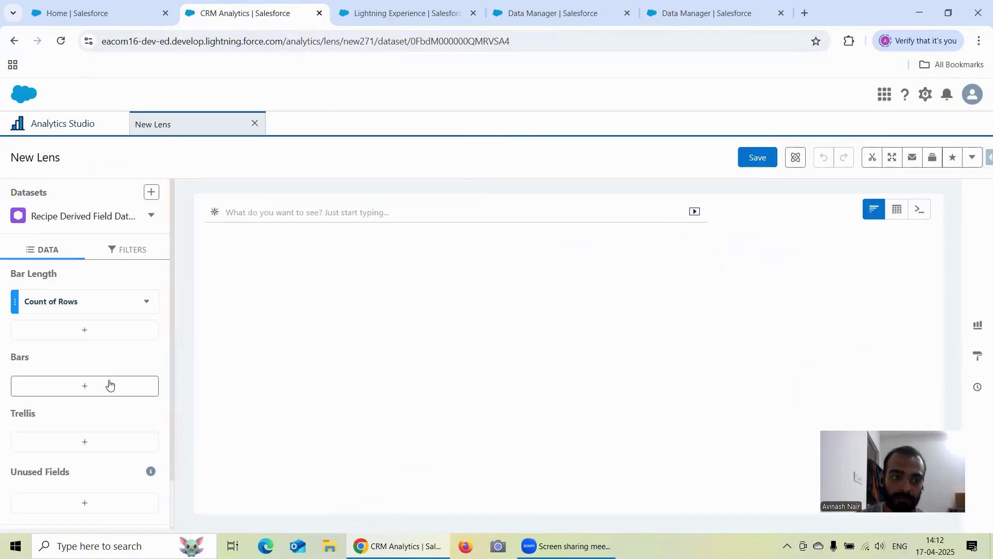
pyautogui.click(108, 385)
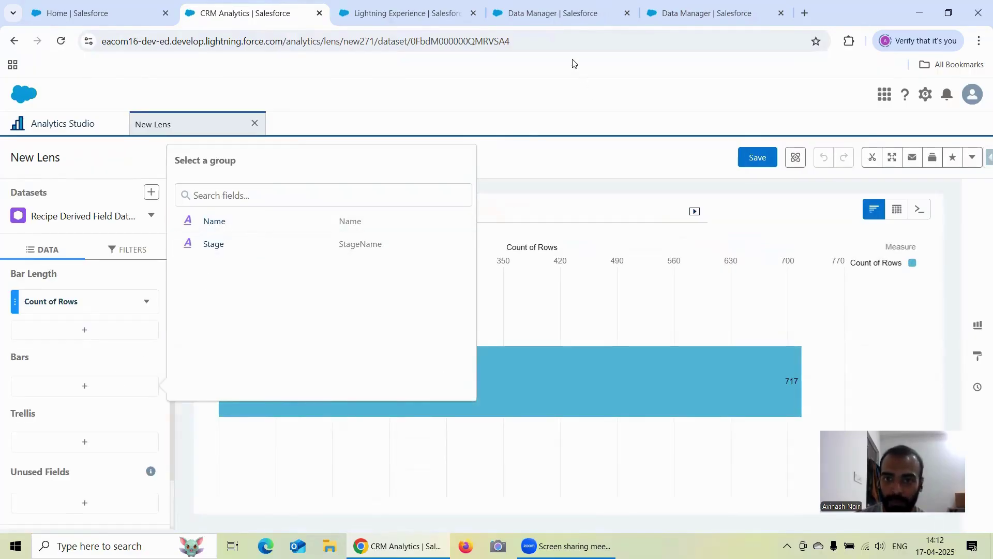
# - Find and open the Free Session 6 dataflow in the Data Manager
pyautogui.click(553, 16)
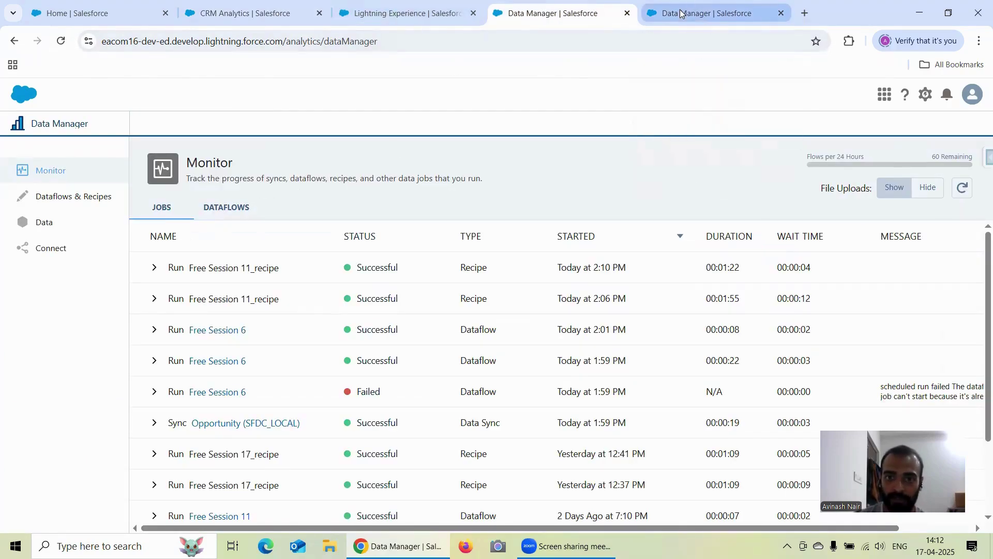
pyautogui.click(709, 13)
pyautogui.click(553, 13)
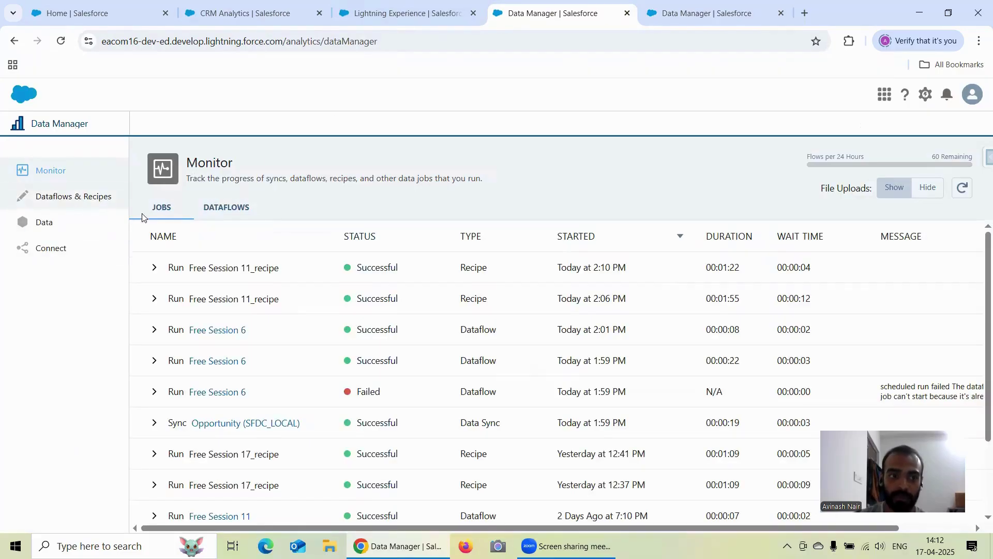
pyautogui.click(212, 206)
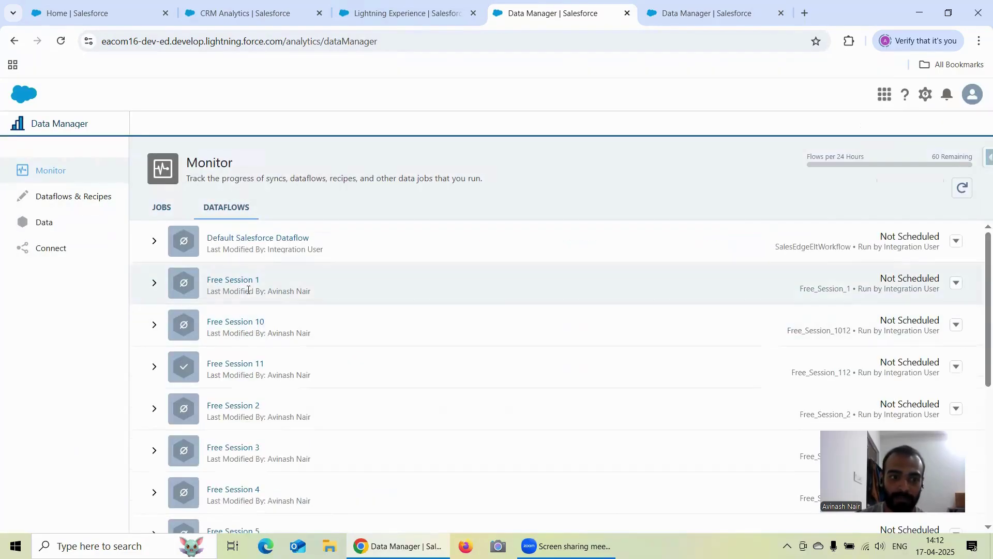
pyautogui.scroll(-3, 233, 290)
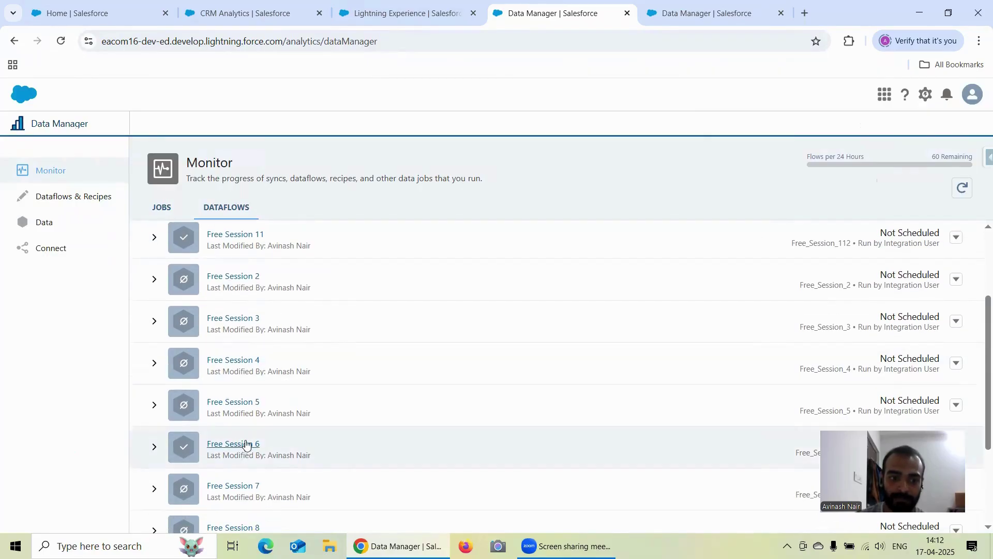
pyautogui.scroll(-1, 248, 337)
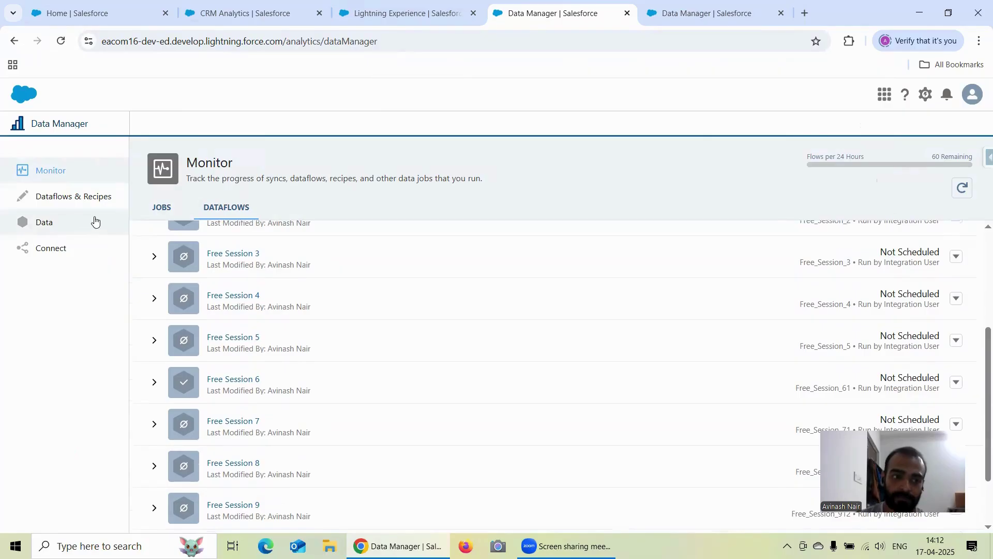
pyautogui.click(85, 197)
pyautogui.click(231, 207)
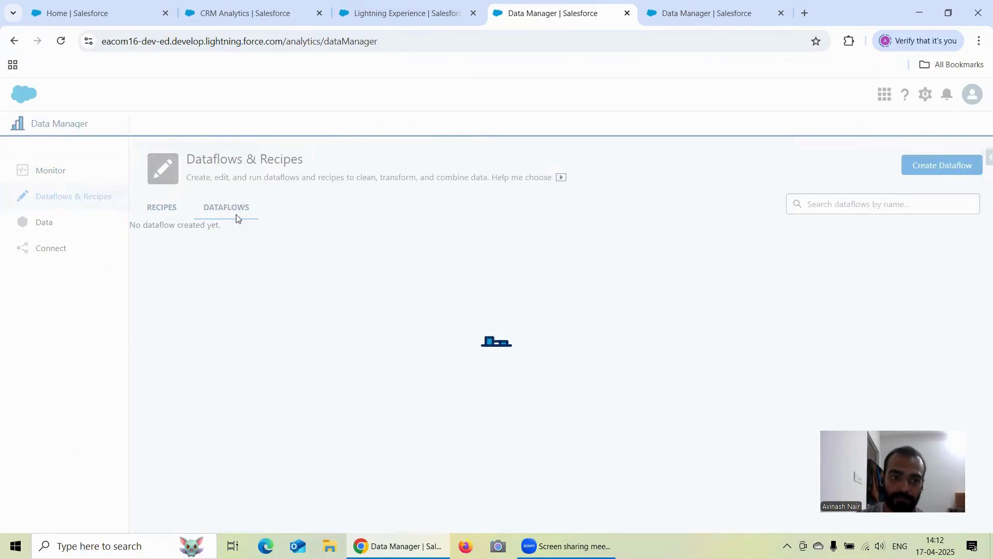
pyautogui.scroll(-3, 244, 249)
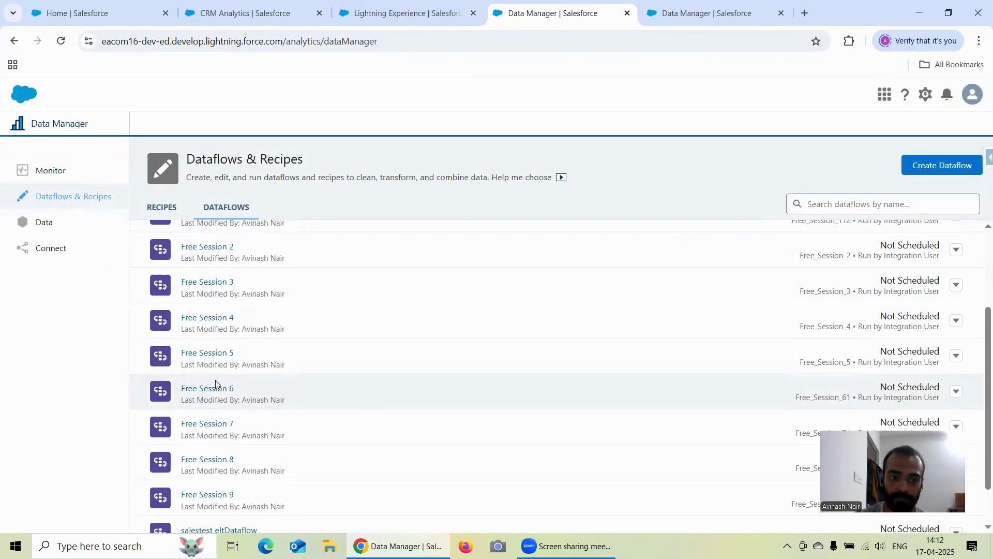
pyautogui.click(213, 394)
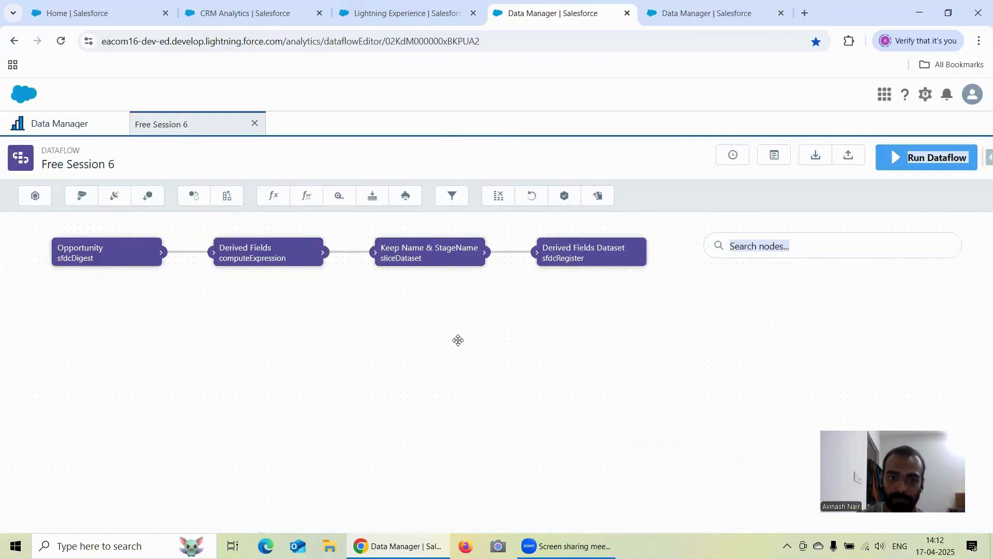
# - Review the Keep Name & StageName sliceDataset node's source, mode and fields, and close it without saving
pyautogui.click(420, 263)
pyautogui.click(455, 266)
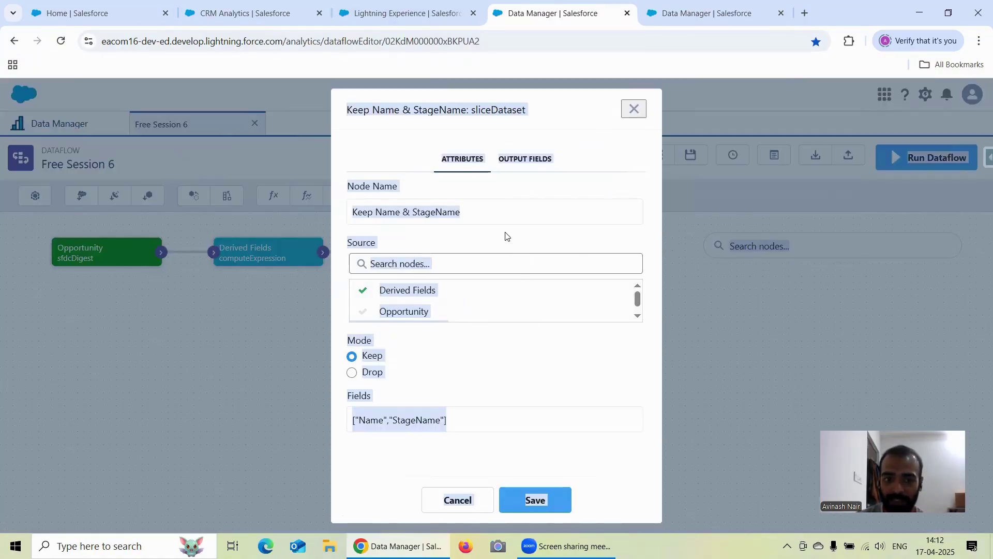
pyautogui.click(495, 241)
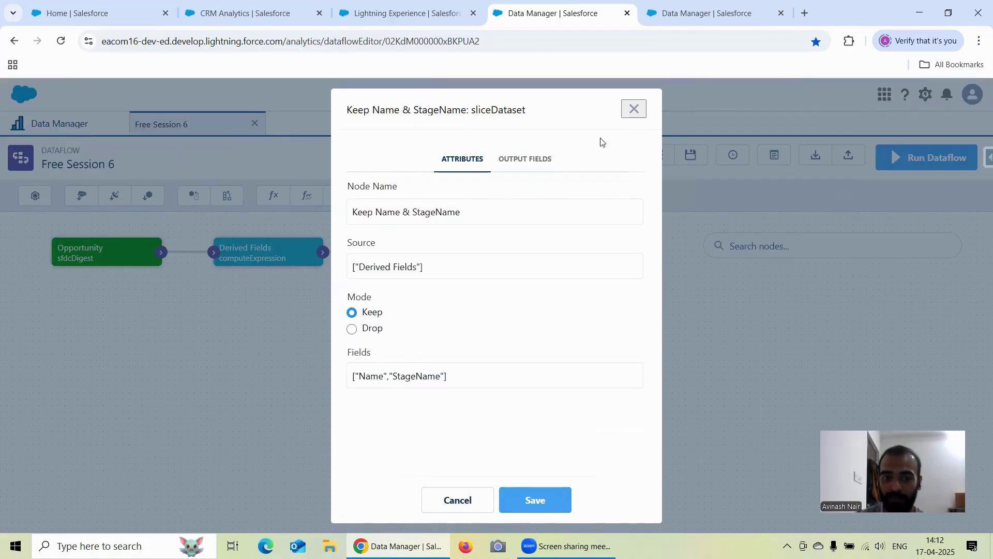
pyautogui.click(635, 110)
# - Return to the Free Session 11 recipe and select the Stage column in the preview to locate the Drop Columns transformation
pyautogui.click(689, 17)
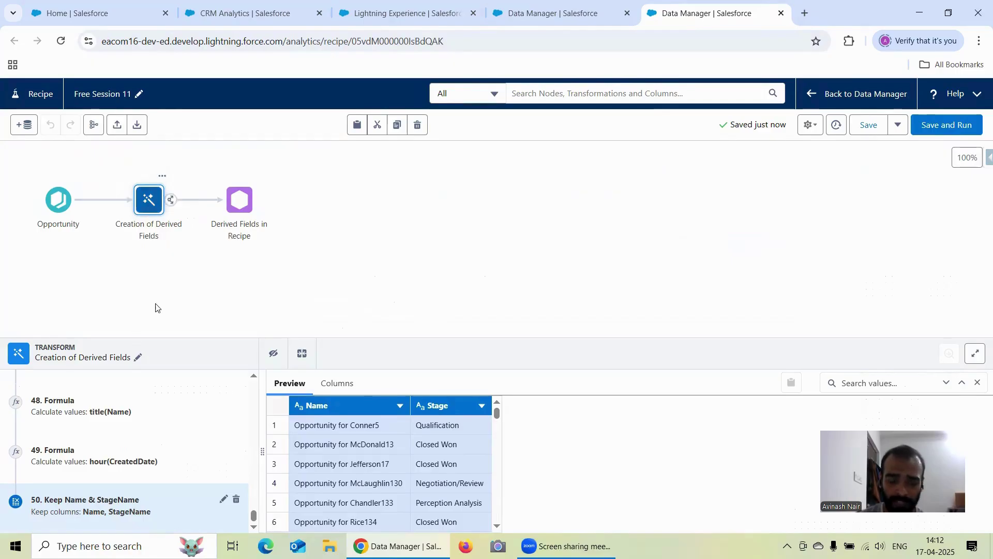
pyautogui.moveTo(186, 210)
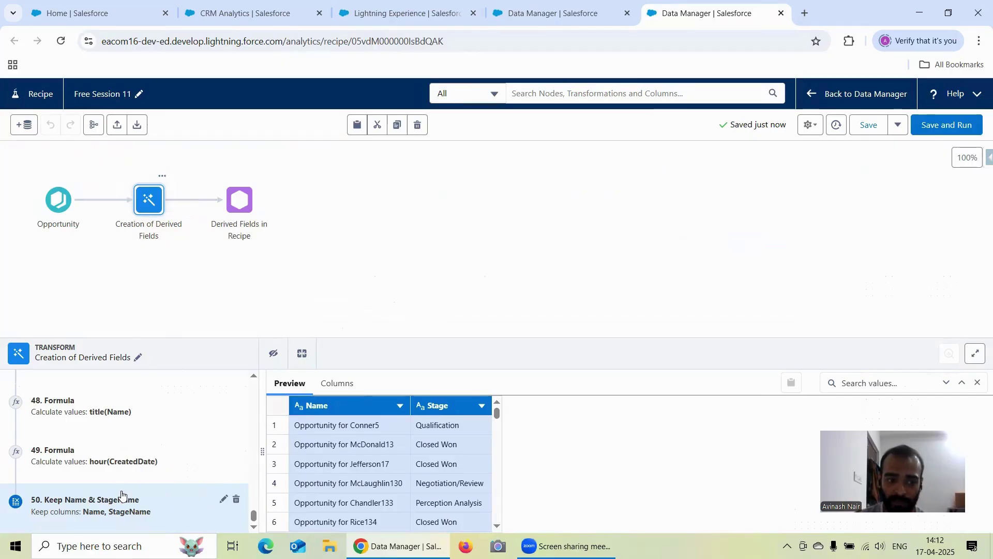
pyautogui.click(437, 407)
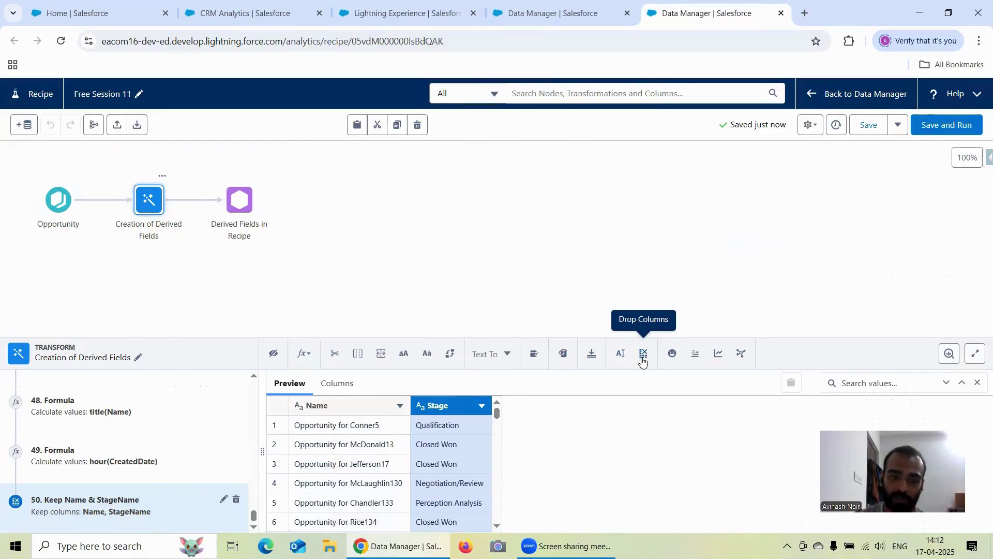
# - Open the Keep Name & StageName transformation for editing and review its Drop/Keep mode and the columns to keep
pyautogui.click(224, 499)
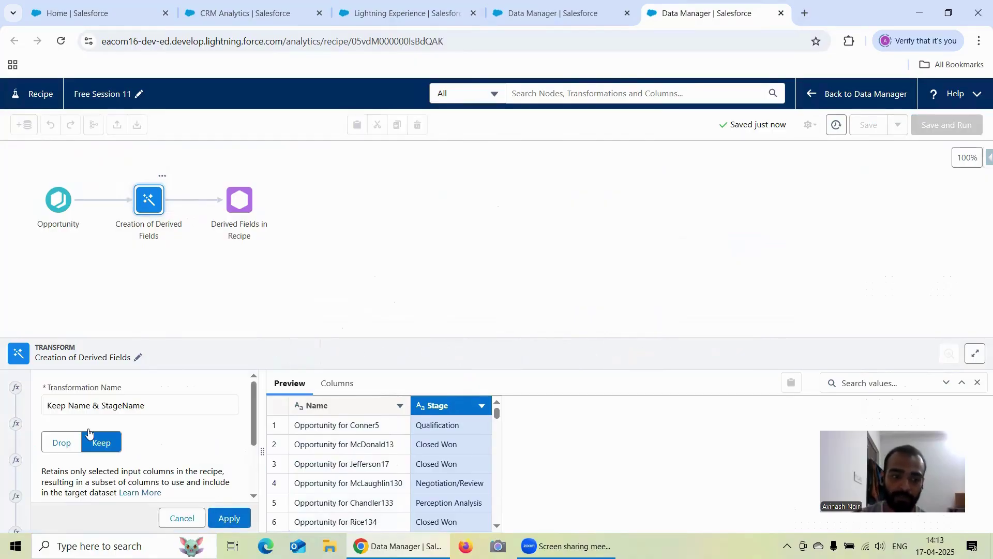
pyautogui.scroll(-2, 200, 448)
pyautogui.scroll(2, 199, 448)
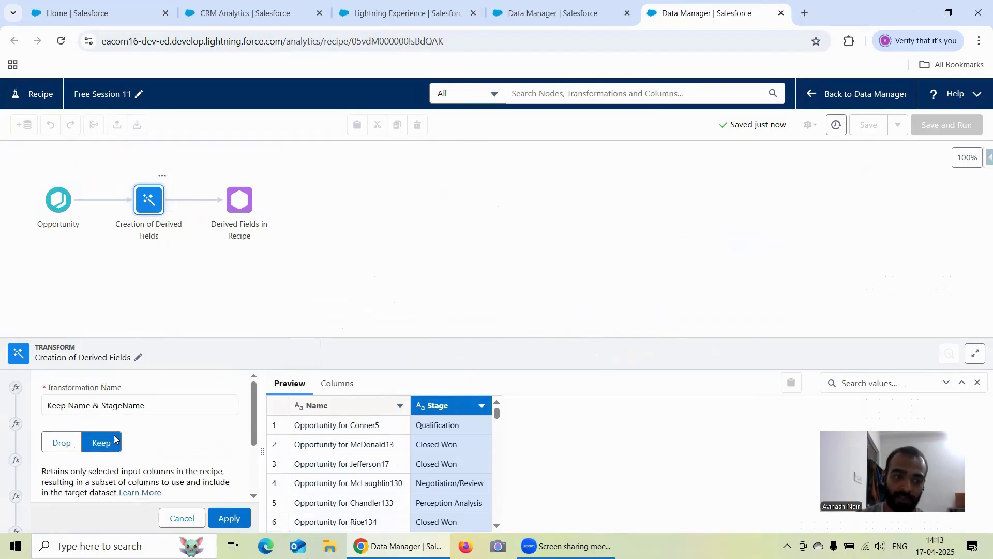
pyautogui.scroll(-2, 200, 429)
pyautogui.scroll(2, 138, 441)
pyautogui.scroll(-2, 152, 434)
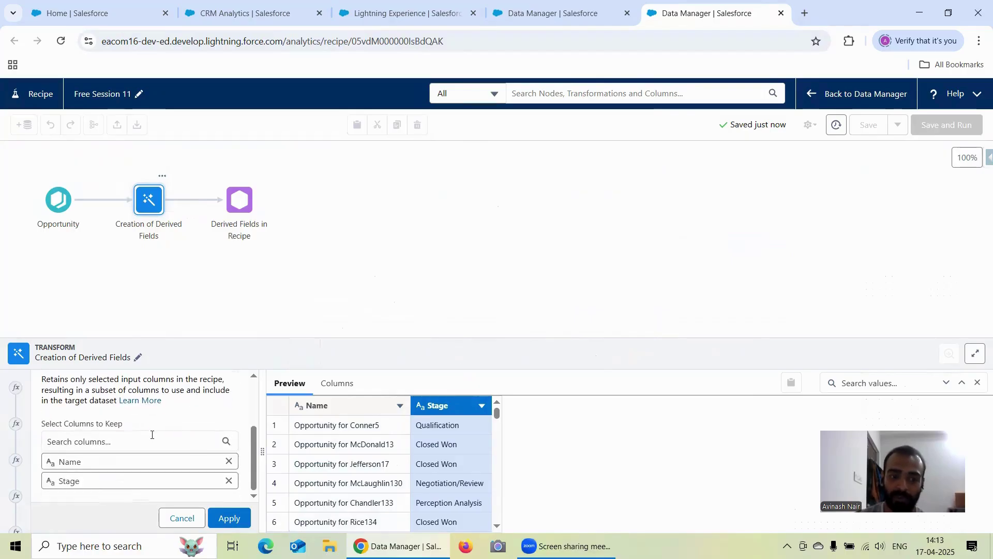
pyautogui.scroll(2, 217, 420)
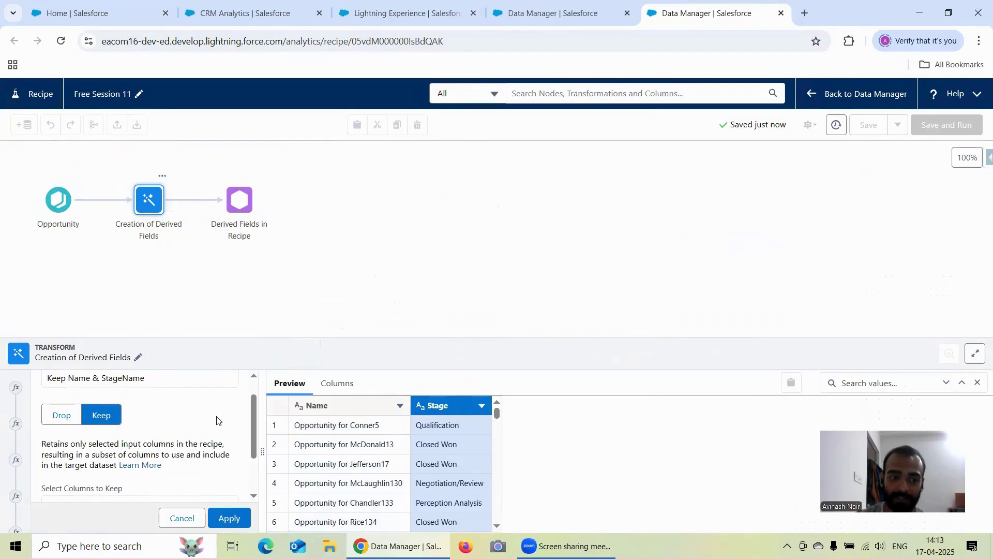